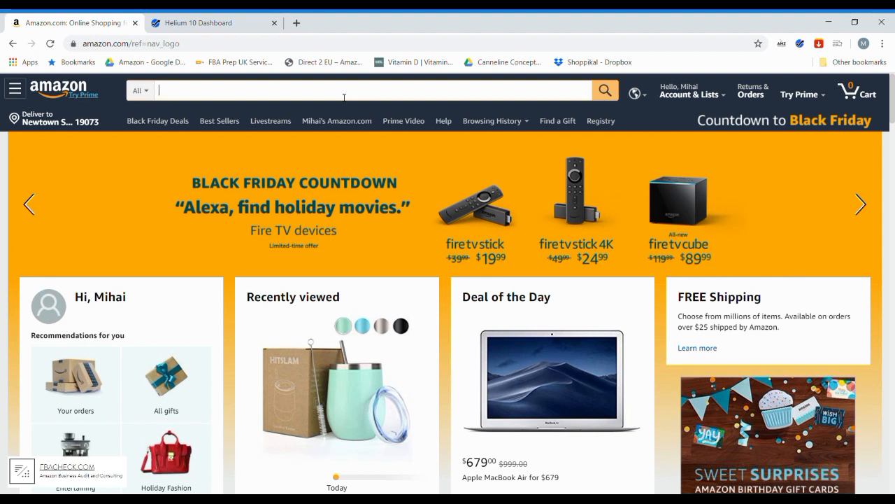
- Search Amazon for "led lighted makeup mirror" using the suggested search phrase
{"action": "type", "text": "led ligh"}
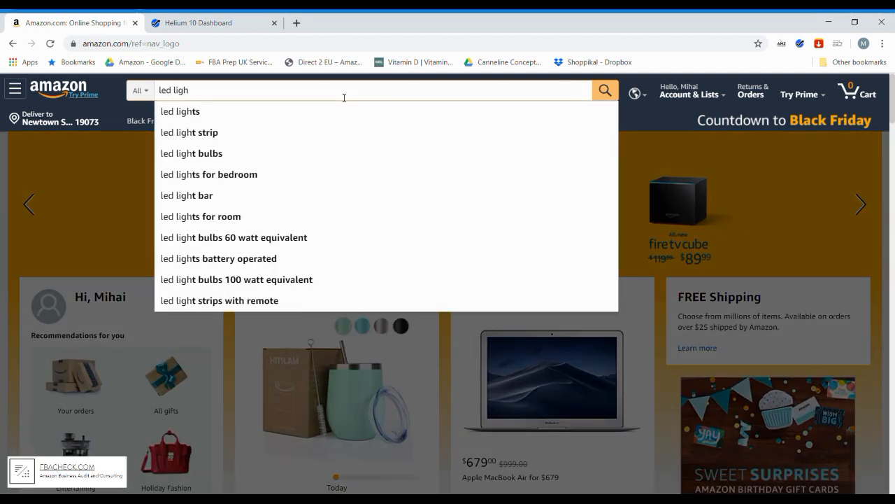
{"action": "type", "text": "ted"}
{"action": "key", "text": "Down"}
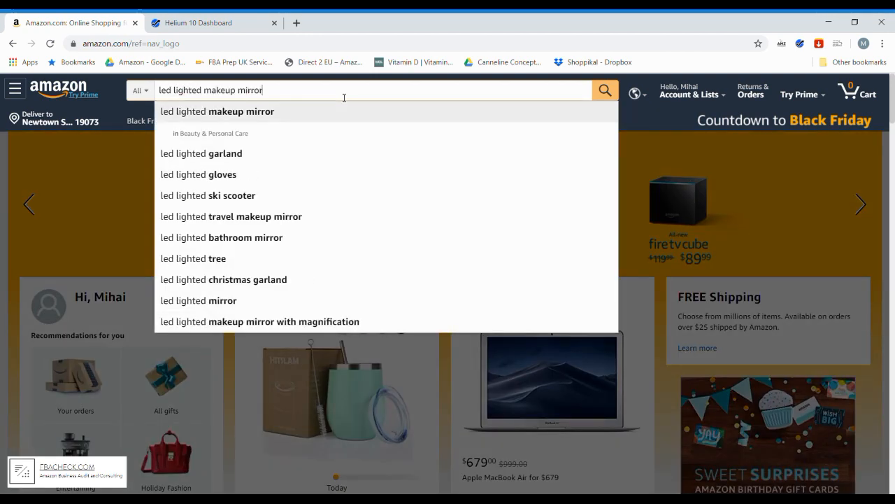
{"action": "key", "text": "Return"}
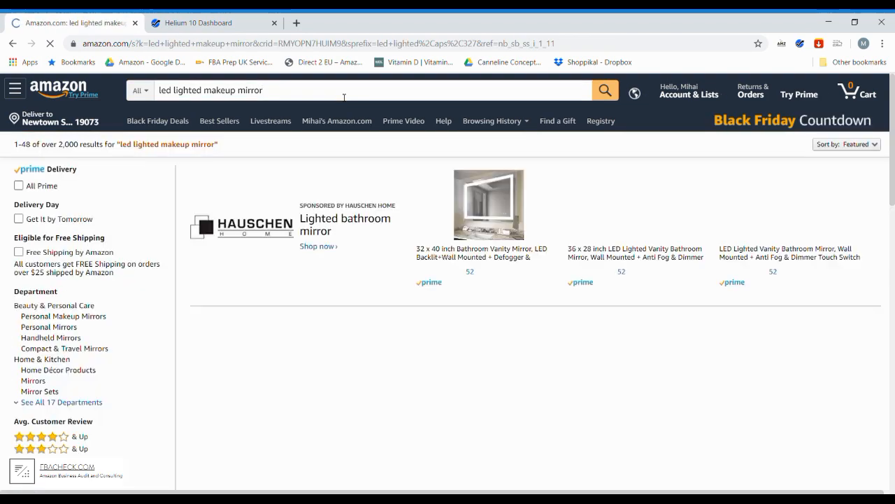
- Examine the lighted makeup mirror search results, comparing ranks, review counts and prices of the sponsored and best-selling listings
{"action": "scroll", "coordinate": [462, 194], "scroll_direction": "down", "scroll_amount": 3}
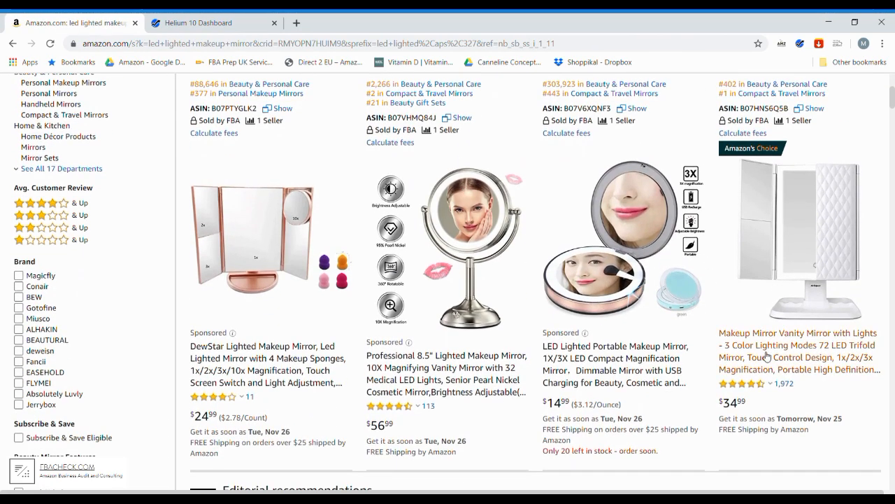
{"action": "scroll", "coordinate": [633, 298], "scroll_direction": "down", "scroll_amount": 3}
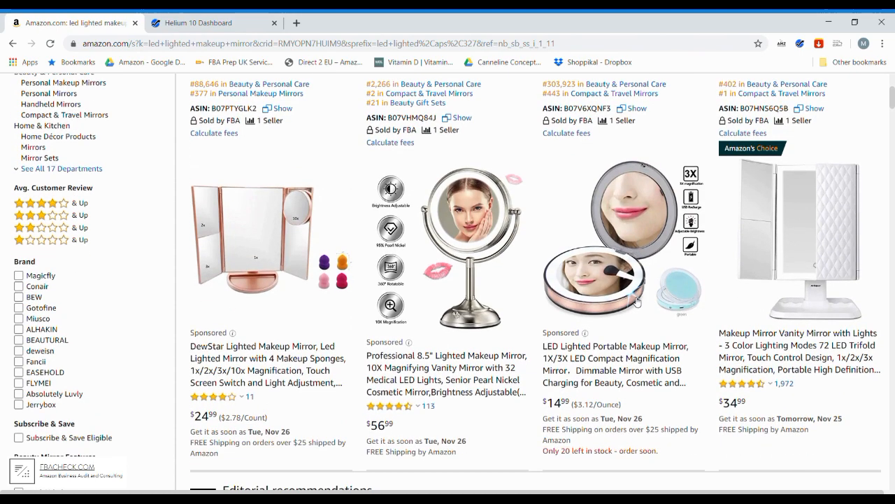
{"action": "scroll", "coordinate": [658, 297], "scroll_direction": "up", "scroll_amount": 3}
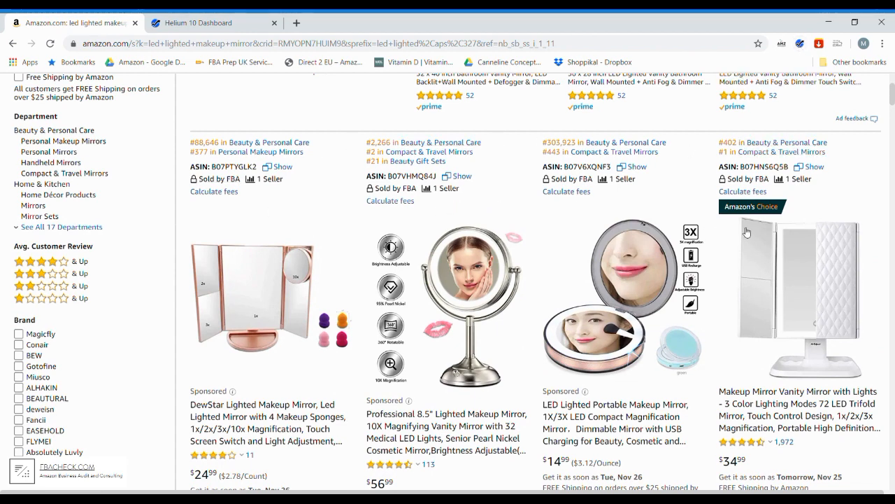
{"action": "scroll", "coordinate": [790, 245], "scroll_direction": "down", "scroll_amount": 10}
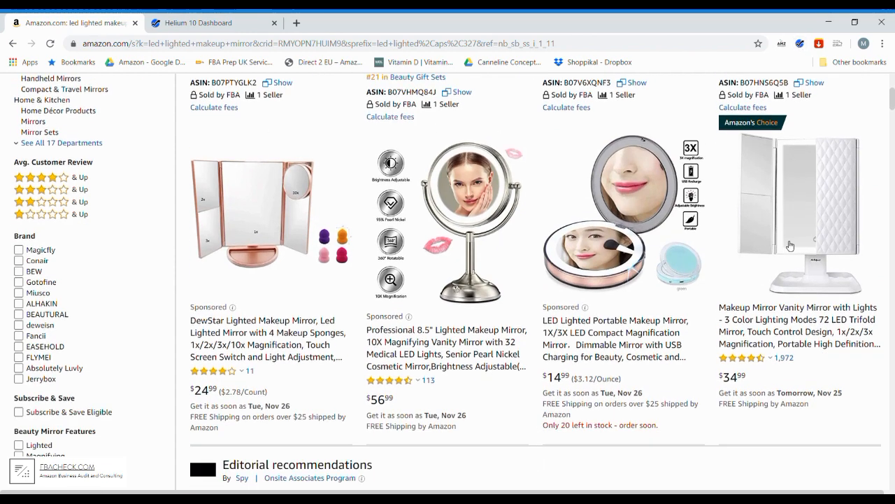
{"action": "scroll", "coordinate": [790, 245], "scroll_direction": "down", "scroll_amount": 3}
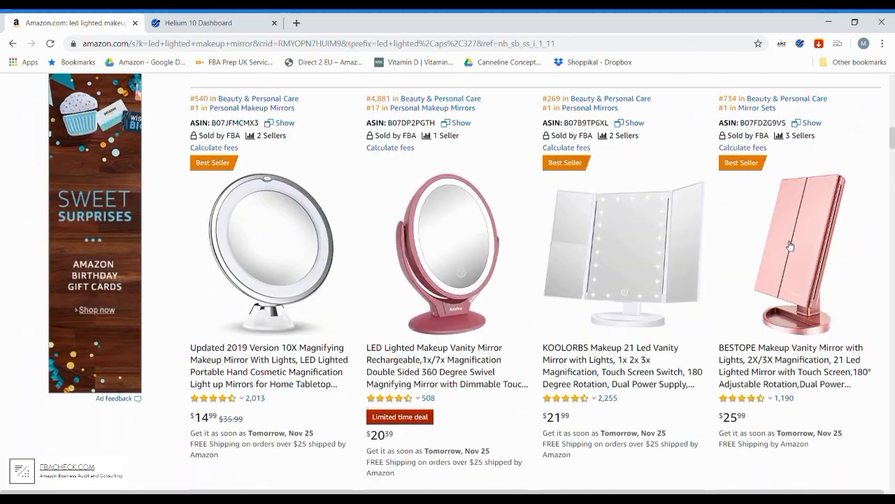
{"action": "scroll", "coordinate": [789, 245], "scroll_direction": "up", "scroll_amount": 7}
{"action": "scroll", "coordinate": [790, 245], "scroll_direction": "up", "scroll_amount": 5}
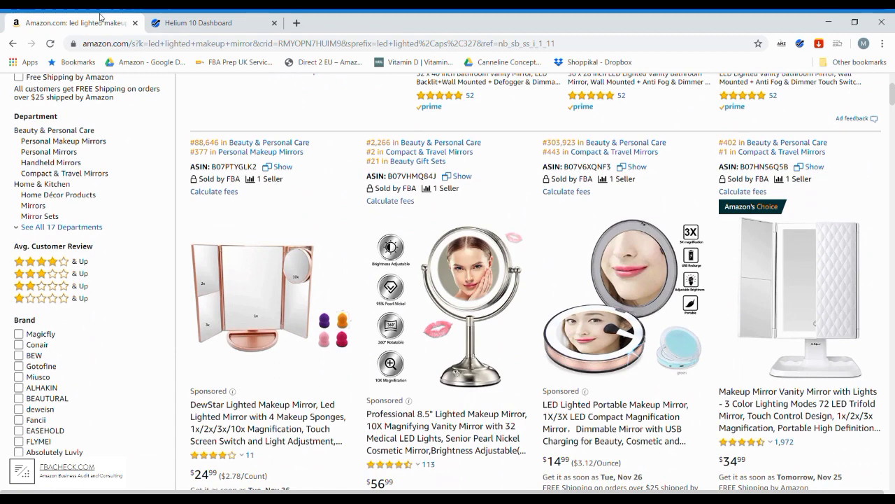
- Switch to Helium 10 and open the Cerebro reverse ASIN lookup tool
{"action": "left_click", "coordinate": [203, 22]}
{"action": "mouse_move", "coordinate": [21, 119]}
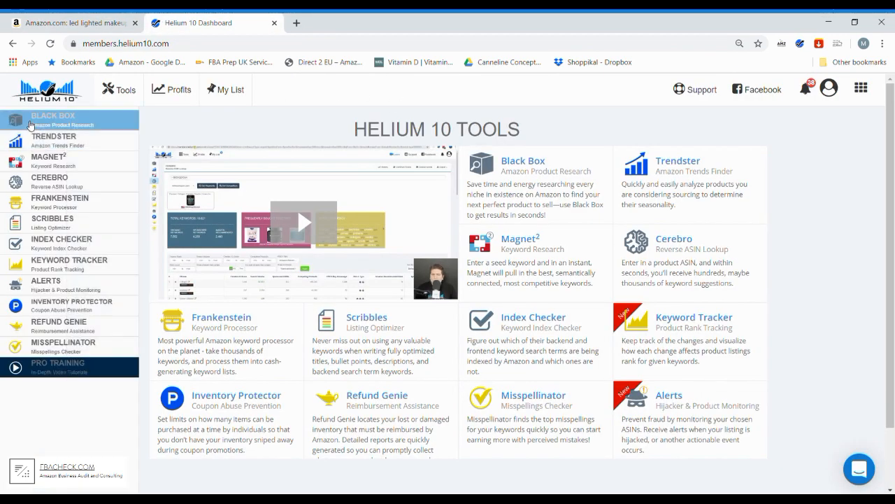
{"action": "left_click", "coordinate": [49, 181]}
- Back in the Amazon results, open the Amazon's Choice trifold, 10X magnifying, rechargeable 1x/7x and KOOLORBS mirror listings in separate tabs
{"action": "left_click", "coordinate": [70, 23]}
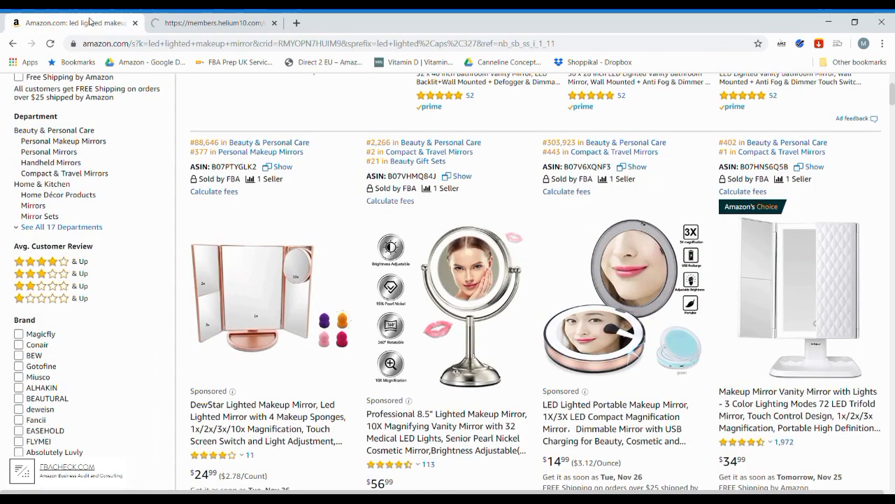
{"action": "scroll", "coordinate": [743, 281], "scroll_direction": "down", "scroll_amount": 1}
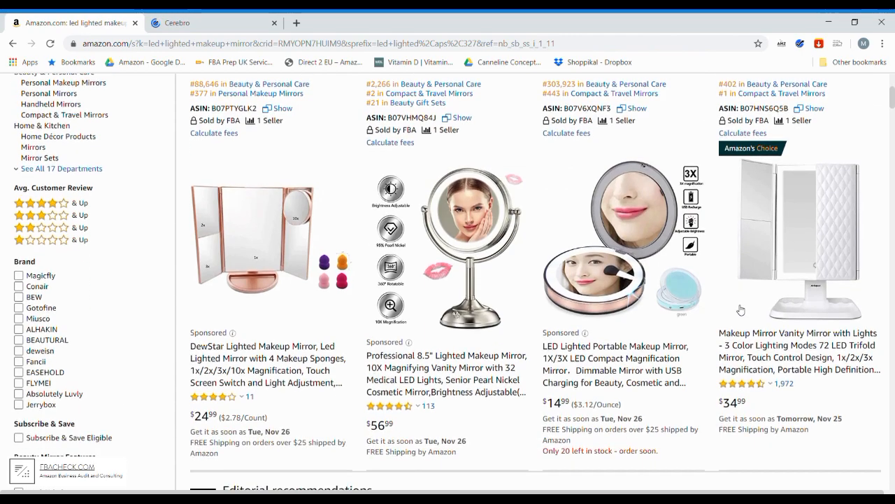
{"action": "left_click", "coordinate": [797, 350], "text": "ctrl"}
{"action": "scroll", "coordinate": [440, 191], "scroll_direction": "down", "scroll_amount": 10}
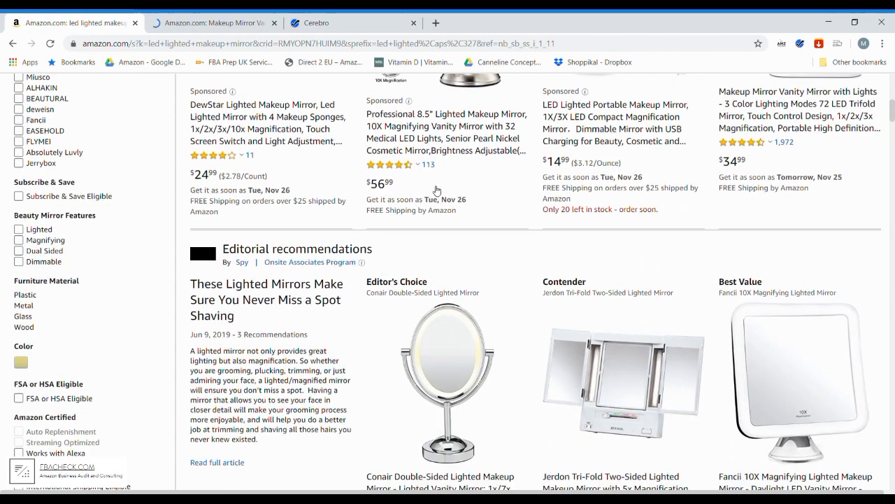
{"action": "scroll", "coordinate": [350, 216], "scroll_direction": "down", "scroll_amount": 1}
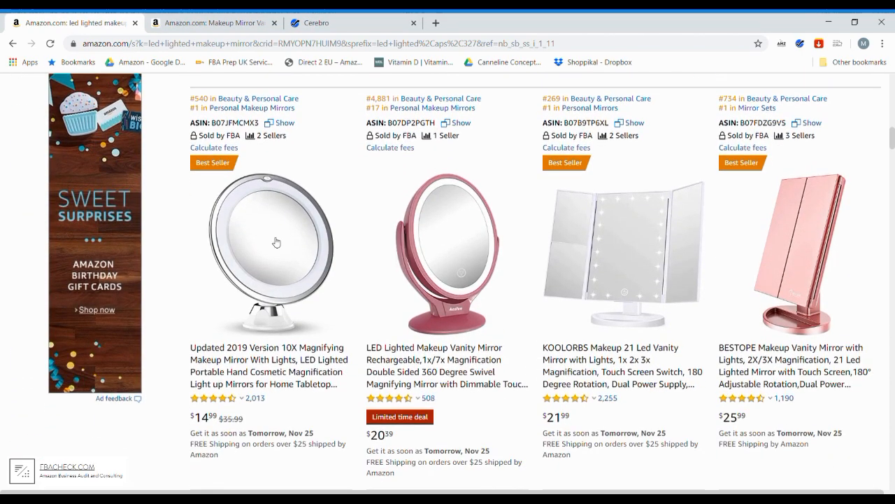
{"action": "middle_click", "coordinate": [300, 353]}
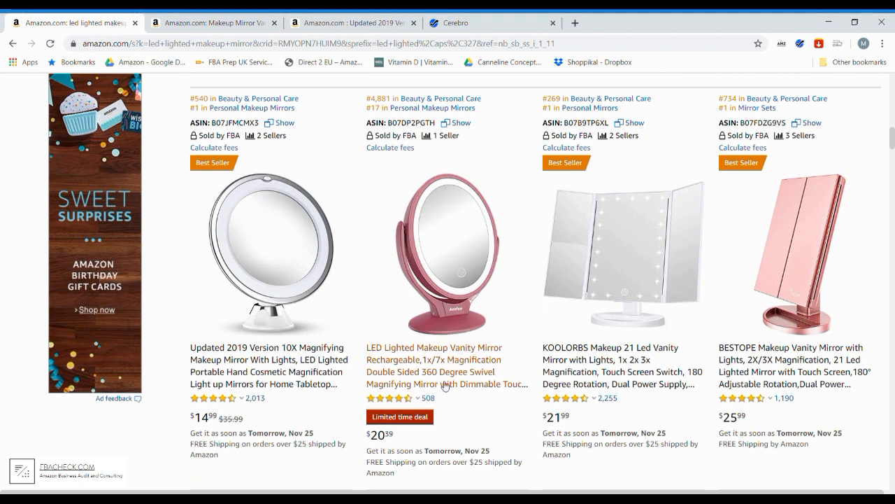
{"action": "middle_click", "coordinate": [450, 366]}
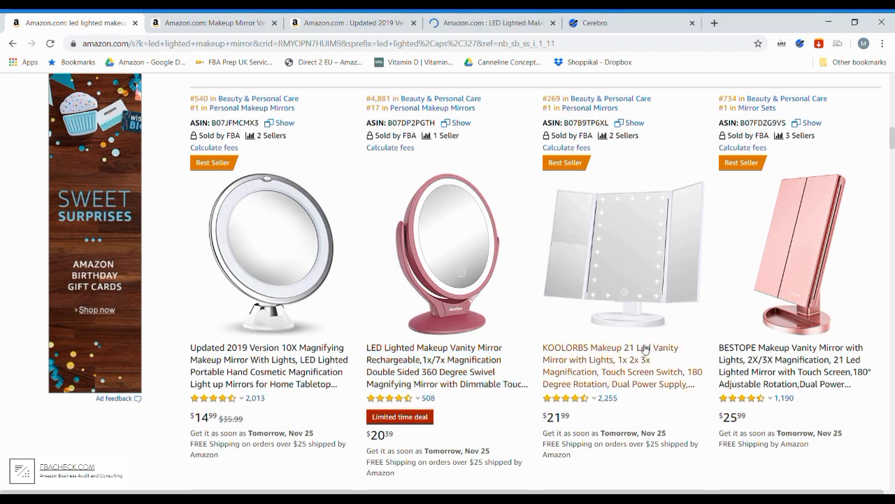
{"action": "middle_click", "coordinate": [641, 369]}
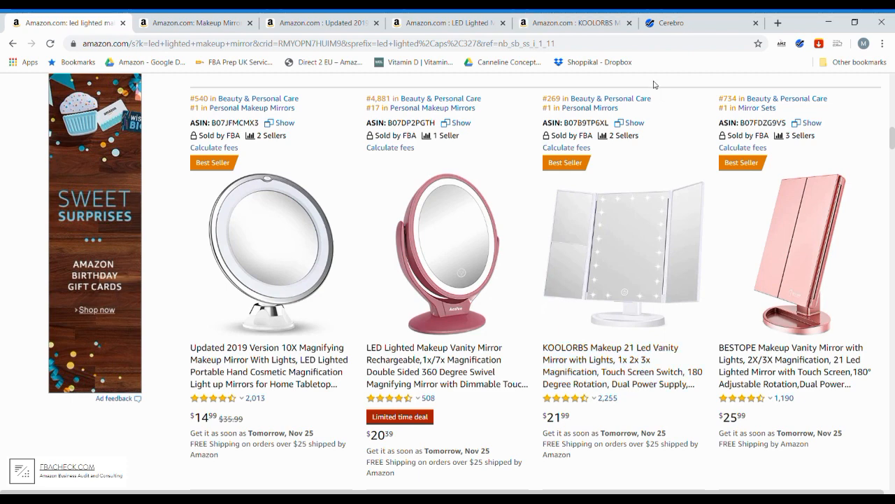
- Copy ASIN B07HNS6Q5B from the 72 LED trifold mirror's page address and add it to the product ASINs in Cerebro
{"action": "left_click", "coordinate": [688, 25]}
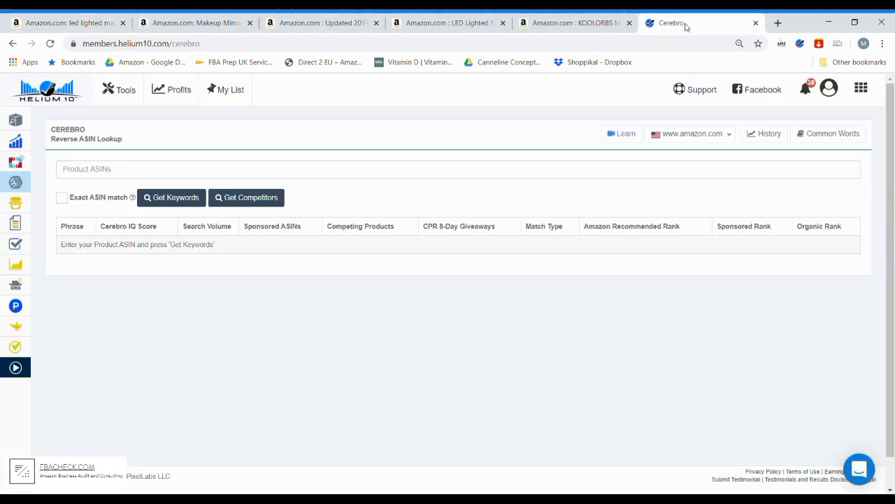
{"action": "left_click", "coordinate": [196, 22]}
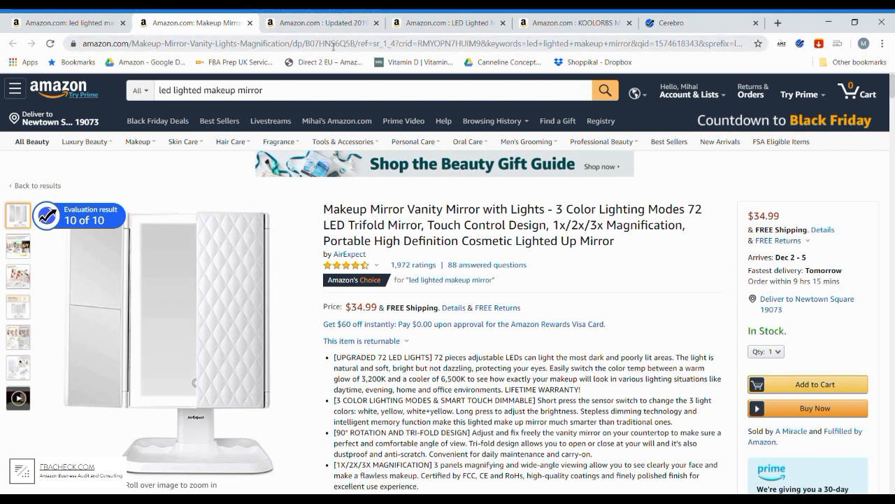
{"action": "double_click", "coordinate": [336, 43]}
{"action": "key", "text": "ctrl+c"}
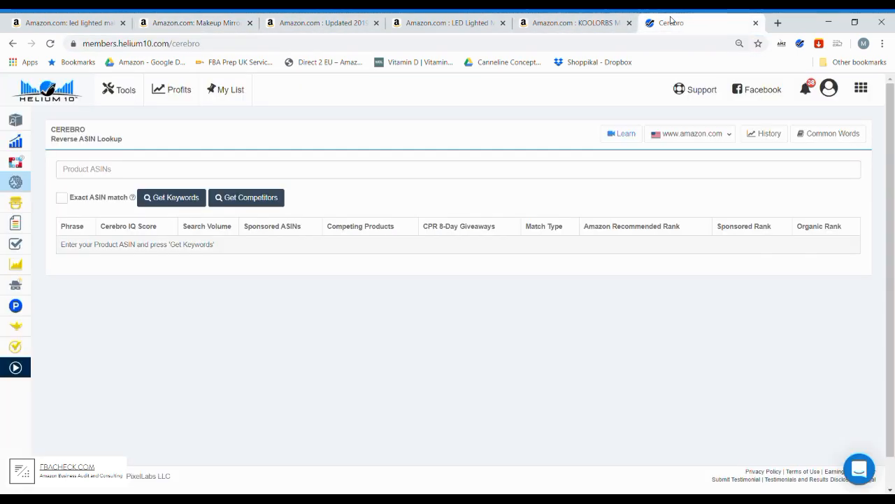
{"action": "left_click", "coordinate": [682, 22]}
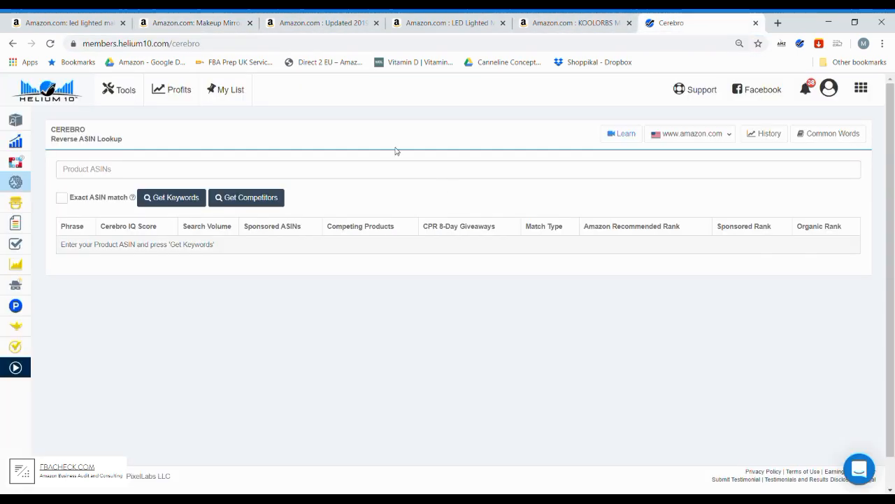
{"action": "left_click", "coordinate": [198, 166]}
{"action": "key", "text": "ctrl+v"}
{"action": "key", "text": "Return"}
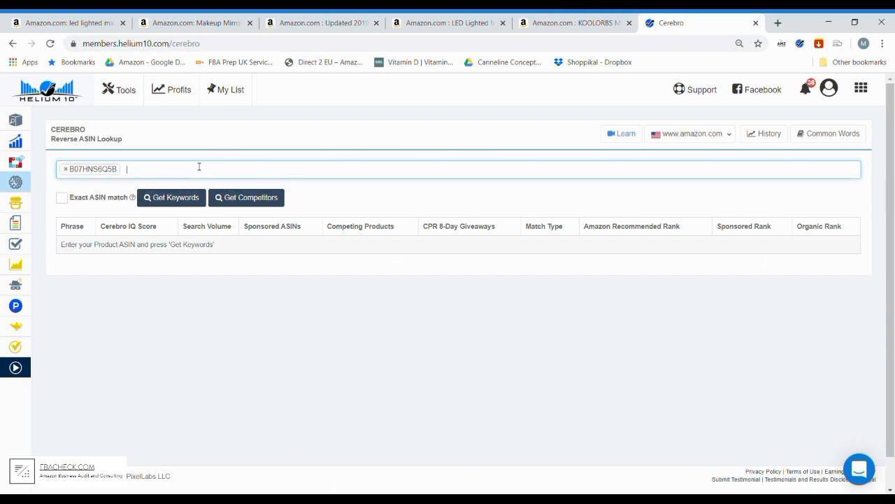
- Copy ASIN B07JFMCMX3 from the 10X magnifying mirror's page address and add it to Cerebro's product ASINs
{"action": "left_click", "coordinate": [326, 23]}
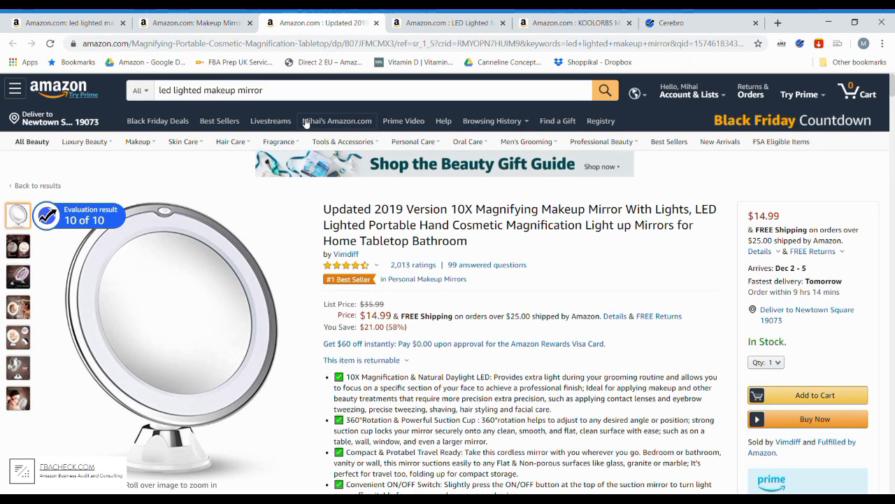
{"action": "double_click", "coordinate": [375, 46]}
{"action": "key", "text": "ctrl+c"}
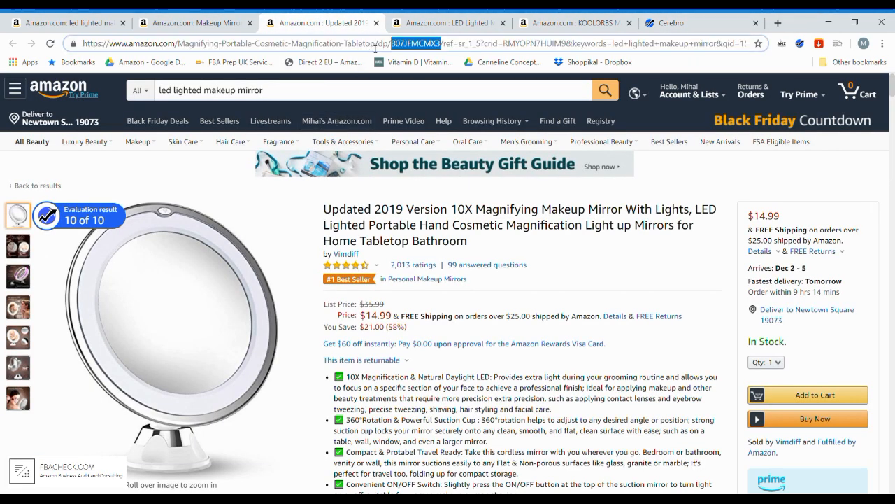
{"action": "left_click", "coordinate": [709, 18]}
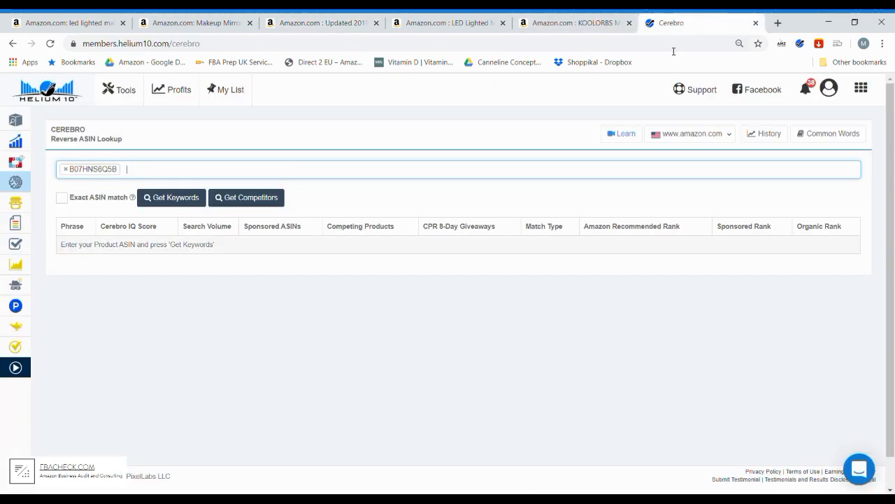
{"action": "key", "text": "ctrl+v"}
{"action": "key", "text": "Return"}
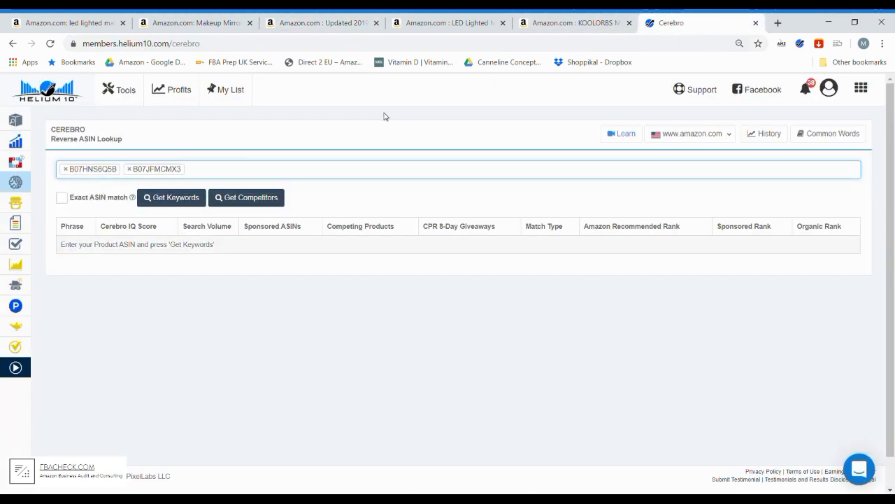
- Copy ASIN B07DP2PGTH from the rechargeable 1x/7x mirror's page address and add it to Cerebro's product ASINs
{"action": "left_click", "coordinate": [437, 23]}
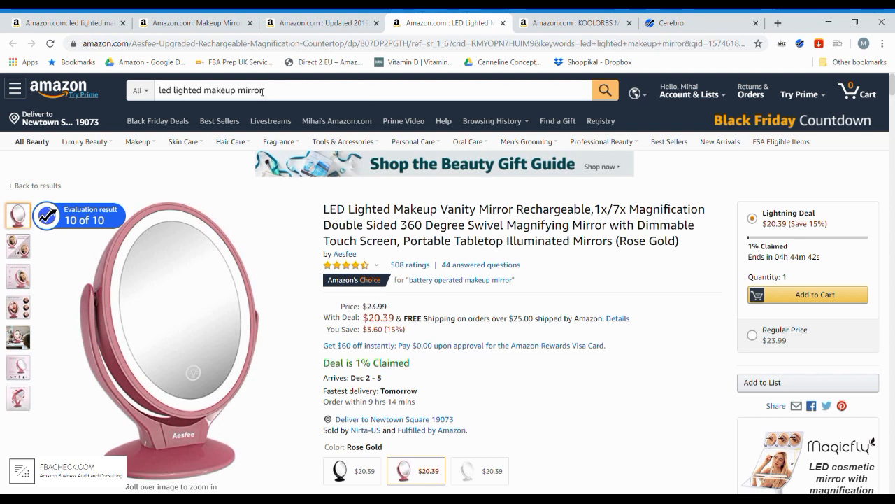
{"action": "double_click", "coordinate": [377, 47]}
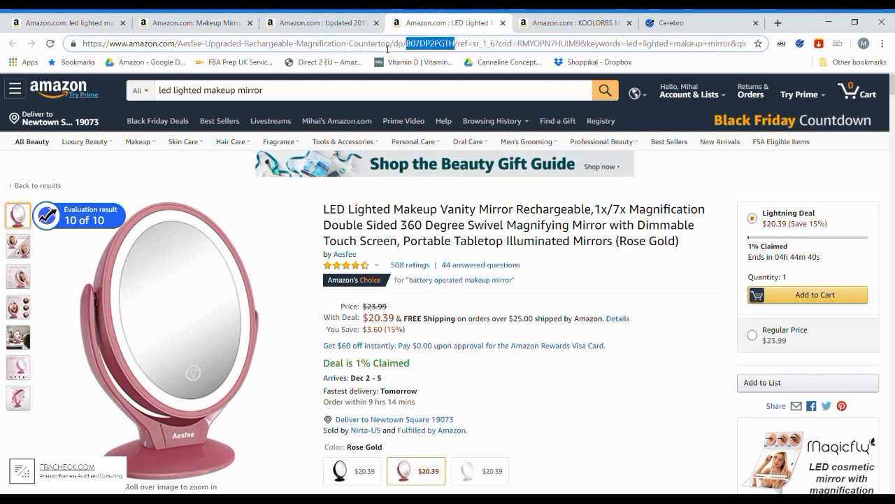
{"action": "key", "text": "ctrl+c"}
{"action": "left_click", "coordinate": [669, 22]}
{"action": "key", "text": "ctrl+v"}
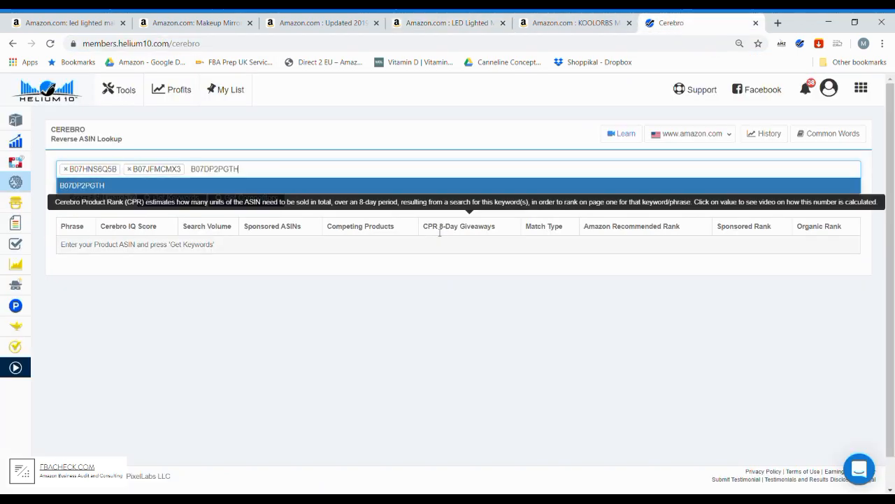
{"action": "key", "text": "Return"}
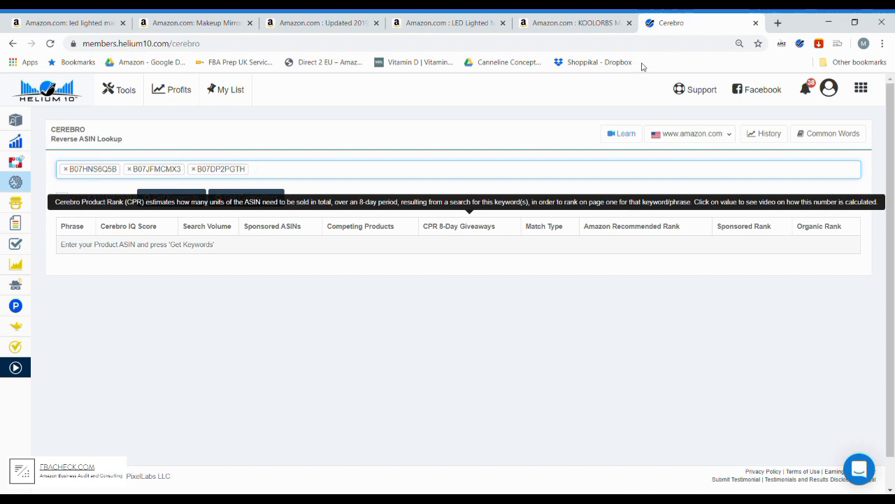
- Add the KOOLORBS mirror's ASIN B07B9TP6XL from its page address to Cerebro and get the keywords for all four ASINs
{"action": "left_click", "coordinate": [572, 22]}
{"action": "left_click", "coordinate": [423, 22]}
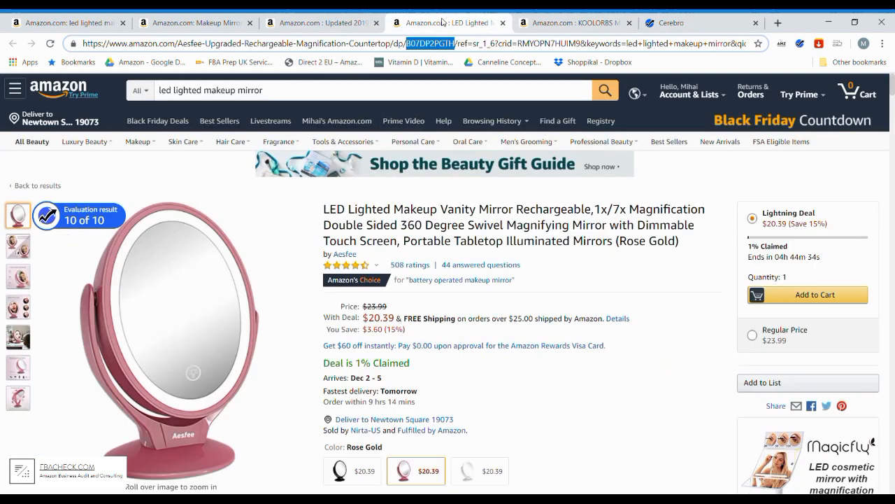
{"action": "left_click", "coordinate": [568, 22]}
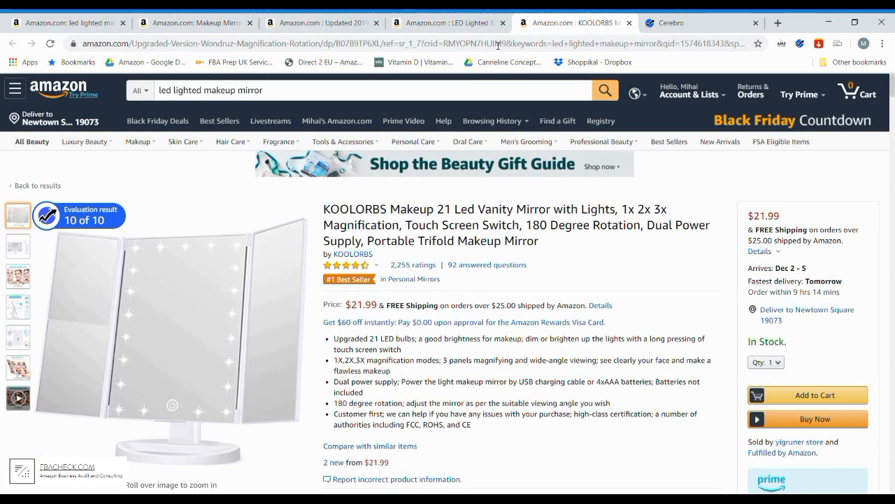
{"action": "double_click", "coordinate": [356, 46]}
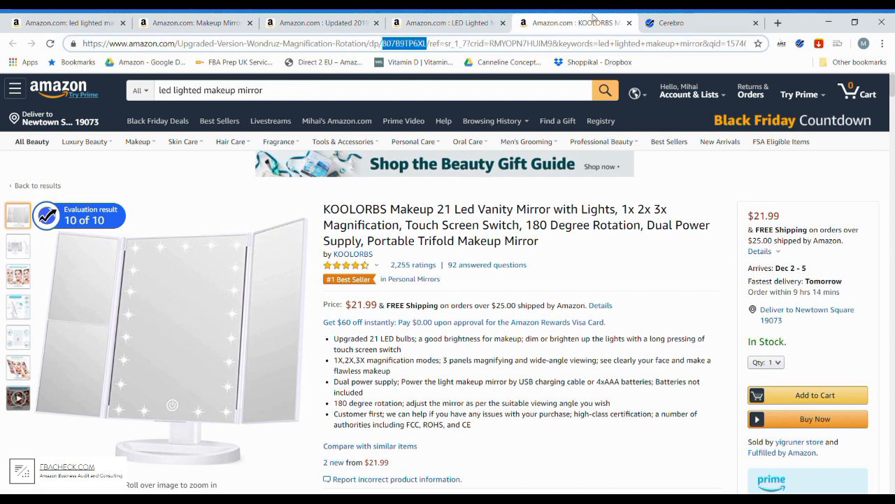
{"action": "left_click", "coordinate": [672, 22]}
{"action": "key", "text": "ctrl+v"}
{"action": "left_click", "coordinate": [496, 184]}
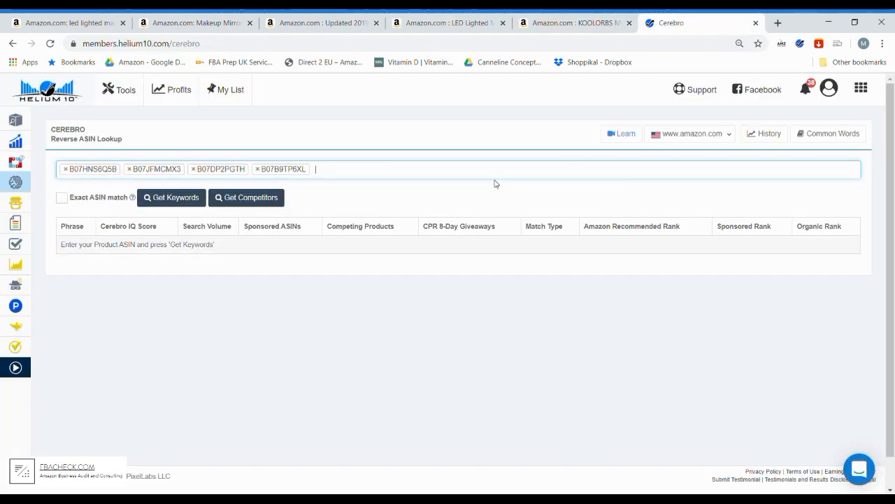
{"action": "left_click", "coordinate": [150, 198]}
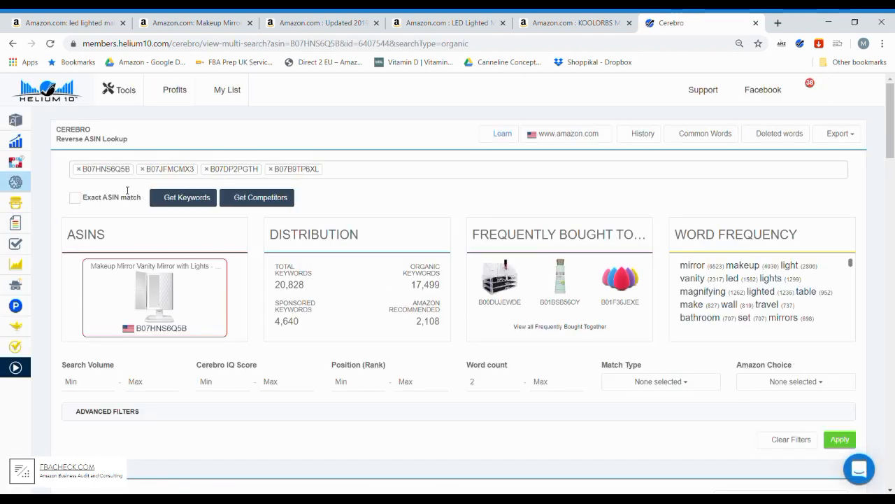
- Look through the Cerebro keyword results for the four ASINs, checking the Search Volume column and the available filters
{"action": "scroll", "coordinate": [417, 204], "scroll_direction": "down", "scroll_amount": 1}
{"action": "scroll", "coordinate": [415, 204], "scroll_direction": "down", "scroll_amount": 4}
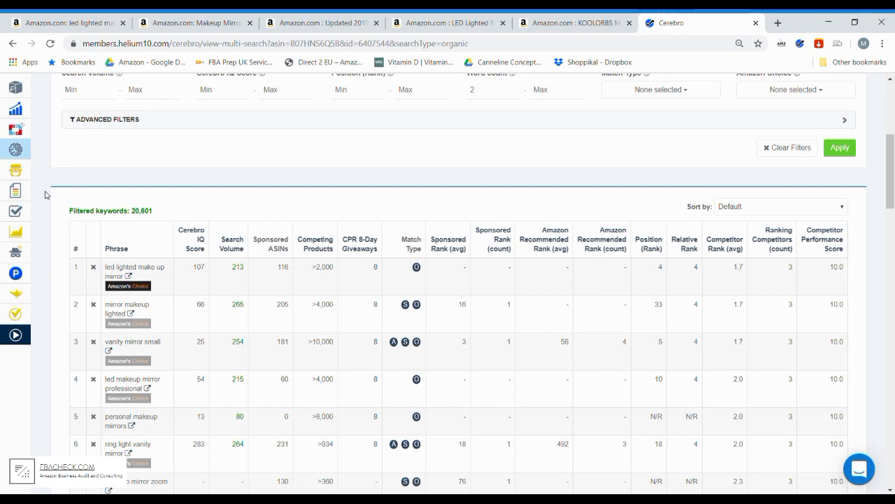
{"action": "scroll", "coordinate": [45, 195], "scroll_direction": "up", "scroll_amount": 1}
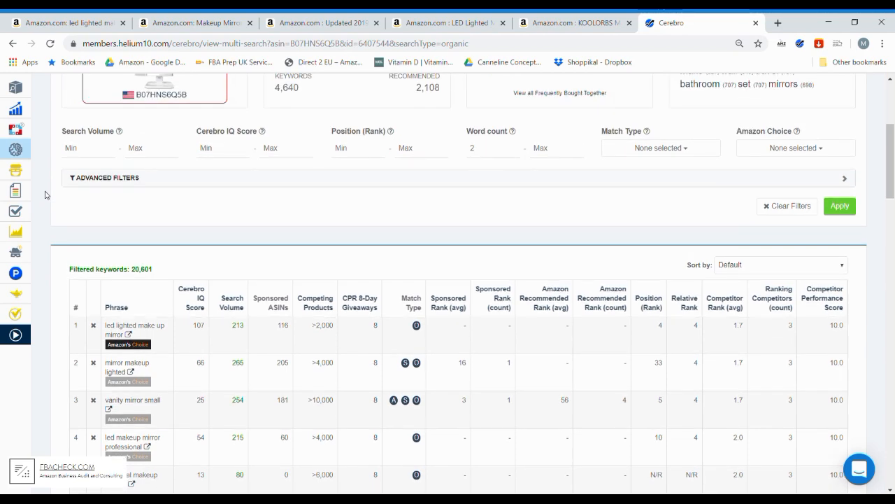
{"action": "scroll", "coordinate": [45, 194], "scroll_direction": "up", "scroll_amount": 4}
{"action": "scroll", "coordinate": [44, 194], "scroll_direction": "down", "scroll_amount": 5}
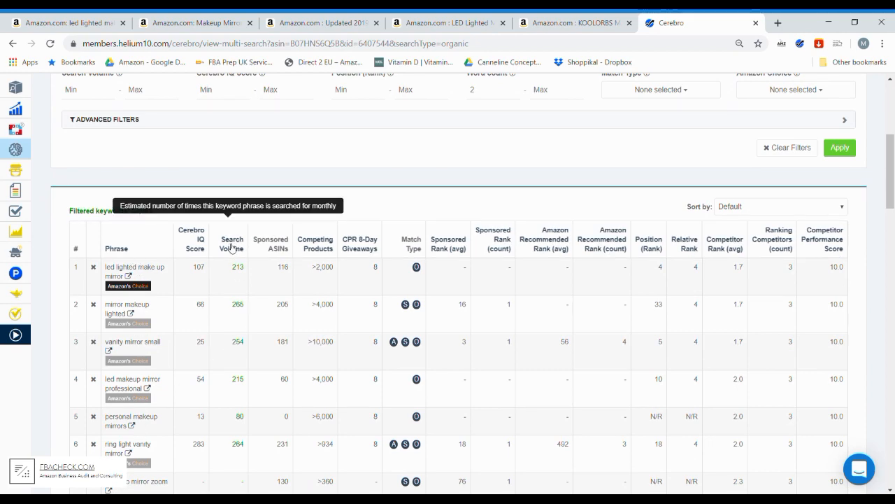
{"action": "scroll", "coordinate": [159, 361], "scroll_direction": "down", "scroll_amount": 2}
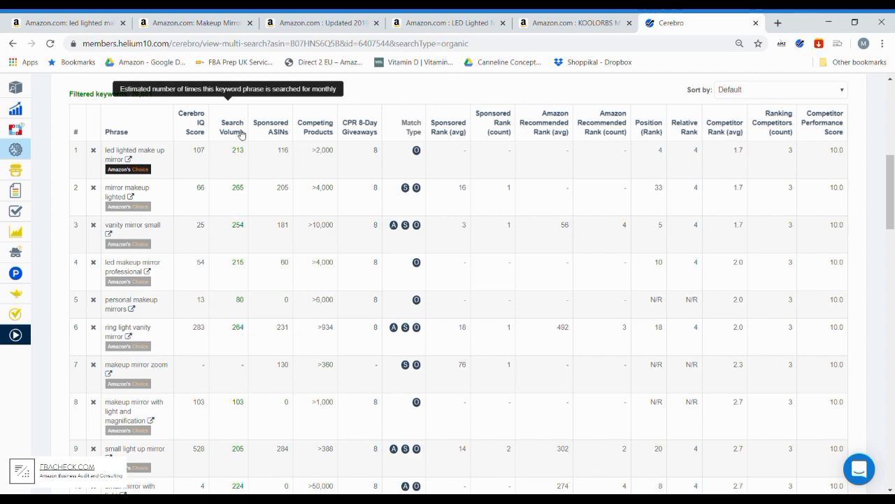
{"action": "scroll", "coordinate": [237, 145], "scroll_direction": "up", "scroll_amount": 4}
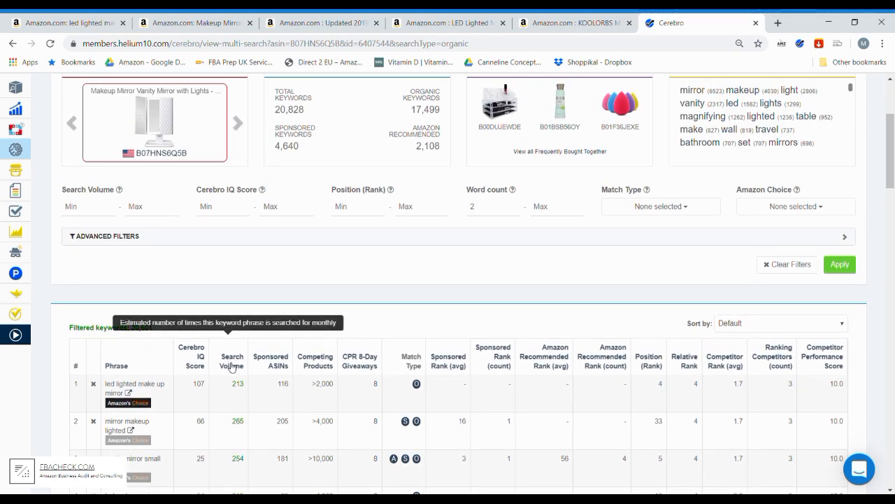
- Export the Cerebro keyword results to Frankenstein
{"action": "scroll", "coordinate": [251, 376], "scroll_direction": "up", "scroll_amount": 2}
{"action": "scroll", "coordinate": [250, 375], "scroll_direction": "up", "scroll_amount": 1}
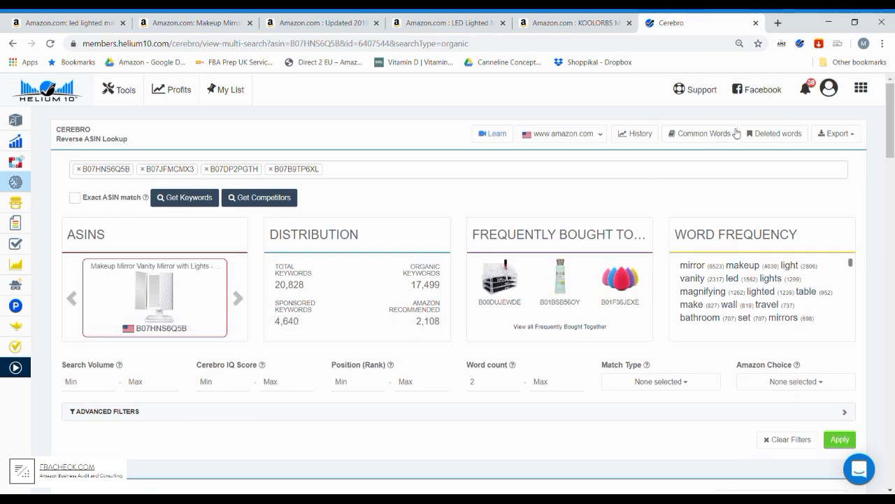
{"action": "left_click", "coordinate": [851, 139]}
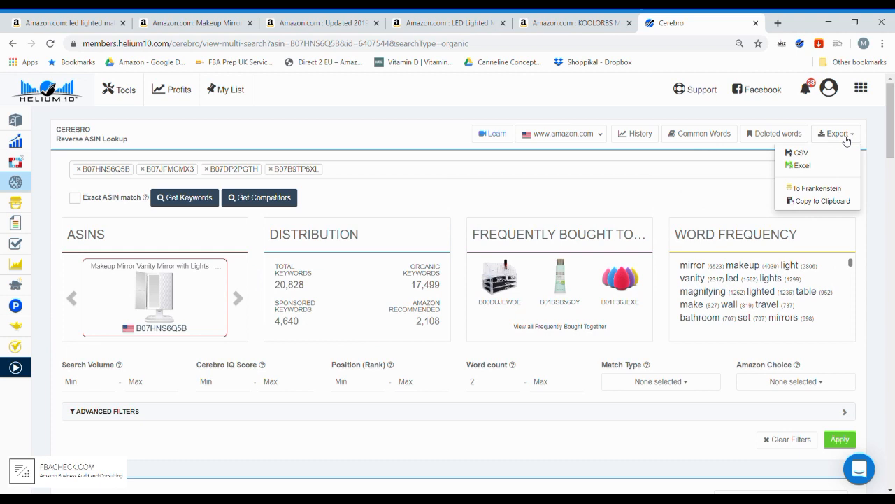
{"action": "left_click", "coordinate": [817, 189]}
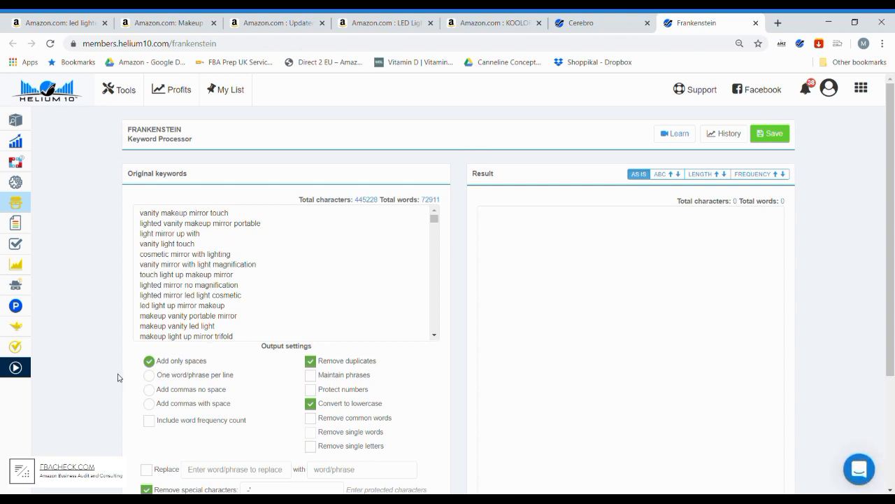
- Set Frankenstein's output to one word/phrase per line, removing common words and single letters
{"action": "scroll", "coordinate": [210, 385], "scroll_direction": "down", "scroll_amount": 1}
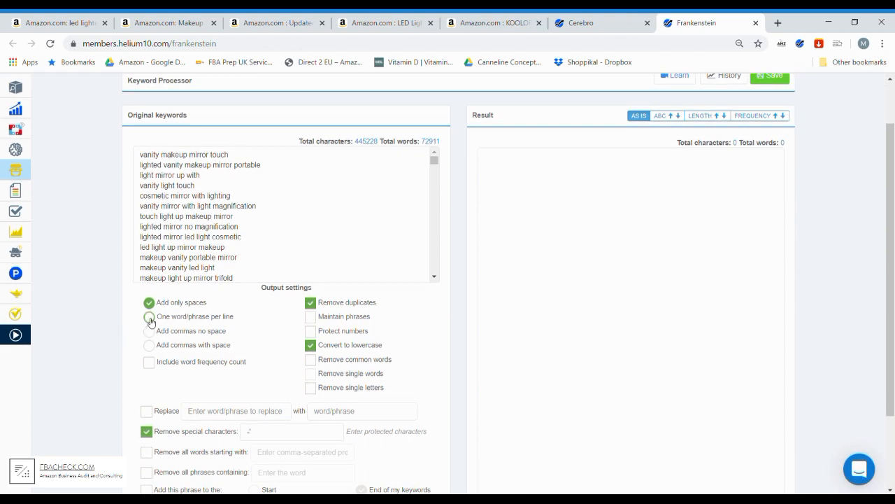
{"action": "left_click", "coordinate": [149, 318]}
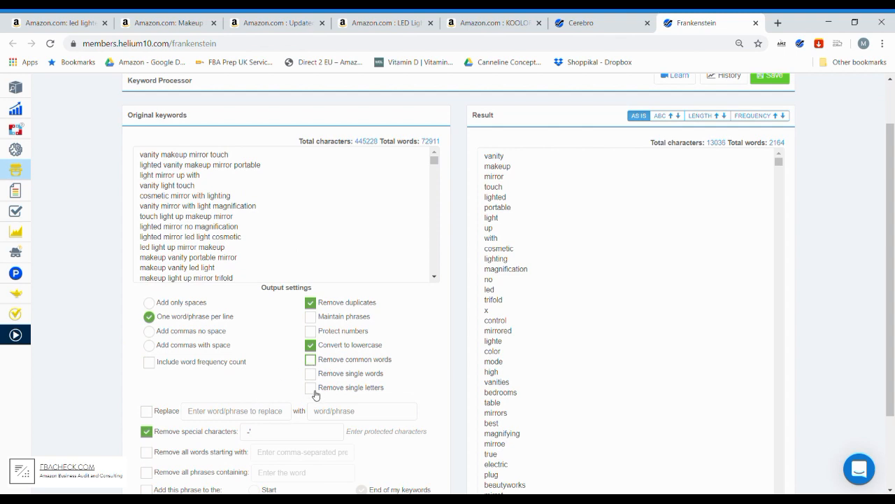
{"action": "left_click", "coordinate": [312, 359]}
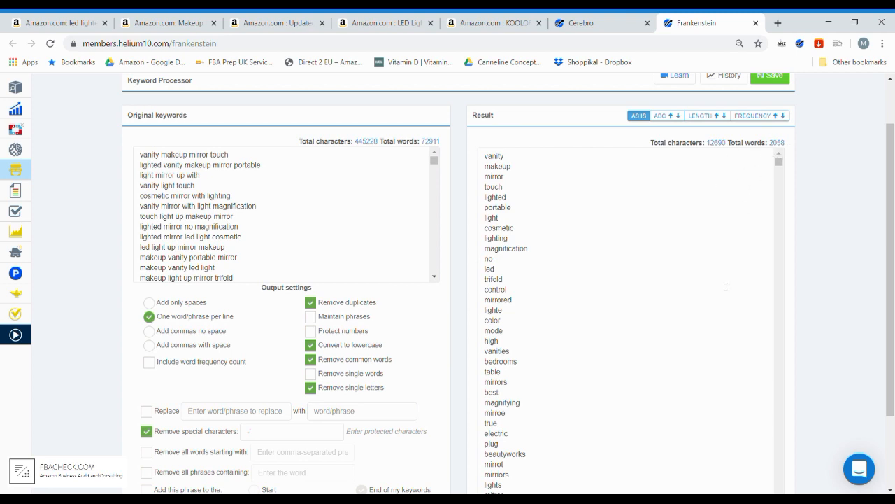
- Copy the entire processed keyword list from Frankenstein's result and apply it as the phrases list in Scribbles
{"action": "double_click", "coordinate": [543, 199]}
{"action": "key", "text": "ctrl+a"}
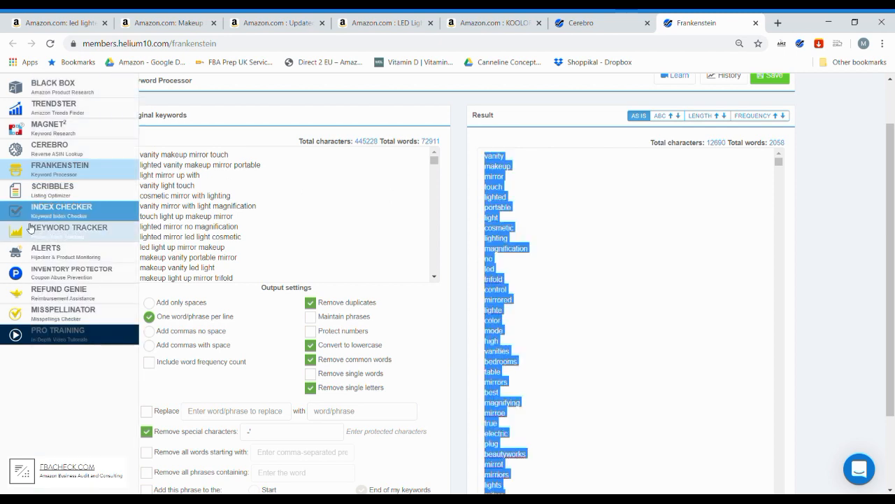
{"action": "left_click", "coordinate": [59, 193]}
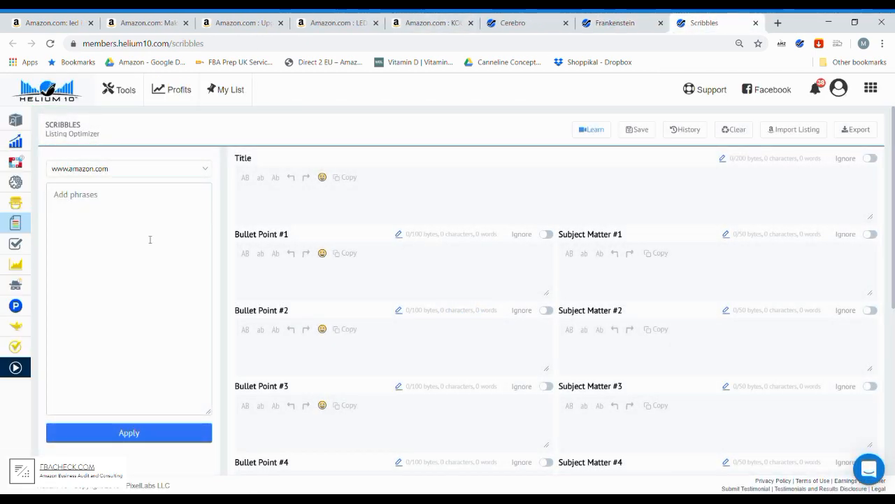
{"action": "left_click", "coordinate": [96, 198]}
{"action": "key", "text": "ctrl+v"}
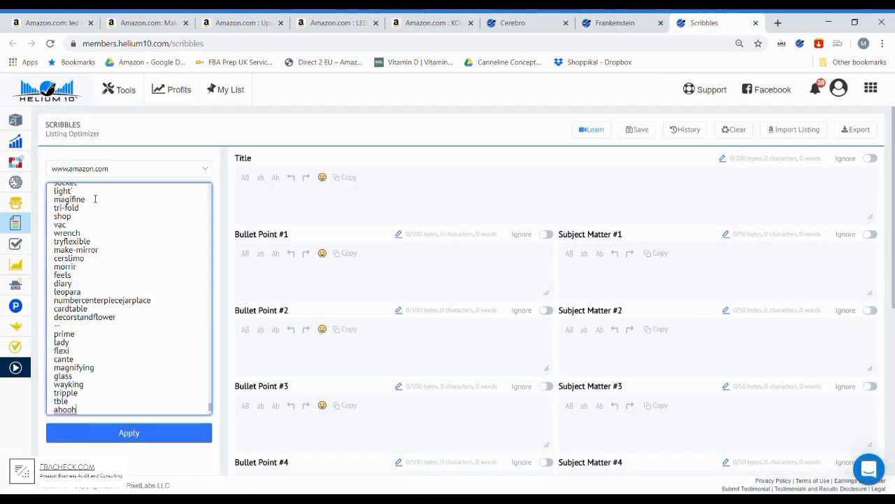
{"action": "left_click", "coordinate": [125, 434]}
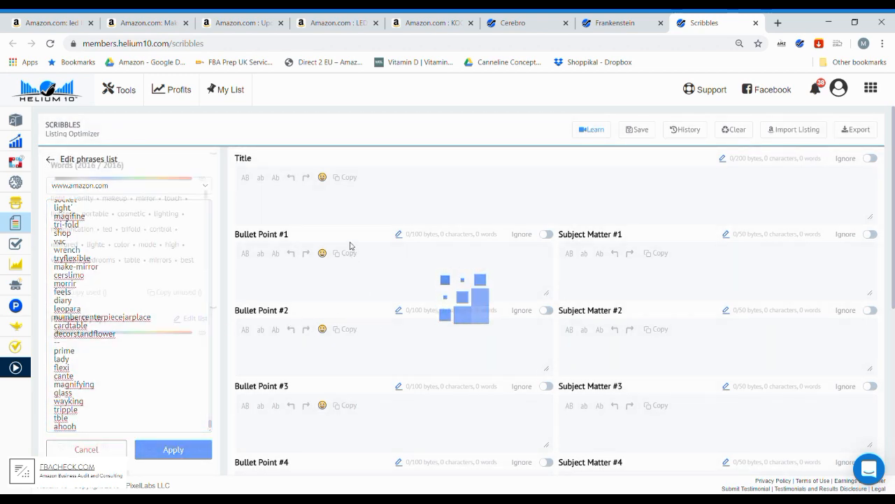
- Activate the Title field in Scribbles and compare how the four competing Amazon mirror listings word their titles
{"action": "left_click", "coordinate": [333, 205]}
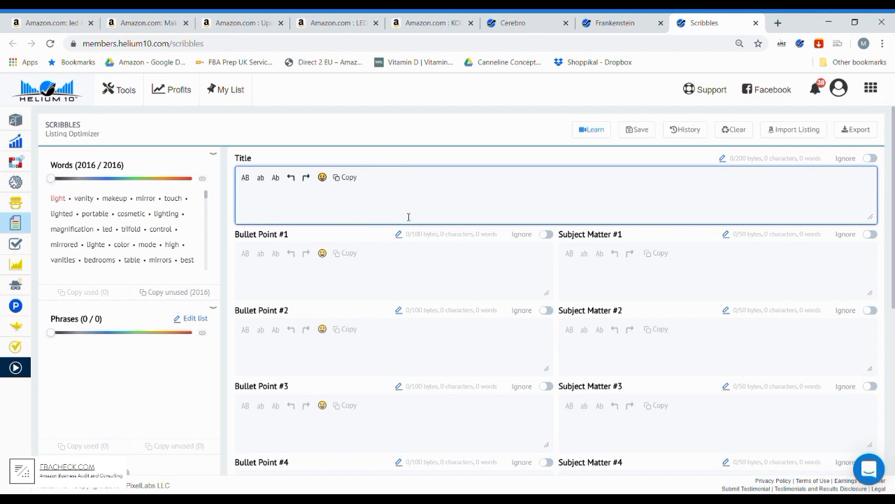
{"action": "left_click", "coordinate": [165, 23]}
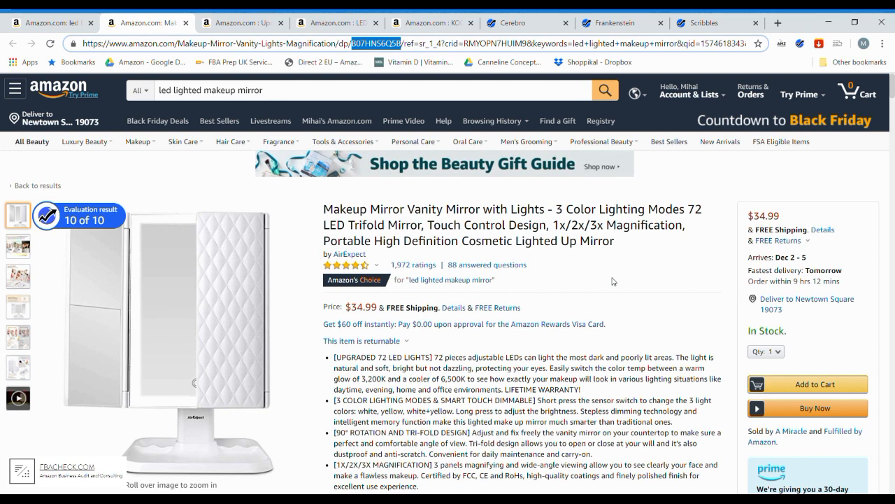
{"action": "left_click", "coordinate": [256, 27]}
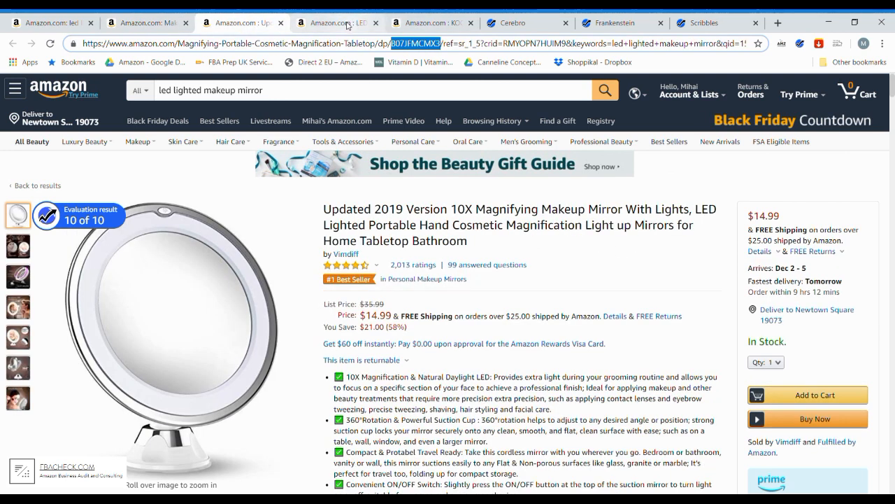
{"action": "left_click", "coordinate": [348, 26]}
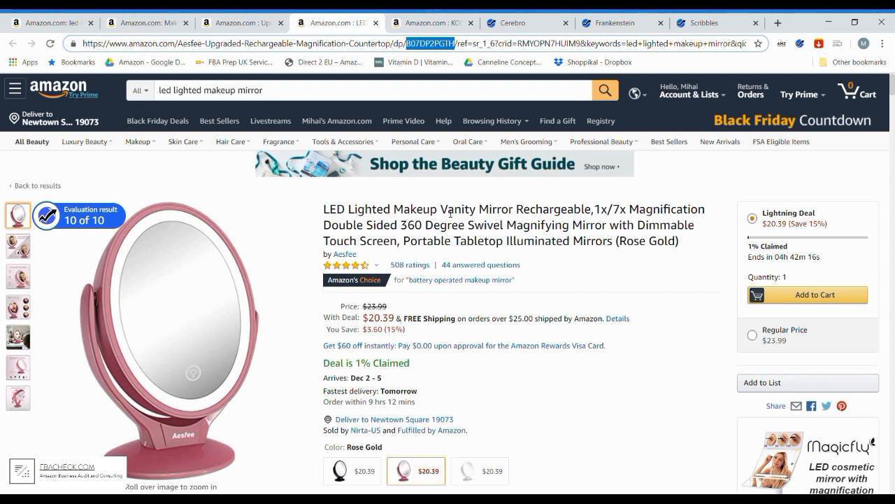
{"action": "left_click", "coordinate": [413, 24]}
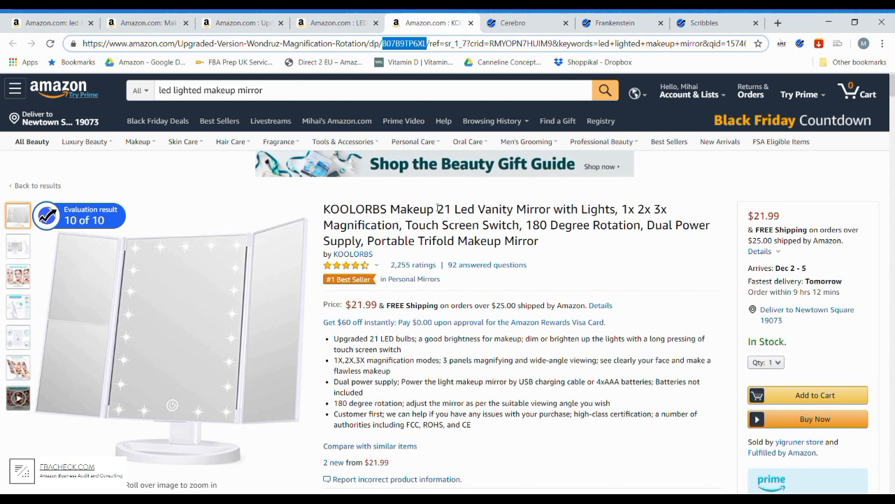
{"action": "left_click", "coordinate": [336, 20]}
{"action": "left_click", "coordinate": [266, 25]}
{"action": "left_click", "coordinate": [151, 23]}
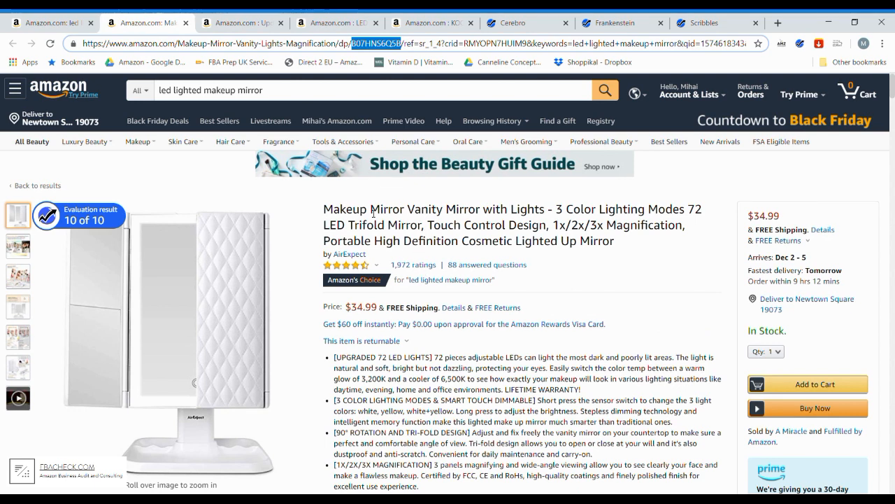
{"action": "left_click_drag", "start_coordinate": [370, 209], "coordinate": [627, 230]}
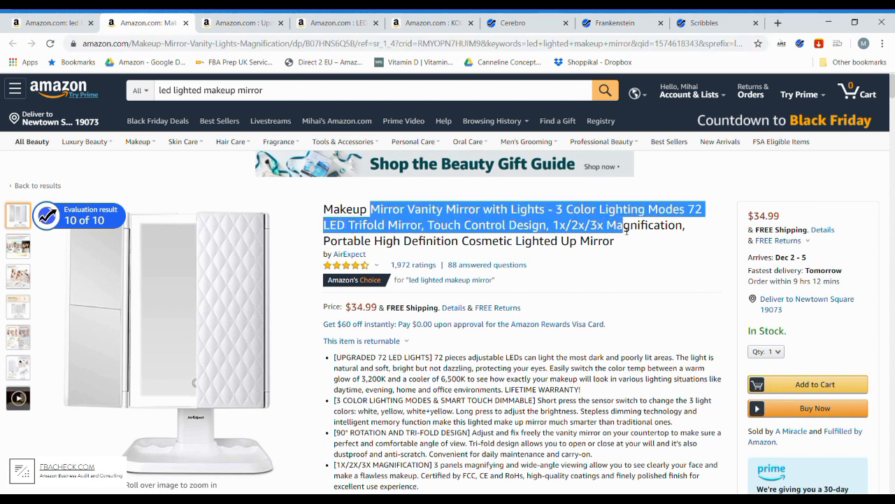
{"action": "left_click", "coordinate": [627, 228]}
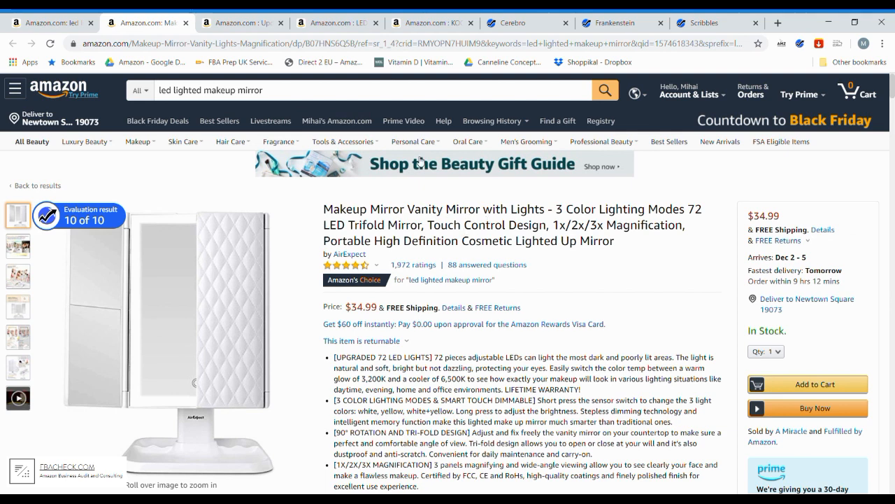
{"action": "left_click", "coordinate": [240, 23]}
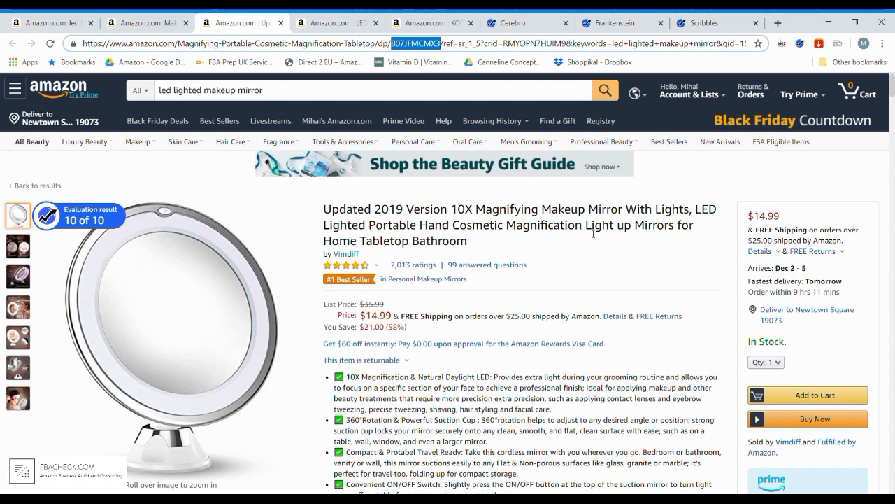
{"action": "left_click", "coordinate": [327, 26]}
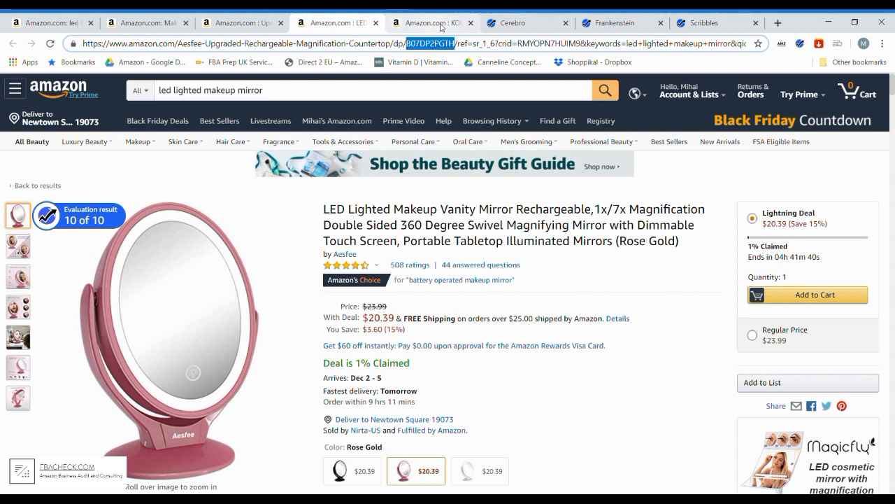
- Begin the listing title in Scribbles with "LED Lighted Cosmetic Mirror -"
{"action": "left_click", "coordinate": [696, 24]}
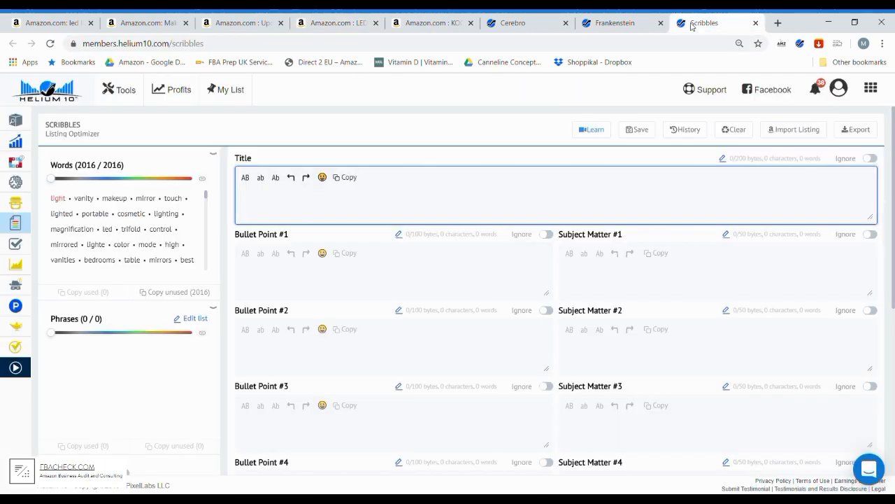
{"action": "type", "text": "LED L"}
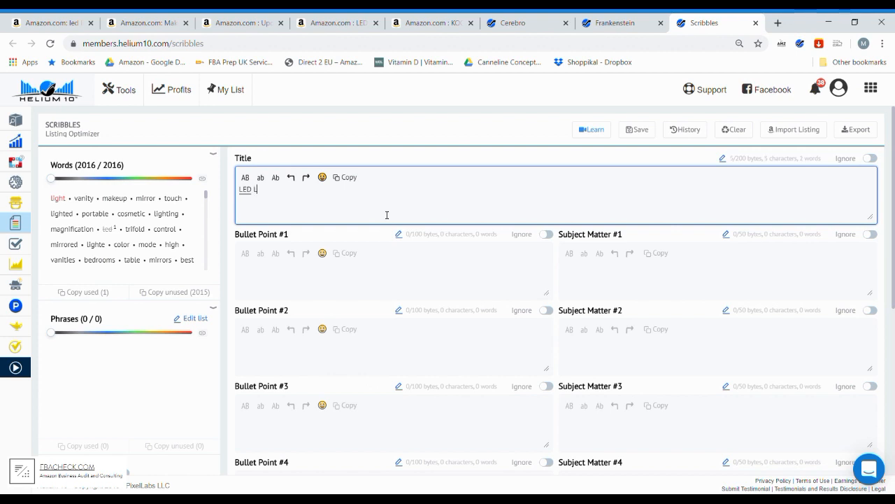
{"action": "type", "text": "ighted "}
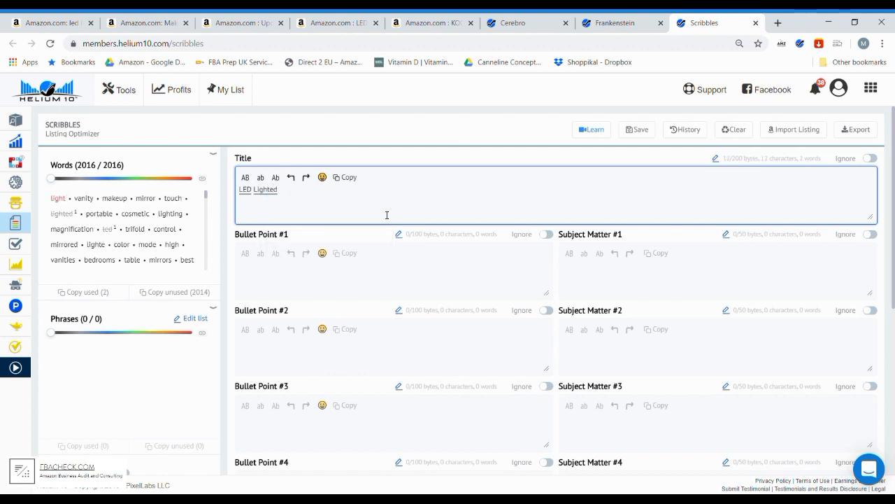
{"action": "type", "text": "Cosme"}
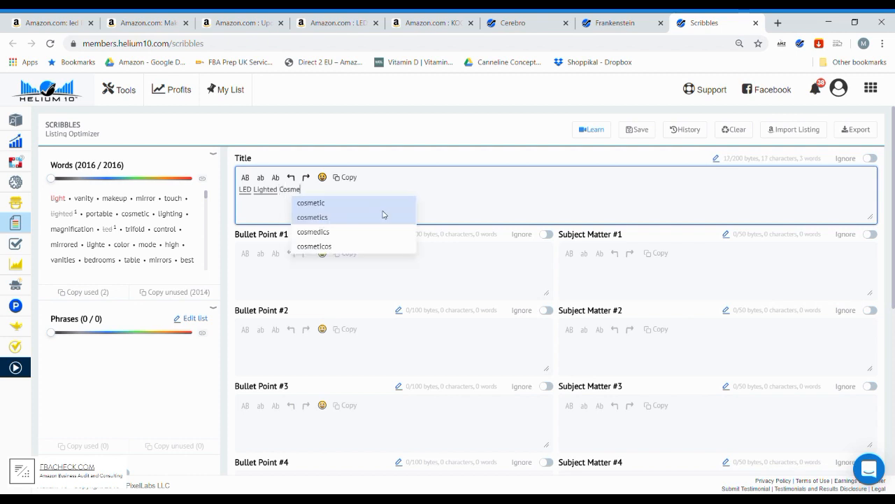
{"action": "type", "text": "tic "}
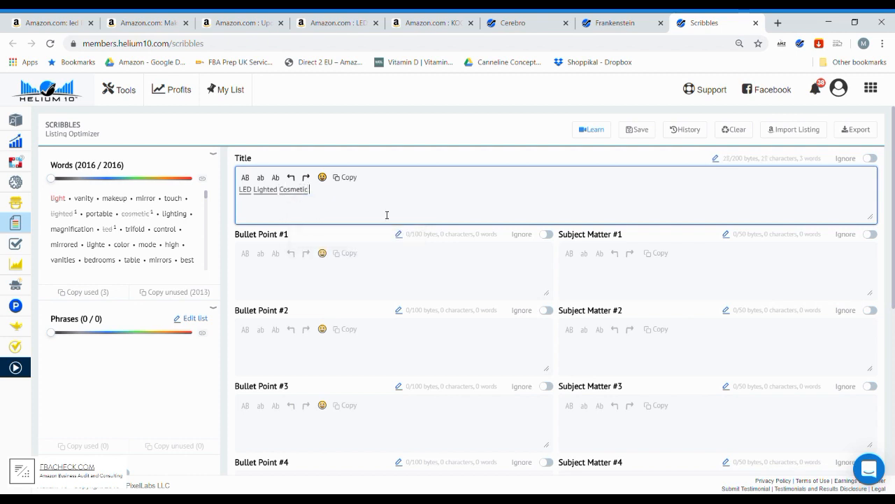
{"action": "type", "text": "Mirror"}
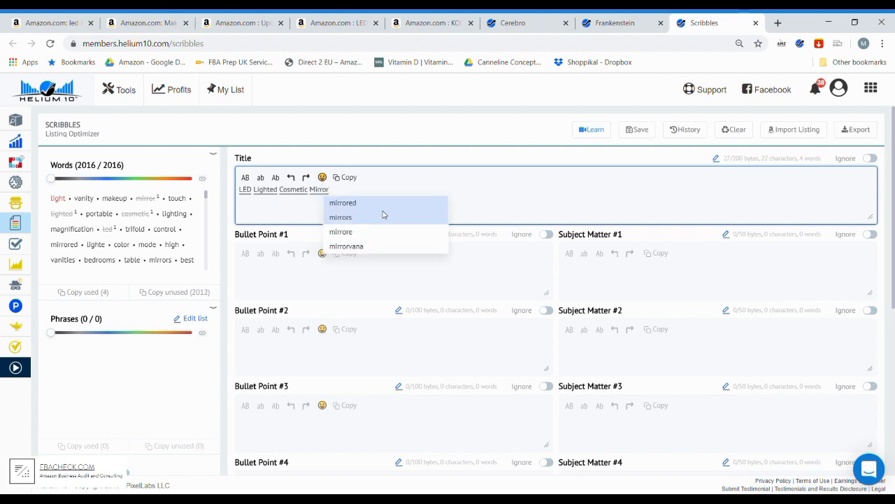
{"action": "type", "text": " -"}
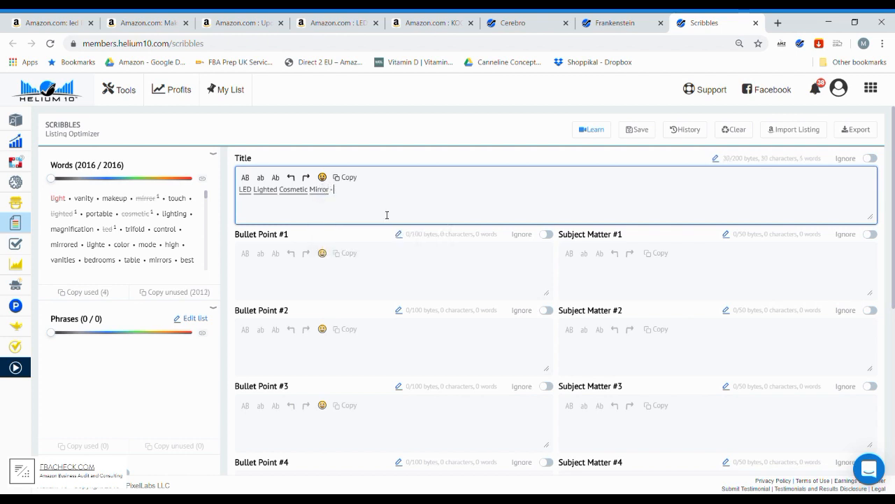
- Check the 10X magnifying mirror's Amazon title and add "10x Magnification" to the Scribbles title
{"action": "left_click", "coordinate": [238, 22]}
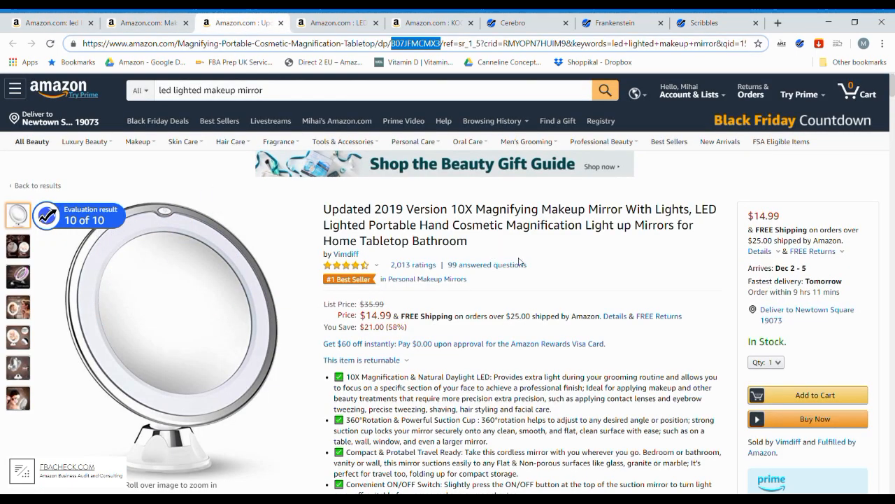
{"action": "left_click", "coordinate": [717, 27]}
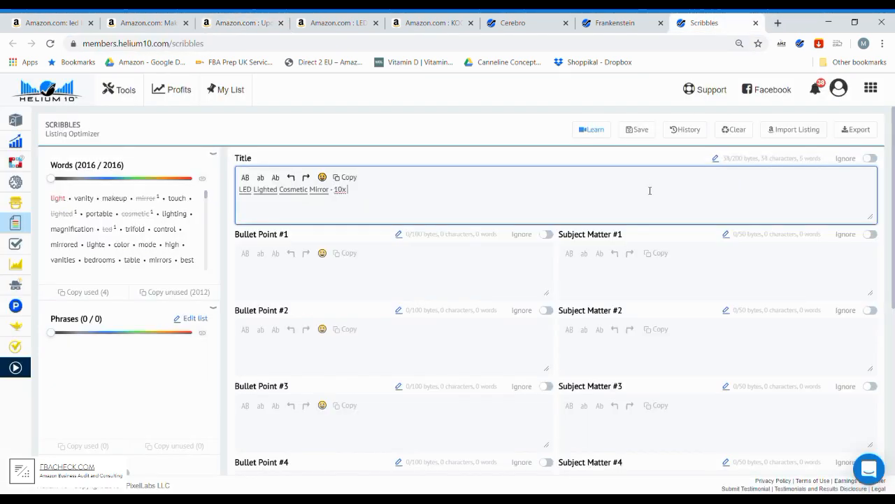
{"action": "type", "text": "Magnification"}
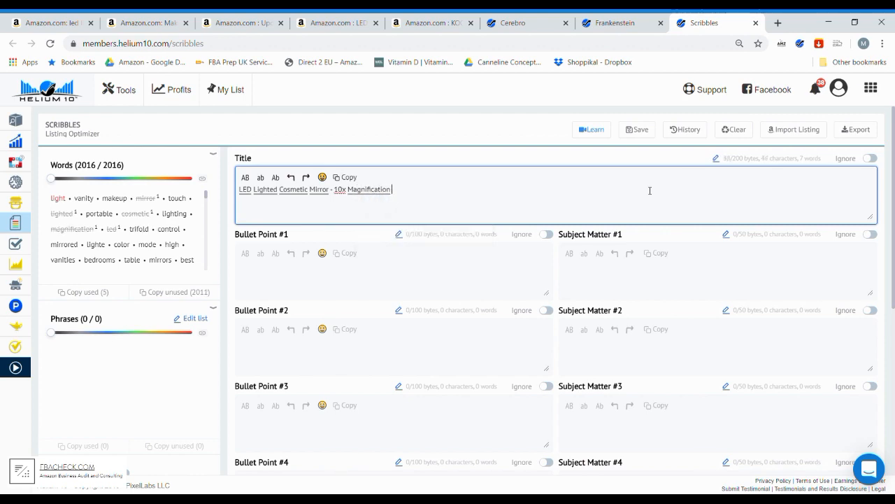
- Check the rose gold double-sided mirror's Amazon title and reword the Scribbles title's magnification part as "Double Sided 3x/10x Magnification"
{"action": "left_click", "coordinate": [335, 25]}
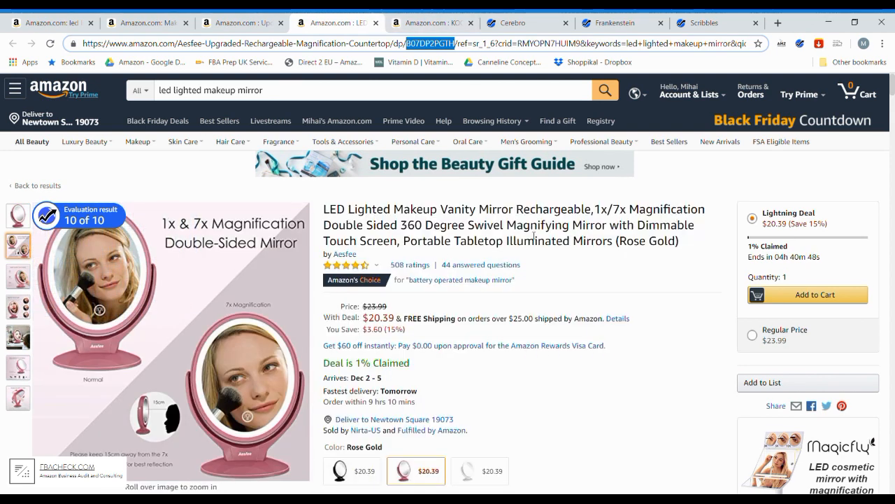
{"action": "left_click", "coordinate": [704, 22]}
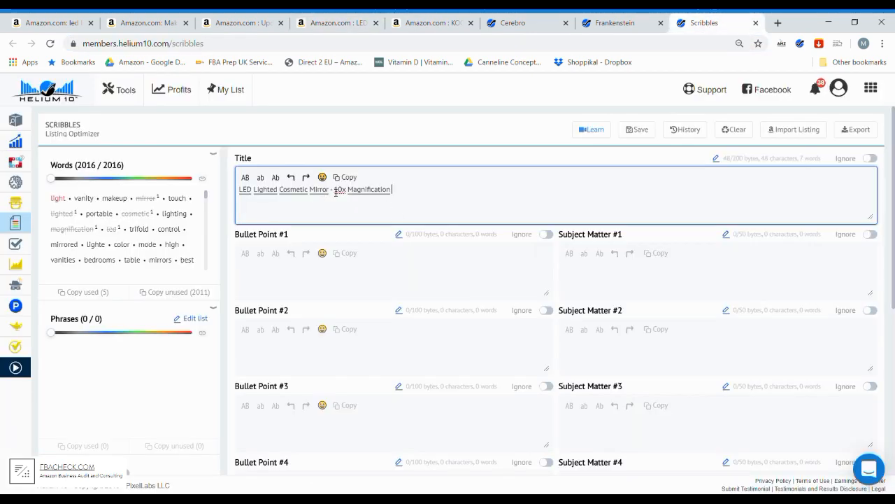
{"action": "type", "text": "Double Sided"}
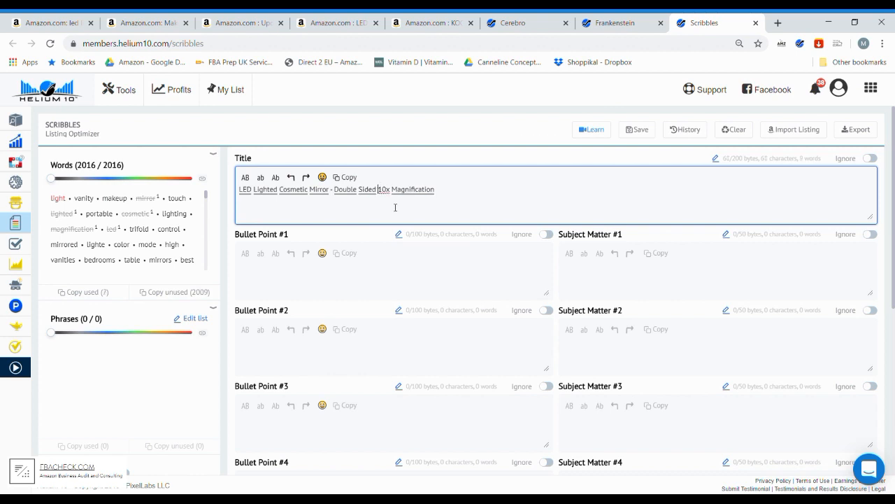
{"action": "type", "text": " 3x/10x Magnification - Di"}
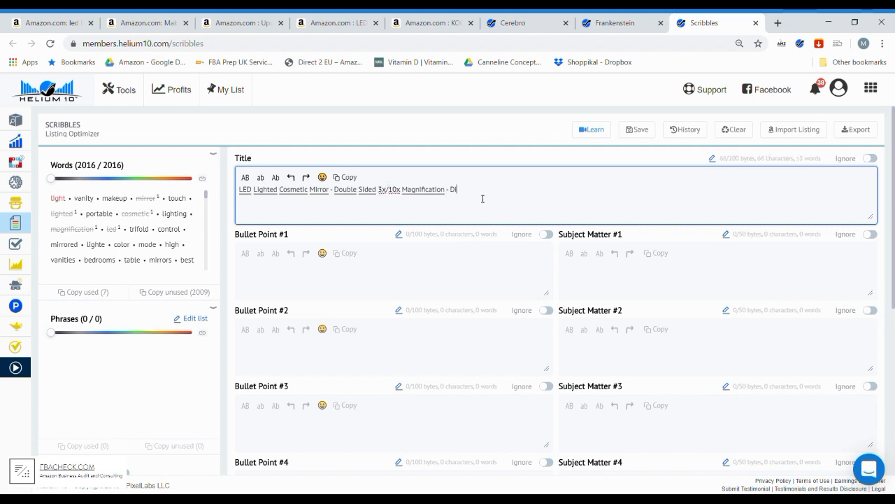
{"action": "type", "text": "mma"}
- Extend the Scribbles title with "- Dimmable Vanity" and insert "Makeup" before "Mirror"
{"action": "left_click", "coordinate": [483, 202]}
{"action": "type", "text": "Makeup"}
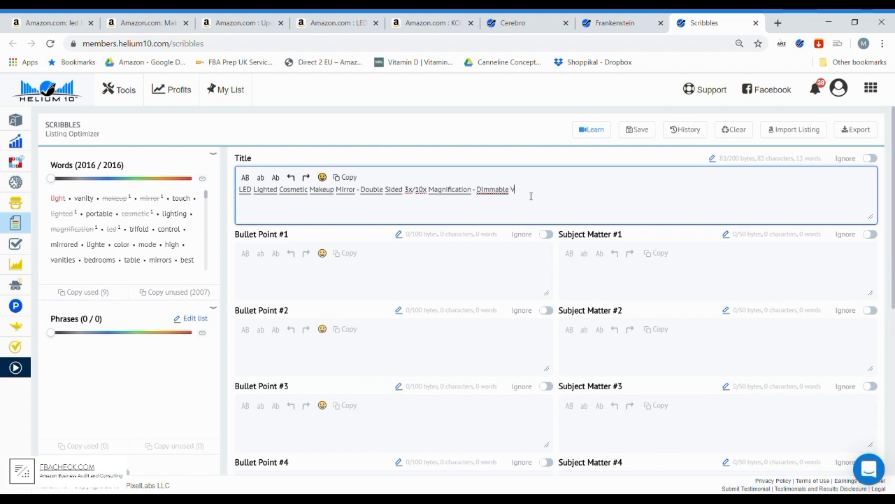
{"action": "type", "text": "ani"}
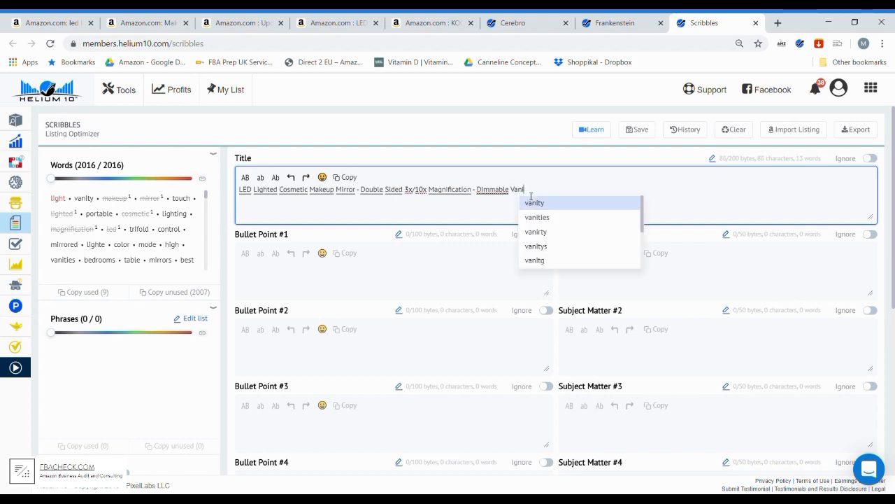
{"action": "type", "text": "ty"}
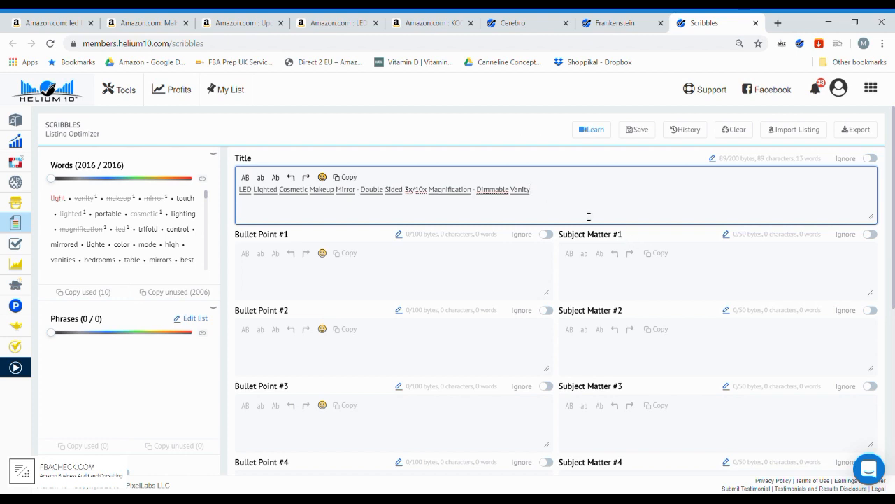
- Finish the listing title with "Lighting Control", correcting the spelling of "Lighting"
{"action": "type", "text": "Lighing"}
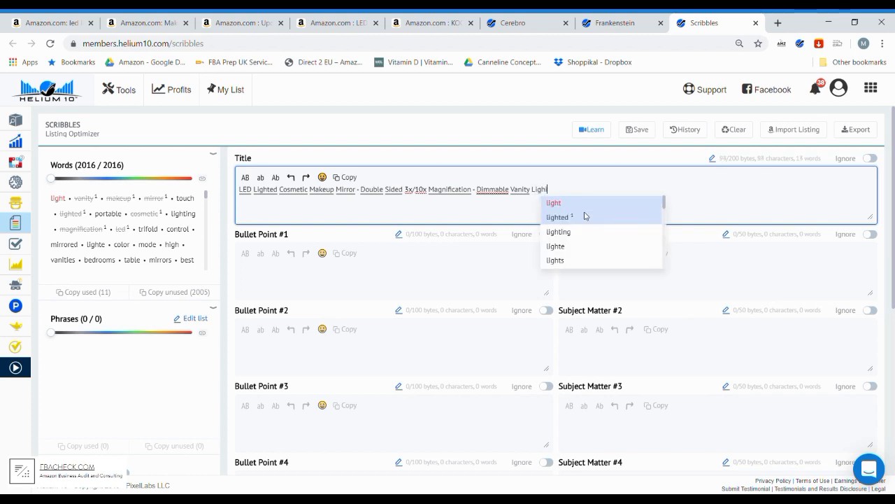
{"action": "key", "text": "BackSpace"}
{"action": "type", "text": "thing"}
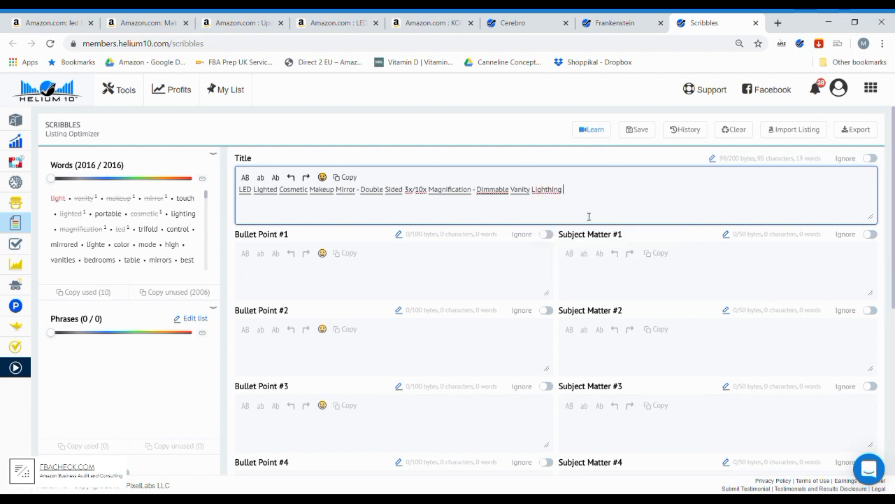
{"action": "key", "text": "BackSpace"}
{"action": "key", "text": "BackSpace"}
{"action": "key", "text": "BackSpace"}
{"action": "key", "text": "BackSpace"}
{"action": "type", "text": "ting Control"}
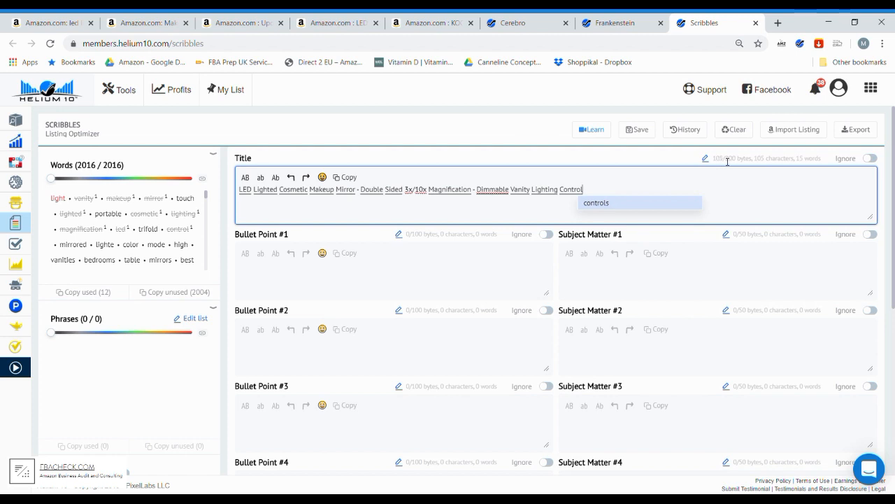
{"action": "left_click", "coordinate": [613, 279]}
{"action": "left_click", "coordinate": [603, 194]}
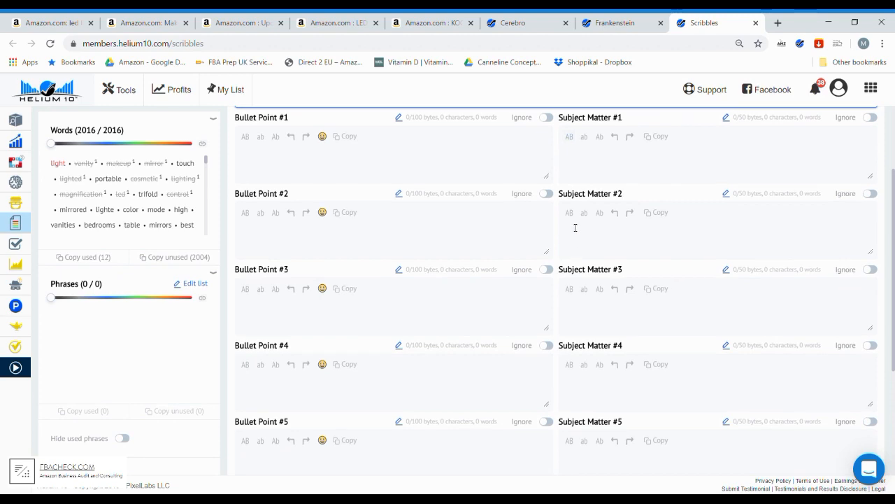
- Activate the Search Terms field of the listing
{"action": "scroll", "coordinate": [576, 231], "scroll_direction": "up", "scroll_amount": 2}
{"action": "scroll", "coordinate": [566, 217], "scroll_direction": "down", "scroll_amount": 5}
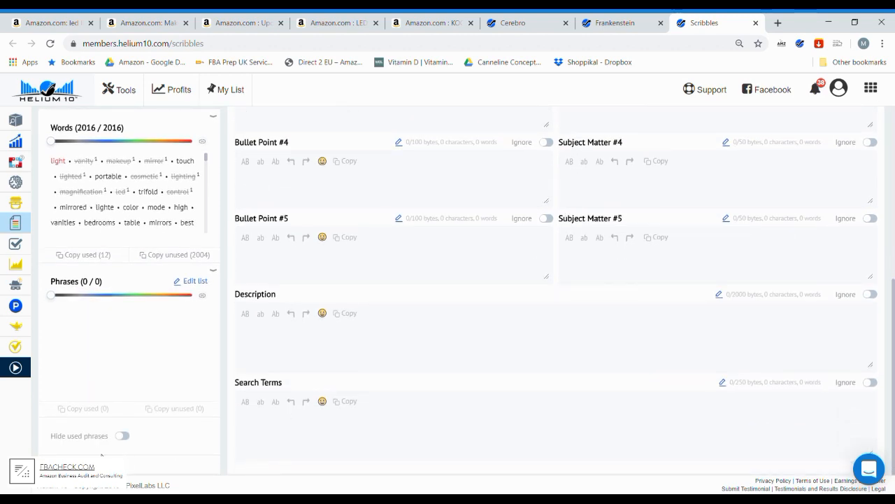
{"action": "left_click", "coordinate": [306, 440]}
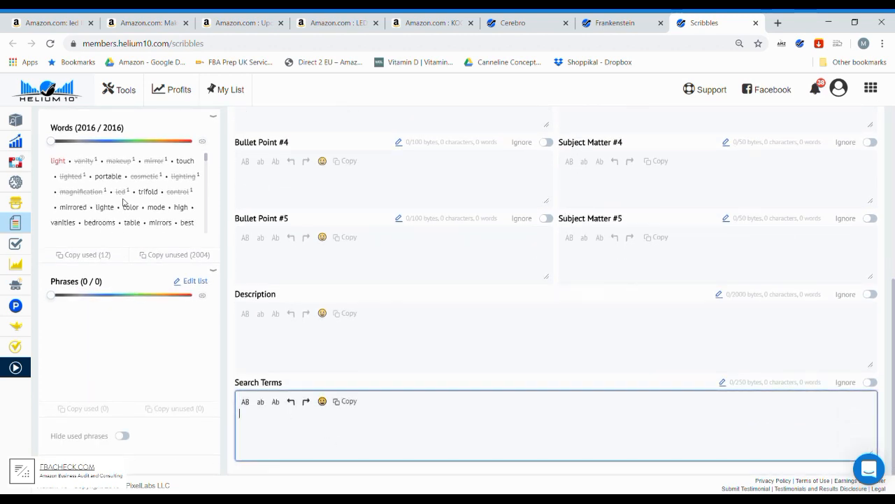
- Compare the listing title and the empty listing fields with the words list to find high-ranking words not yet used
{"action": "scroll", "coordinate": [130, 201], "scroll_direction": "up", "scroll_amount": 1}
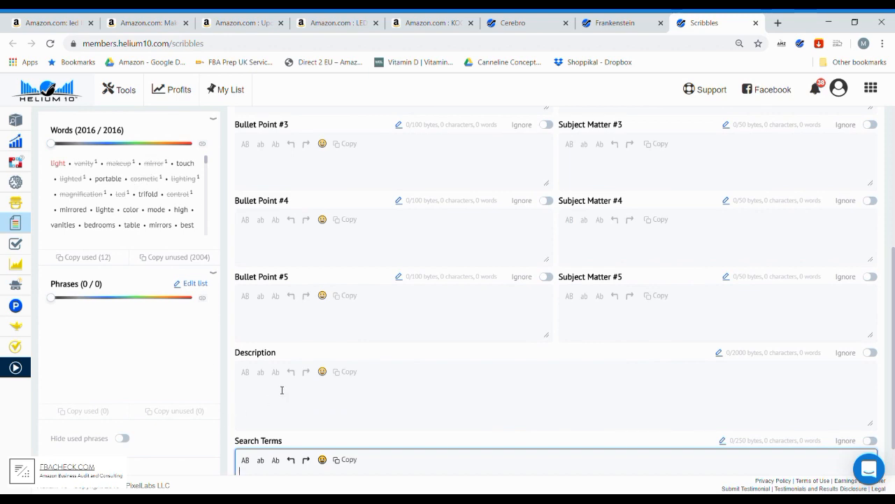
{"action": "scroll", "coordinate": [227, 252], "scroll_direction": "up", "scroll_amount": 3}
{"action": "scroll", "coordinate": [226, 252], "scroll_direction": "down", "scroll_amount": 4}
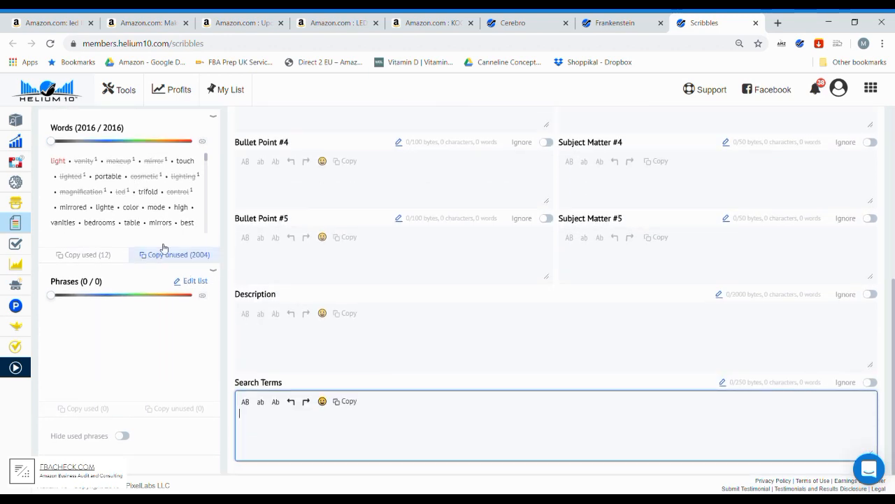
{"action": "scroll", "coordinate": [351, 346], "scroll_direction": "up", "scroll_amount": 1}
{"action": "scroll", "coordinate": [351, 346], "scroll_direction": "up", "scroll_amount": 5}
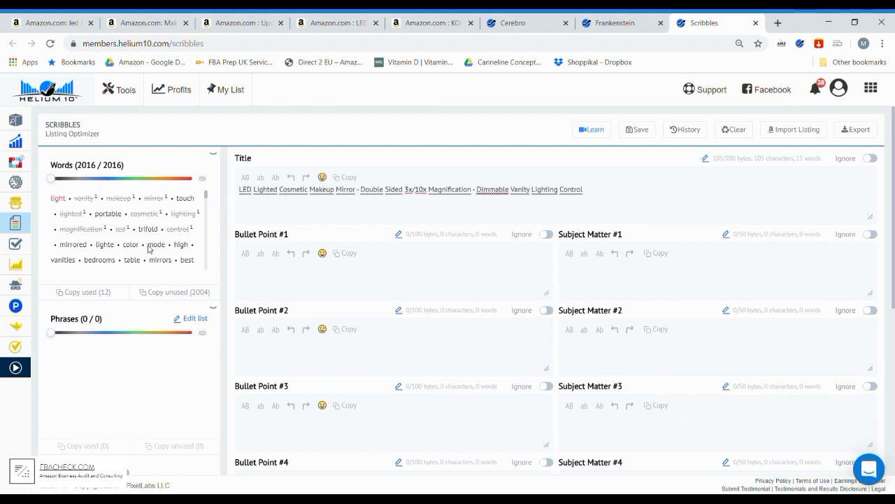
{"action": "scroll", "coordinate": [179, 238], "scroll_direction": "down", "scroll_amount": 2}
{"action": "scroll", "coordinate": [180, 238], "scroll_direction": "up", "scroll_amount": 2}
{"action": "scroll", "coordinate": [374, 334], "scroll_direction": "down", "scroll_amount": 3}
{"action": "scroll", "coordinate": [375, 334], "scroll_direction": "down", "scroll_amount": 1}
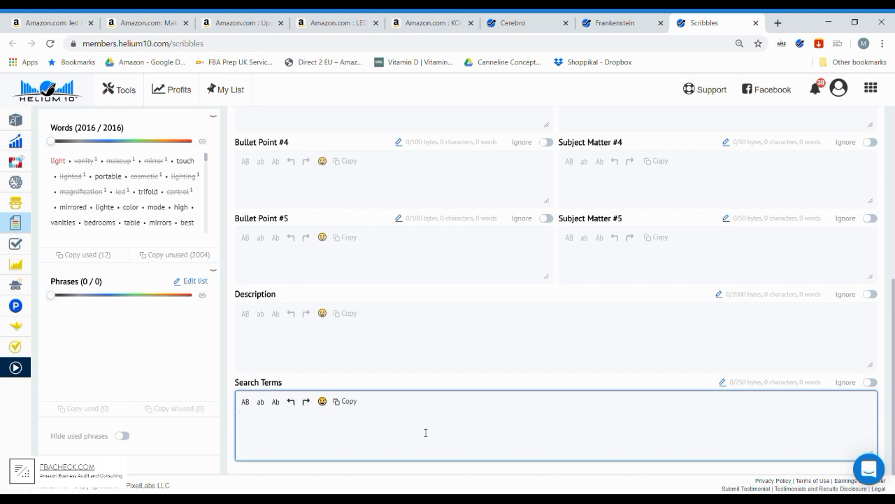
- Enter "touch portable trifold" in the Search Terms field
{"action": "type", "text": "tou"}
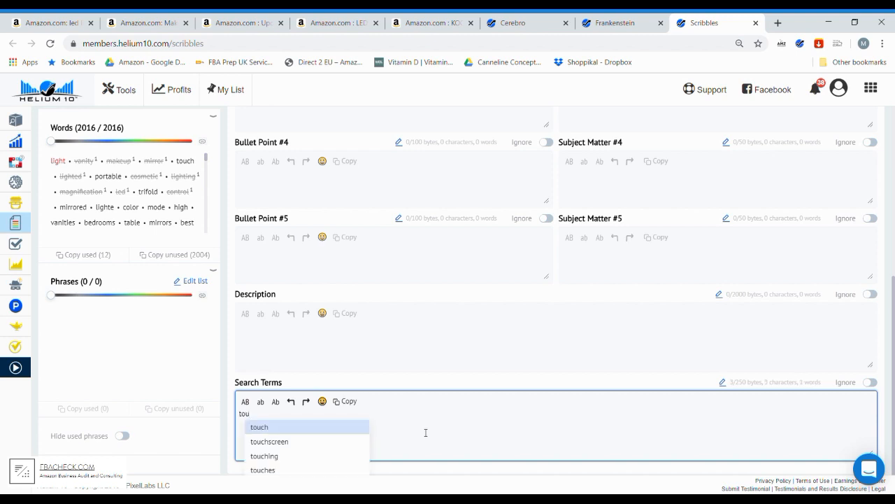
{"action": "type", "text": "ch "}
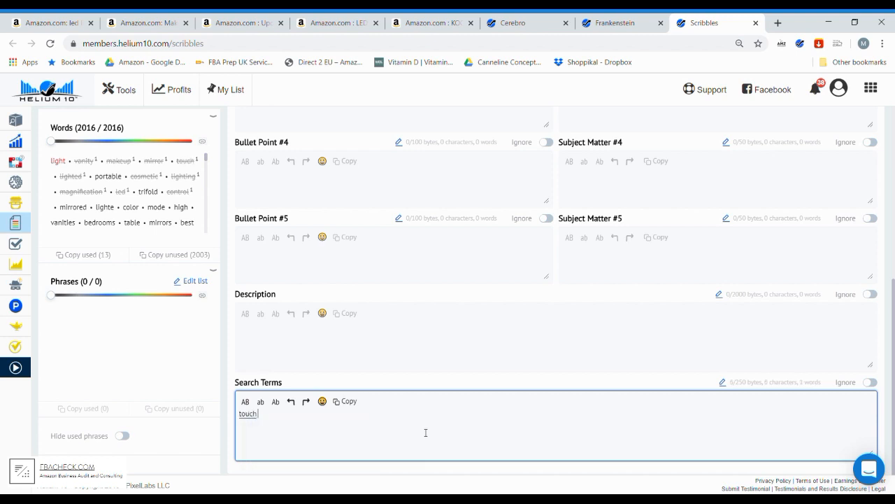
{"action": "type", "text": "portable"}
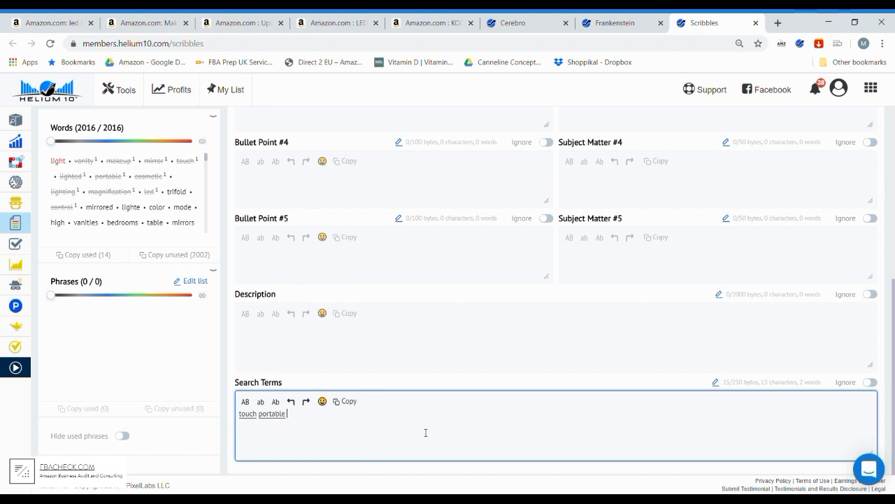
{"action": "type", "text": "tri"}
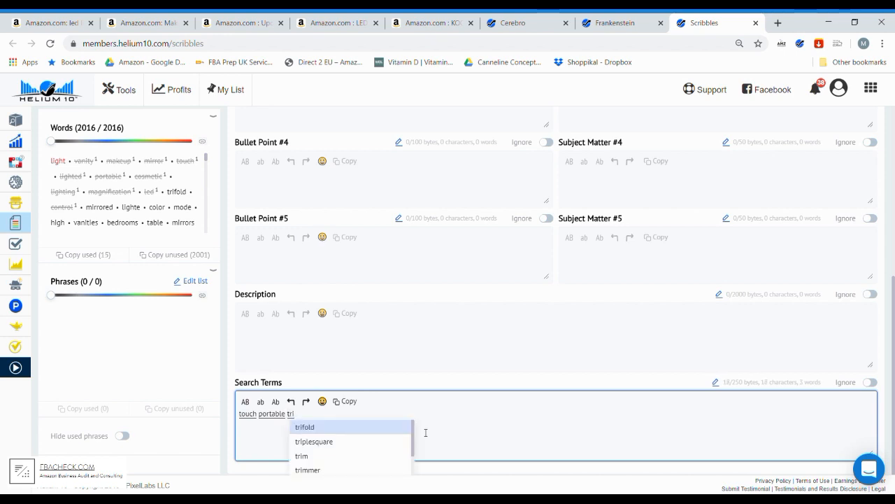
{"action": "key", "text": "Return"}
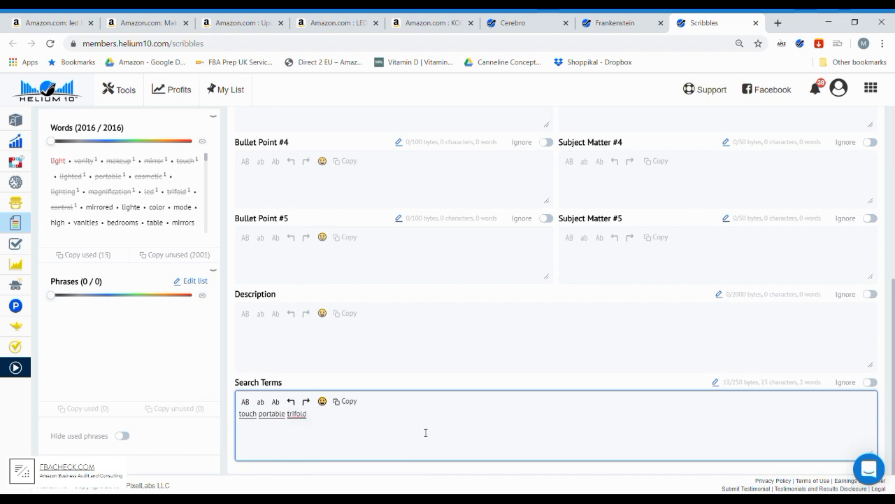
- Examine the KOOLORBS trifold mirror's Amazon listing and compare the Scribbles title with the remaining unused words
{"action": "left_click", "coordinate": [426, 22]}
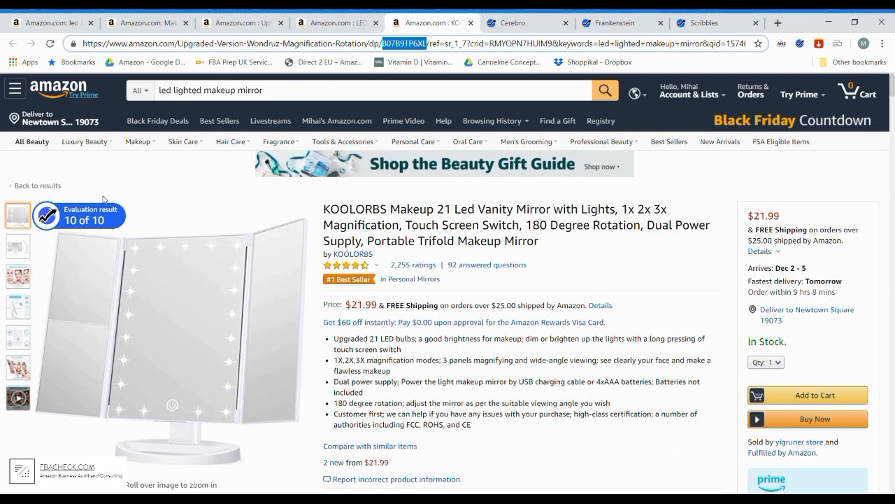
{"action": "left_click", "coordinate": [714, 23]}
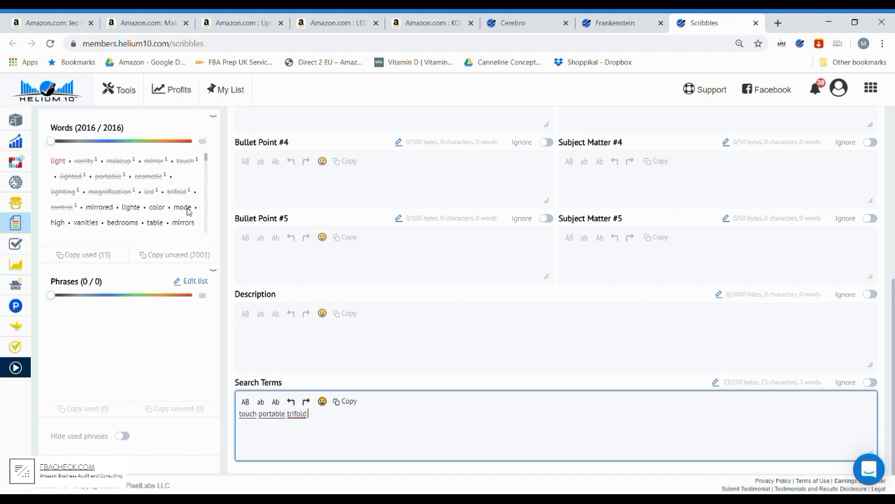
{"action": "scroll", "coordinate": [187, 212], "scroll_direction": "down", "scroll_amount": 1}
{"action": "scroll", "coordinate": [187, 212], "scroll_direction": "up", "scroll_amount": 1}
{"action": "scroll", "coordinate": [284, 391], "scroll_direction": "up", "scroll_amount": 3}
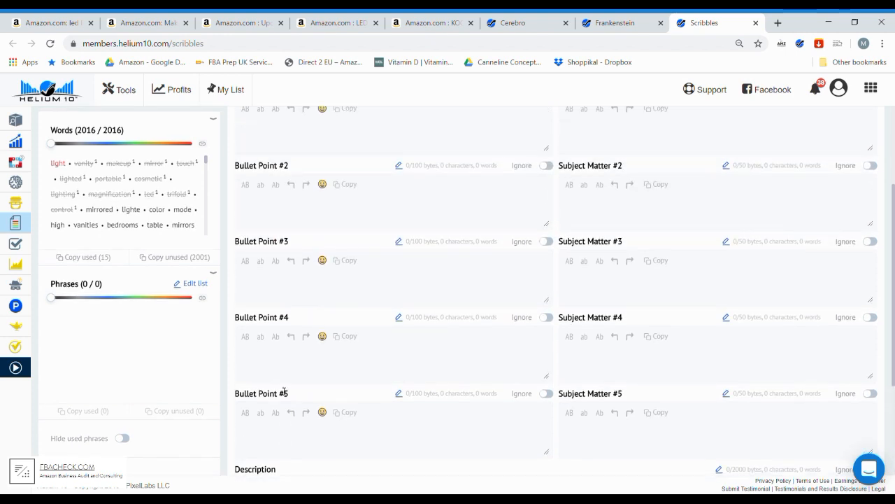
{"action": "scroll", "coordinate": [284, 392], "scroll_direction": "up", "scroll_amount": 3}
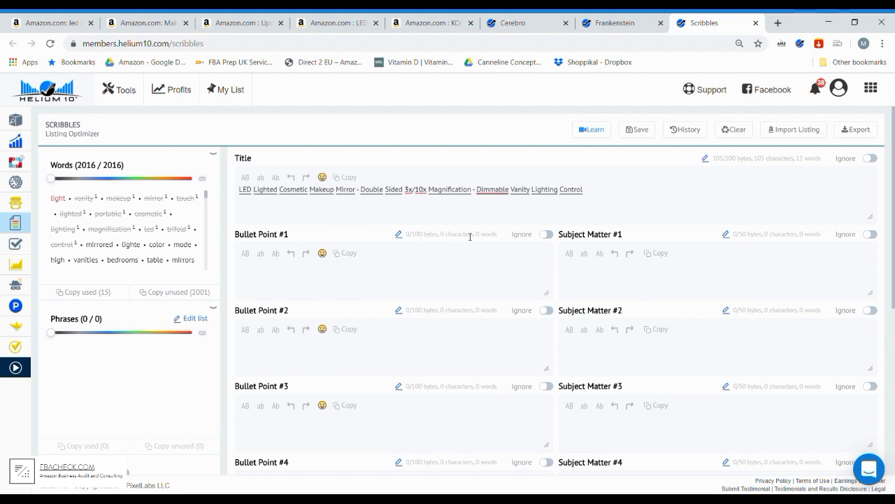
{"action": "scroll", "coordinate": [470, 237], "scroll_direction": "down", "scroll_amount": 1}
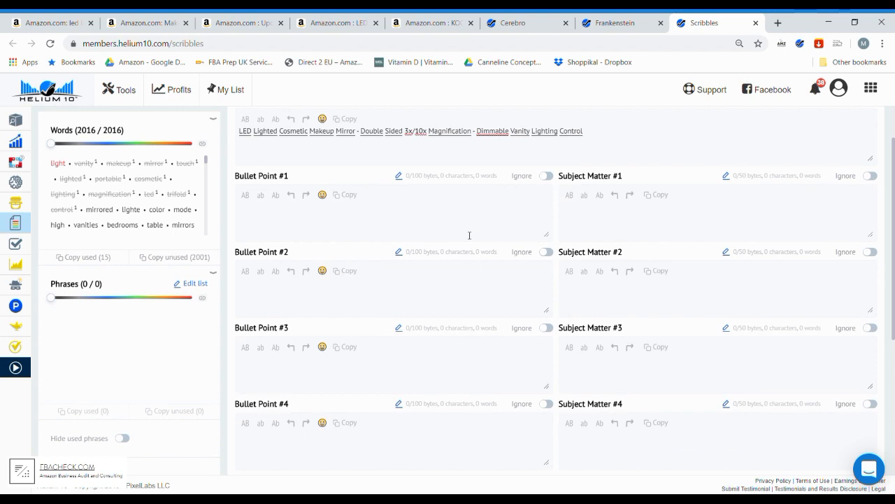
{"action": "scroll", "coordinate": [474, 235], "scroll_direction": "down", "scroll_amount": 4}
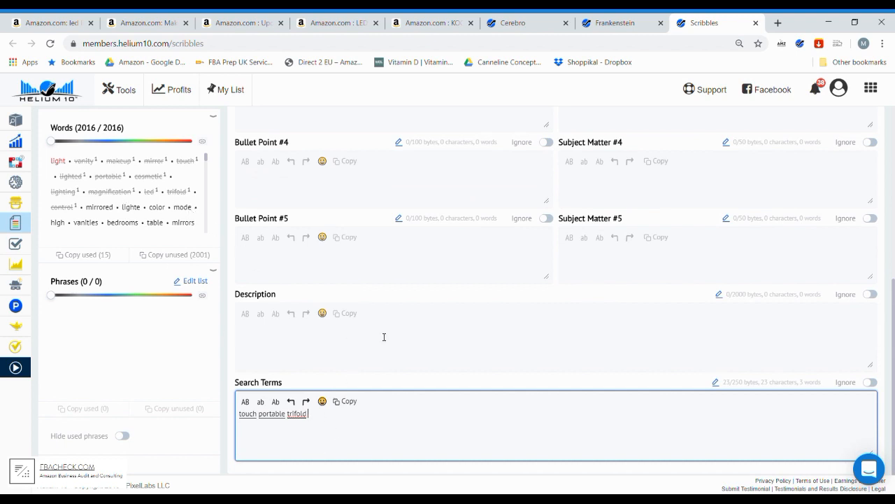
- Add "color mode high" to the search terms
{"action": "type", "text": "color"}
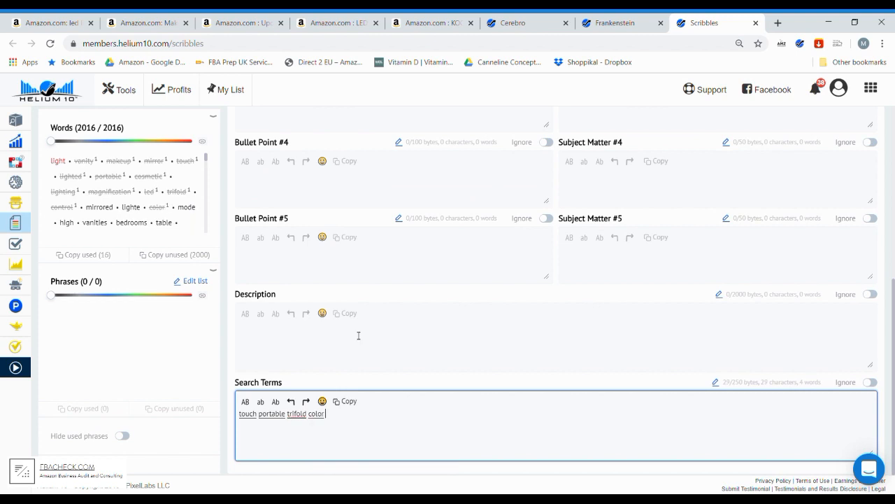
{"action": "scroll", "coordinate": [195, 208], "scroll_direction": "down", "scroll_amount": 2}
{"action": "scroll", "coordinate": [195, 206], "scroll_direction": "up", "scroll_amount": 2}
{"action": "type", "text": "model"}
{"action": "key", "text": "BackSpace"}
{"action": "type", "text": "high"}
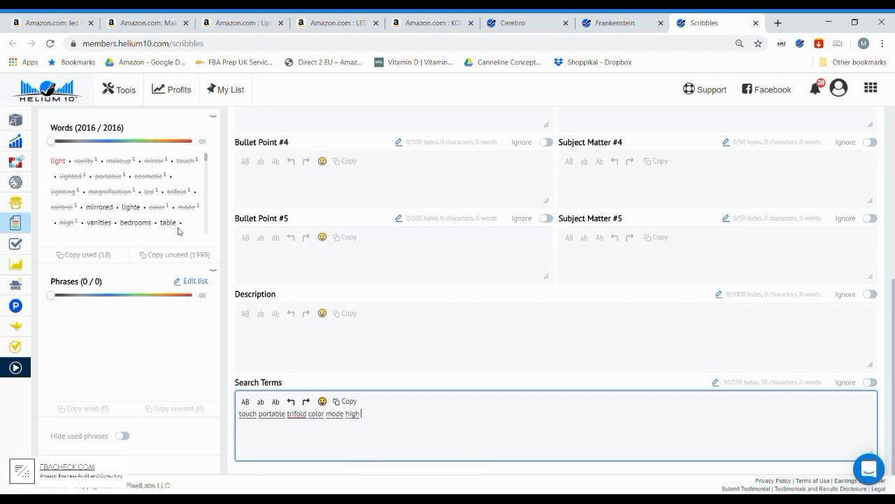
{"action": "type", "text": " bed"}
- Add "bedroom table tabletop" to the search terms, using the suggested keywords
{"action": "key", "text": "Down"}
{"action": "key", "text": "Return"}
{"action": "type", "text": "tab"}
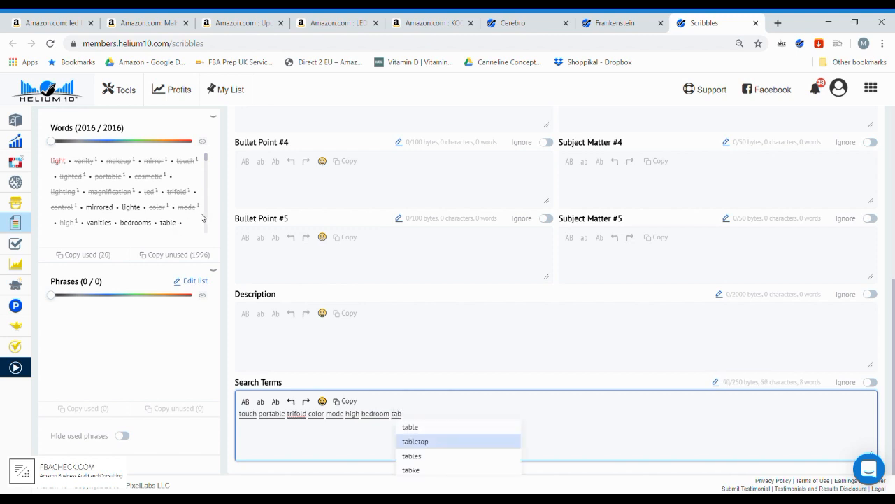
{"action": "key", "text": "Up"}
{"action": "key", "text": "Return"}
{"action": "type", "text": "ta"}
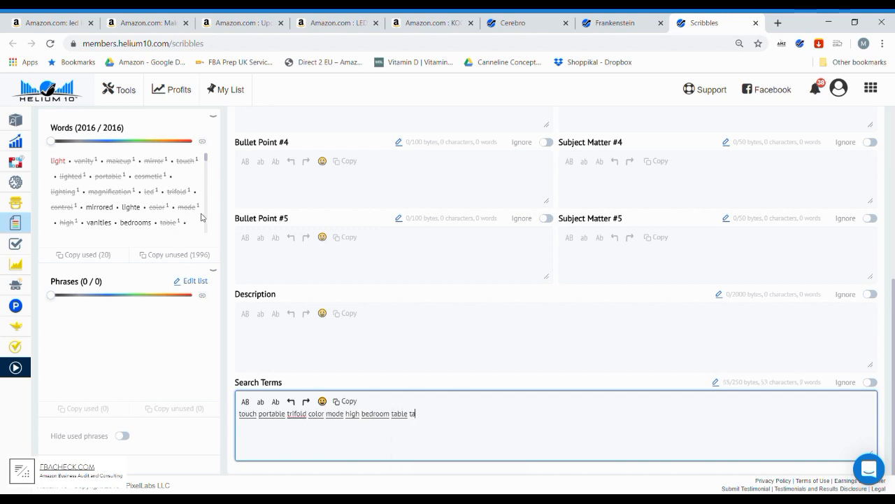
{"action": "type", "text": "bl"}
{"action": "key", "text": "Down"}
{"action": "key", "text": "Return"}
- Add "electric plug batteries" to the search terms, using unused words from the keyword list and its suggestions
{"action": "scroll", "coordinate": [132, 201], "scroll_direction": "down", "scroll_amount": 2}
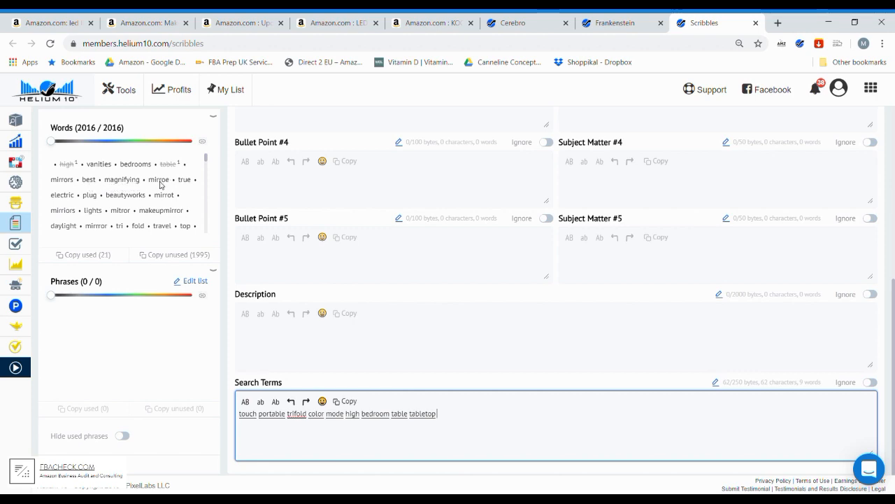
{"action": "scroll", "coordinate": [233, 203], "scroll_direction": "up", "scroll_amount": 5}
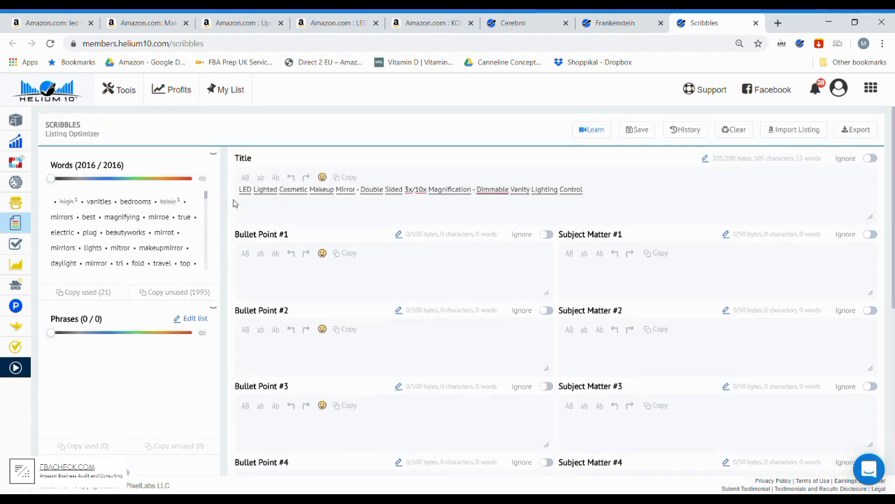
{"action": "scroll", "coordinate": [233, 202], "scroll_direction": "down", "scroll_amount": 5}
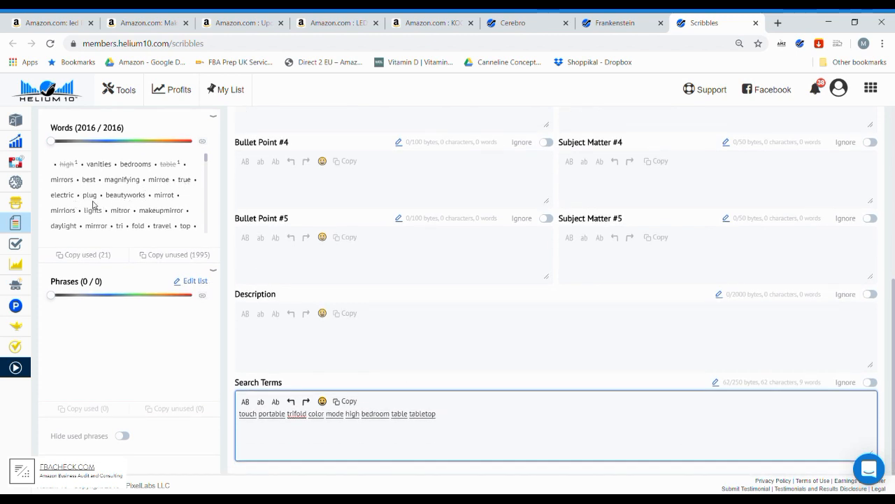
{"action": "type", "text": "elec"}
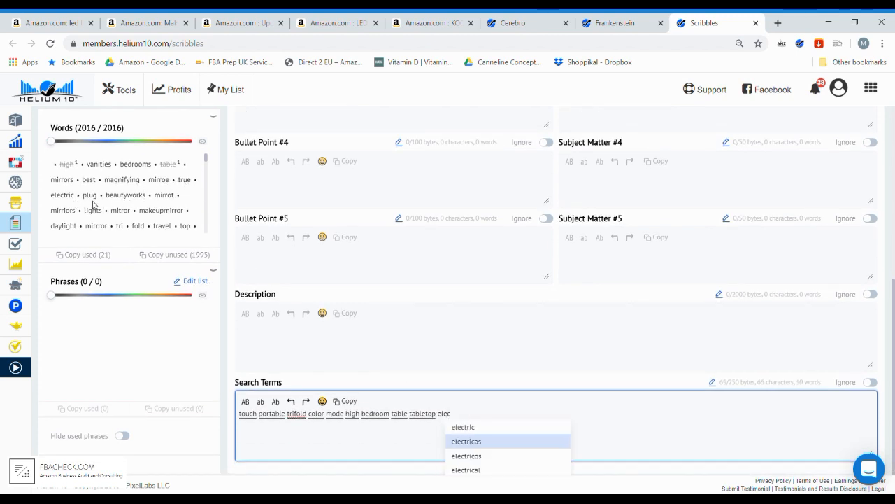
{"action": "key", "text": "Return"}
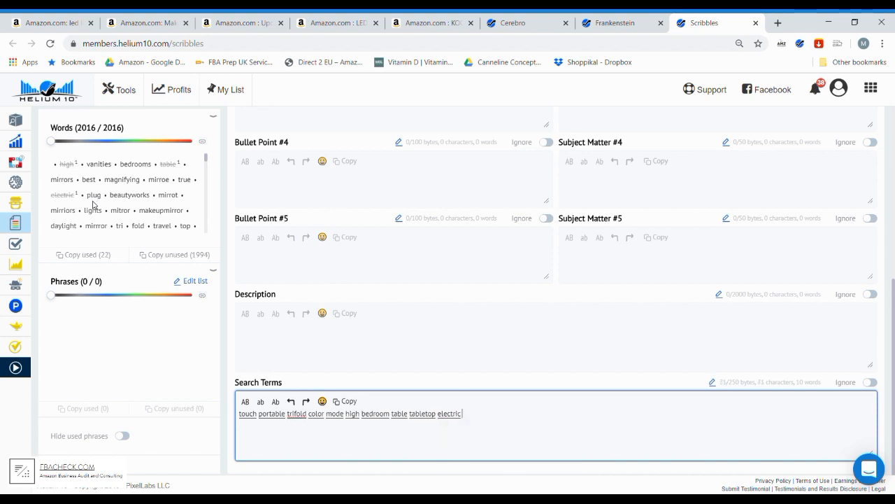
{"action": "type", "text": "plu"}
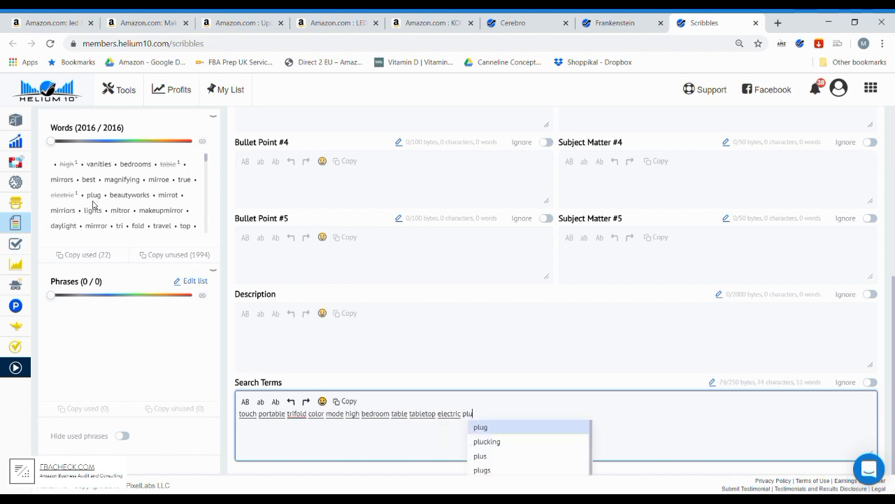
{"action": "key", "text": "Return"}
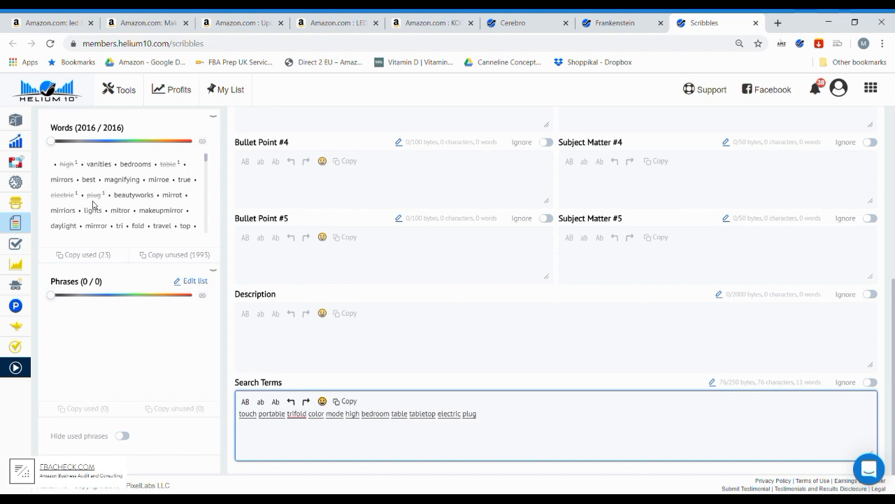
{"action": "type", "text": "batt"}
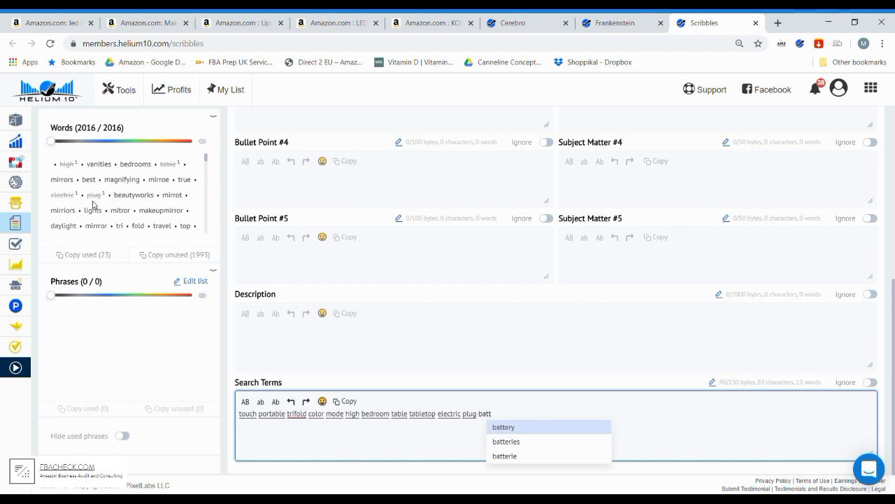
{"action": "key", "text": "Down"}
{"action": "key", "text": "Return"}
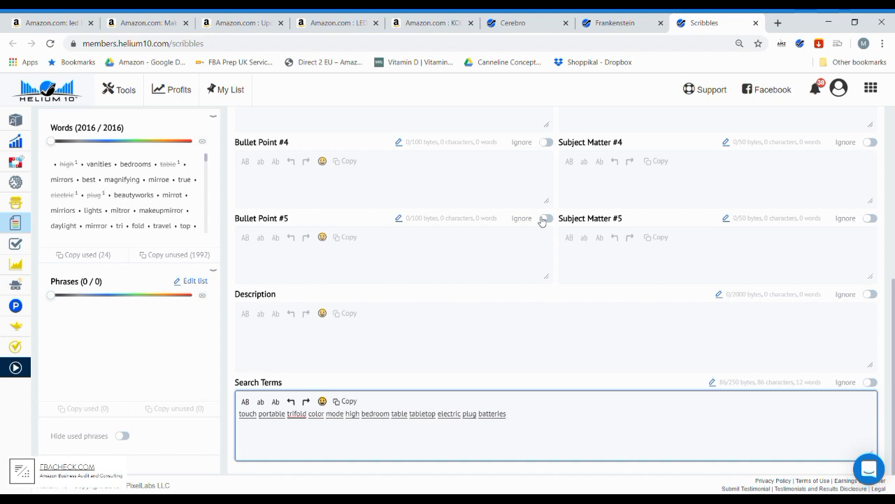
- Enter the suggested keyword "beautyworks" in the Subject Matter #5 field
{"action": "left_click", "coordinate": [597, 261]}
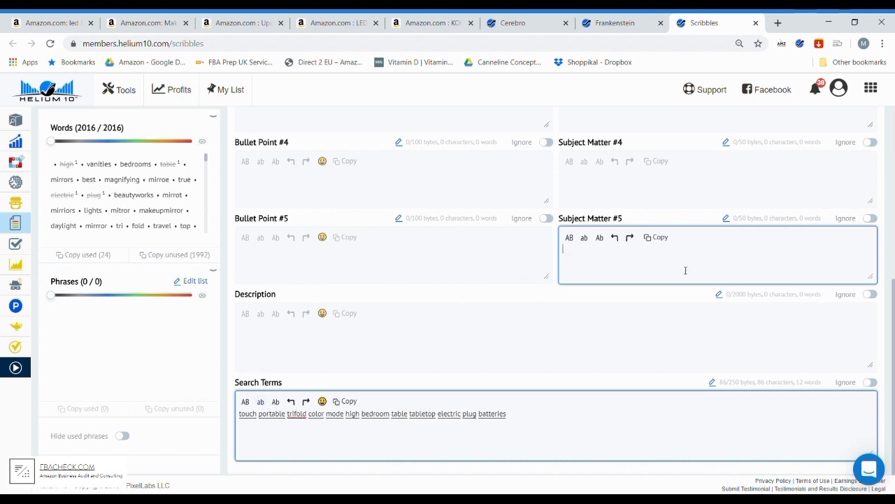
{"action": "type", "text": "beau"}
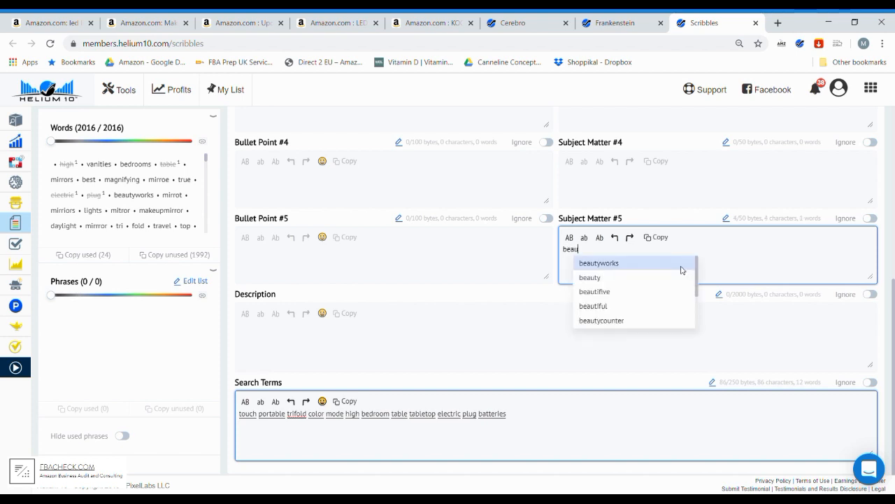
{"action": "left_click", "coordinate": [682, 268]}
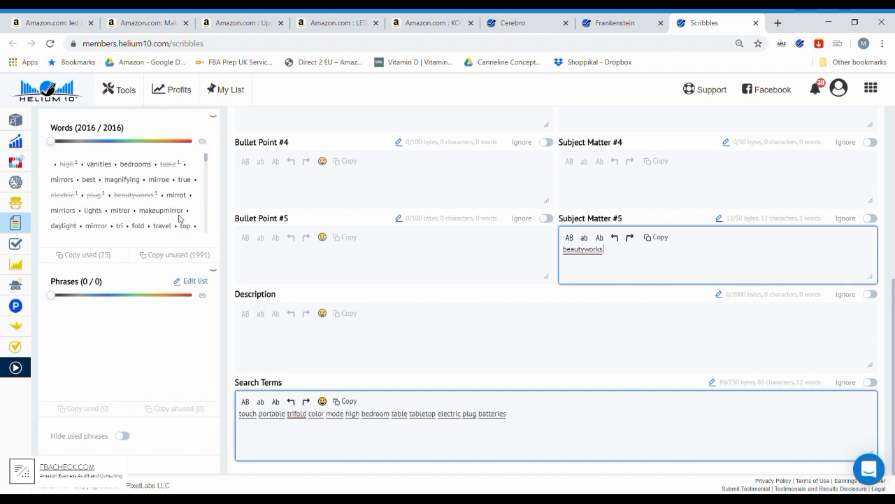
- Add the unused keywords "daylight travel top" at the end of the search terms
{"action": "scroll", "coordinate": [180, 211], "scroll_direction": "down", "scroll_amount": 2}
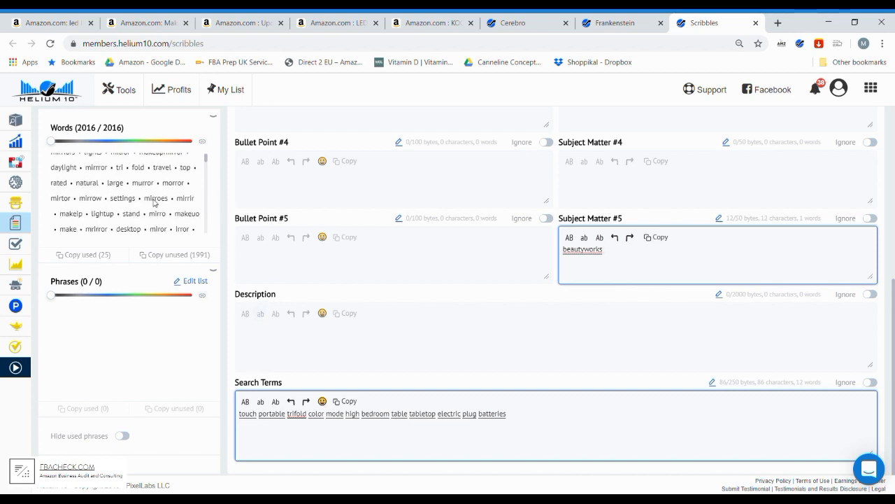
{"action": "left_click", "coordinate": [525, 421]}
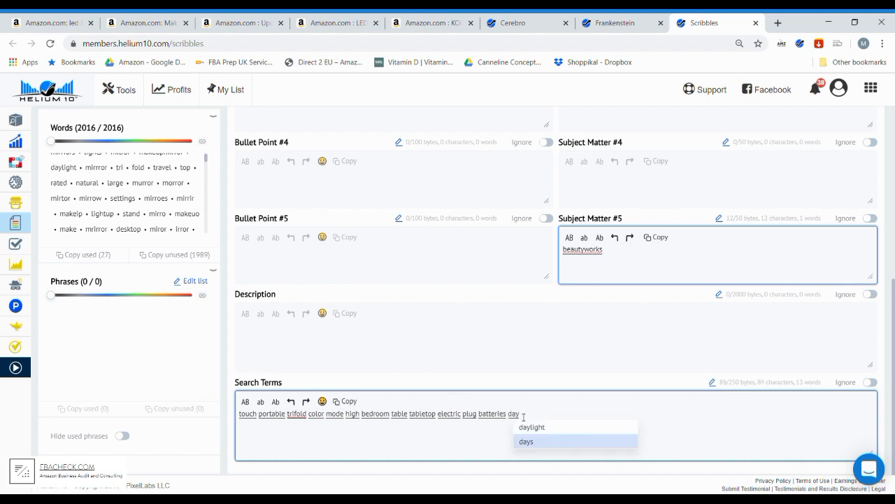
{"action": "key", "text": "Up"}
{"action": "key", "text": "Return"}
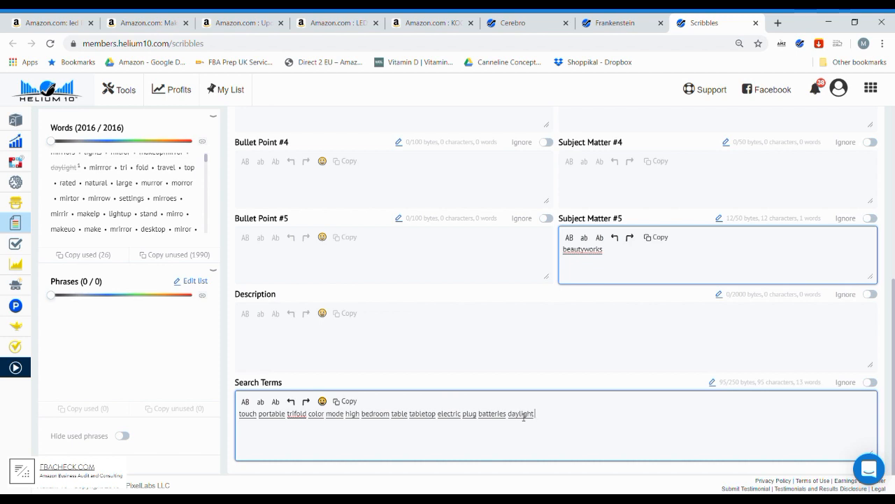
{"action": "type", "text": "tra"}
{"action": "key", "text": "Return"}
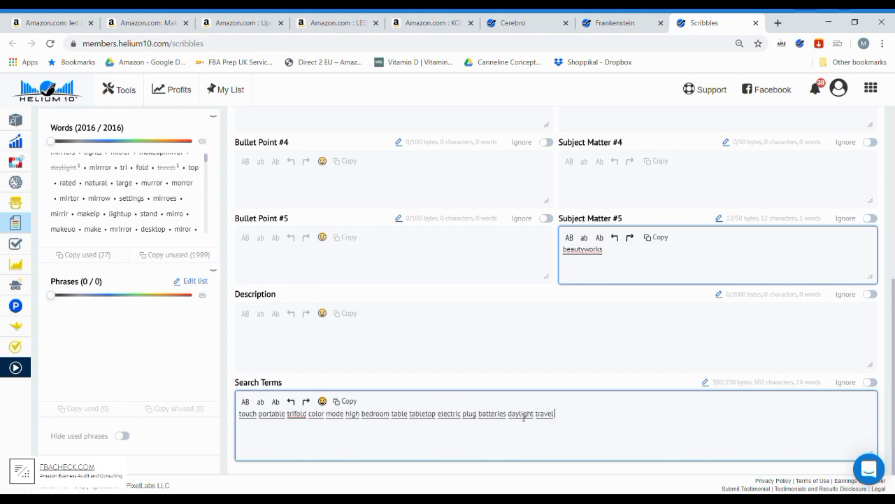
{"action": "type", "text": "top"}
{"action": "key", "text": "Return"}
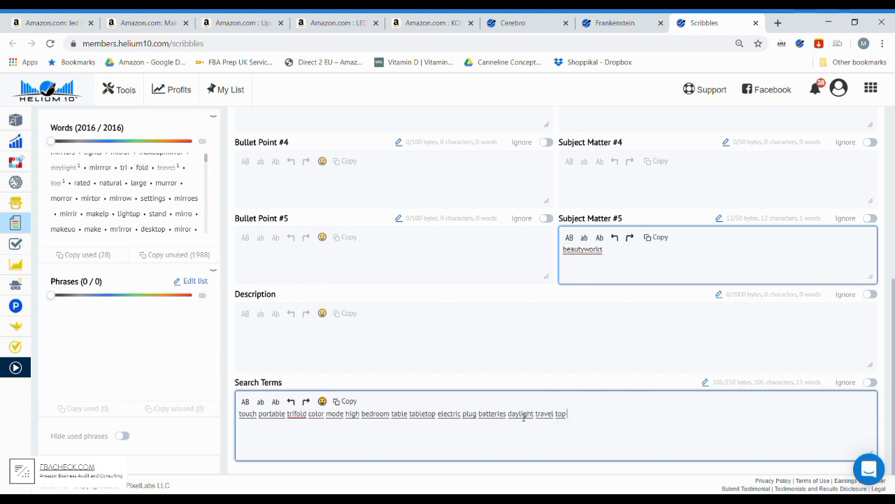
- Add "natural large small" to the search terms, using the suggested keywords
{"action": "type", "text": "nta"}
{"action": "key", "text": "BackSpace"}
{"action": "key", "text": "BackSpace"}
{"action": "type", "text": "at"}
{"action": "key", "text": "Return"}
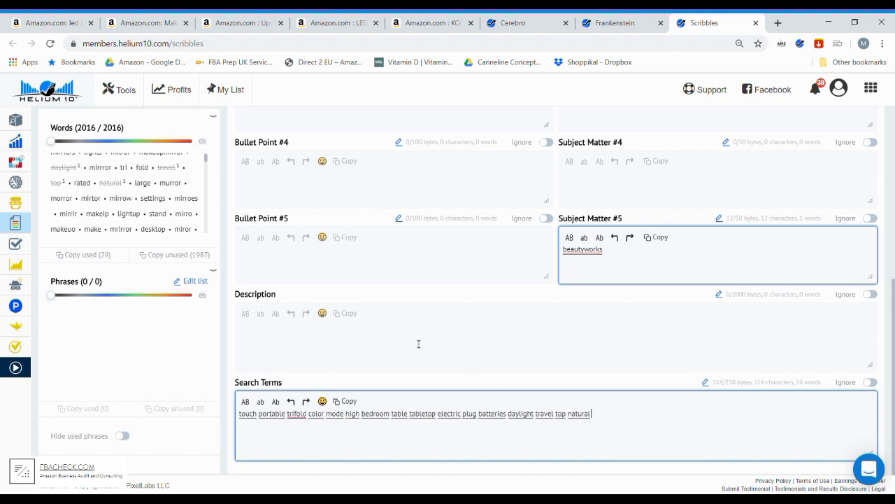
{"action": "type", "text": "lar"}
{"action": "key", "text": "Return"}
{"action": "type", "text": "sma"}
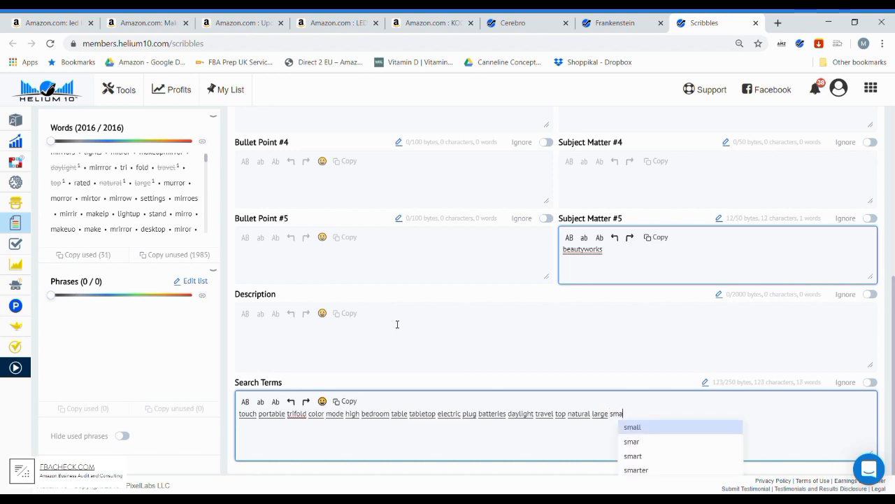
{"action": "key", "text": "Return"}
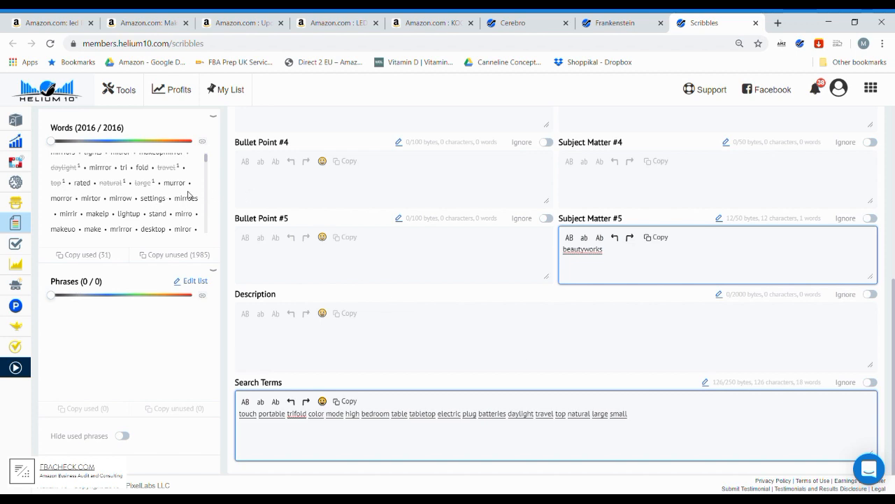
- Add "stand lamp desk desktop" to the end of the search terms
{"action": "scroll", "coordinate": [188, 198], "scroll_direction": "down", "scroll_amount": 2}
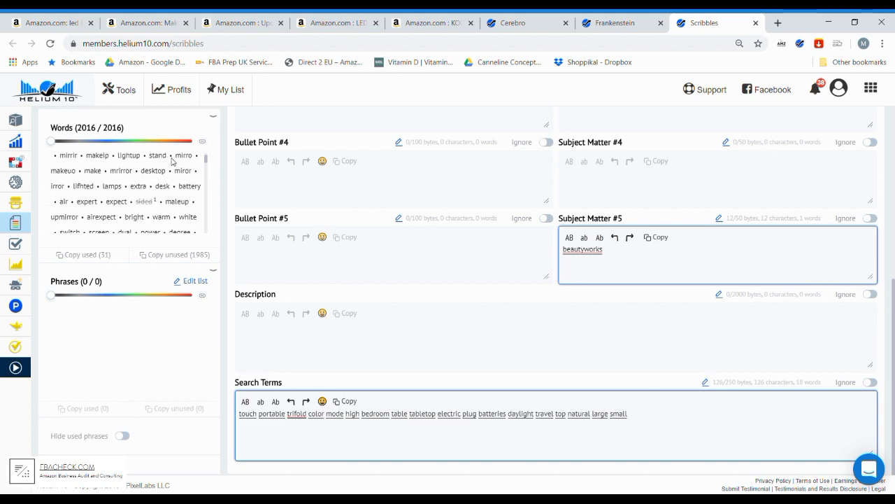
{"action": "type", "text": "stand"}
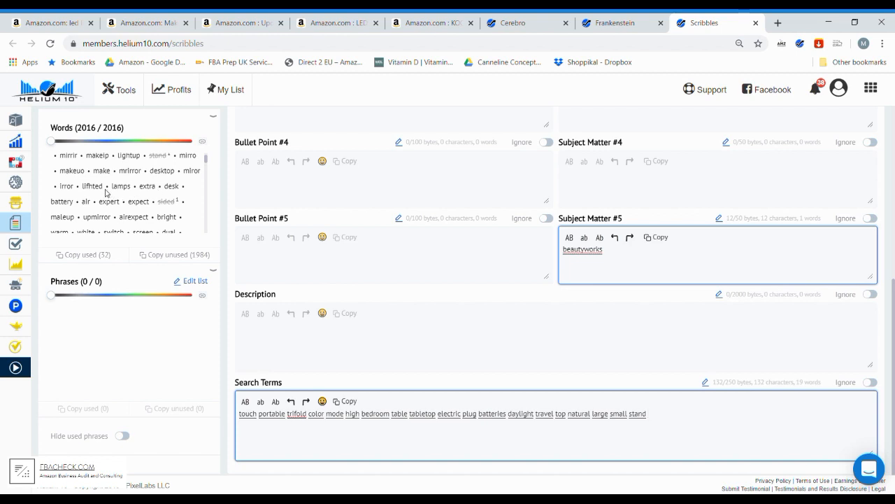
{"action": "type", "text": "lam"}
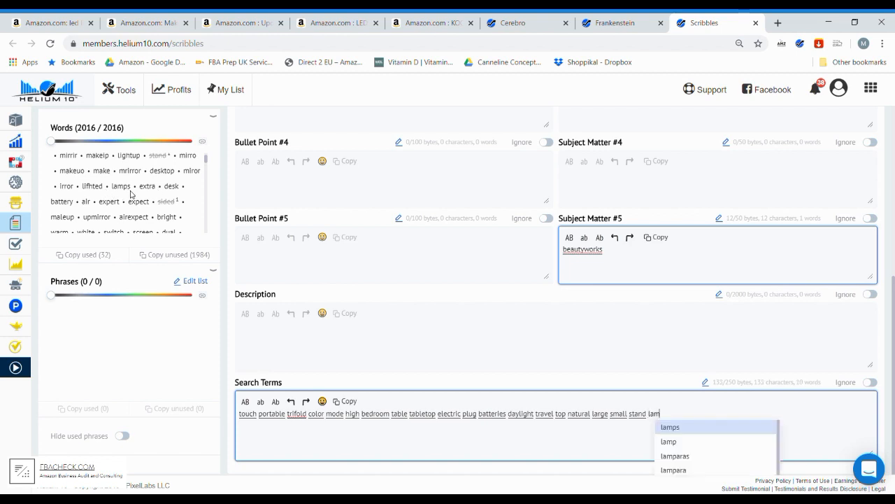
{"action": "type", "text": "p"}
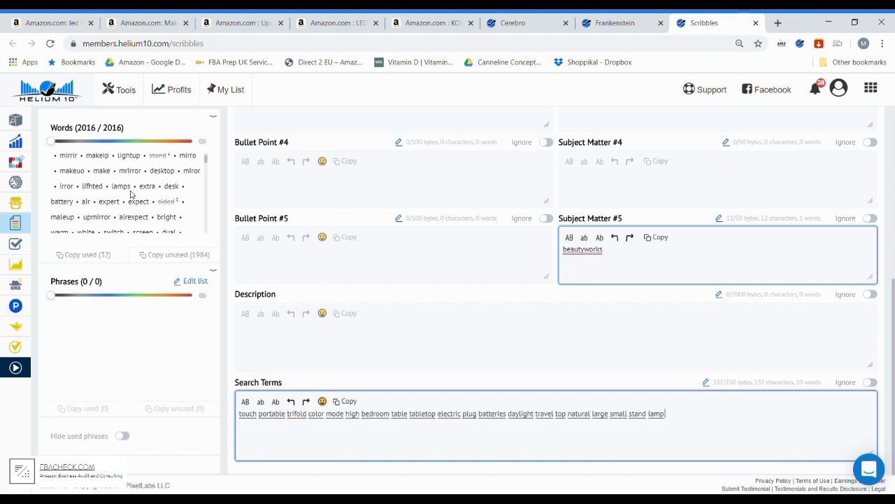
{"action": "type", "text": " des"}
{"action": "key", "text": "Return"}
{"action": "type", "text": "desk"}
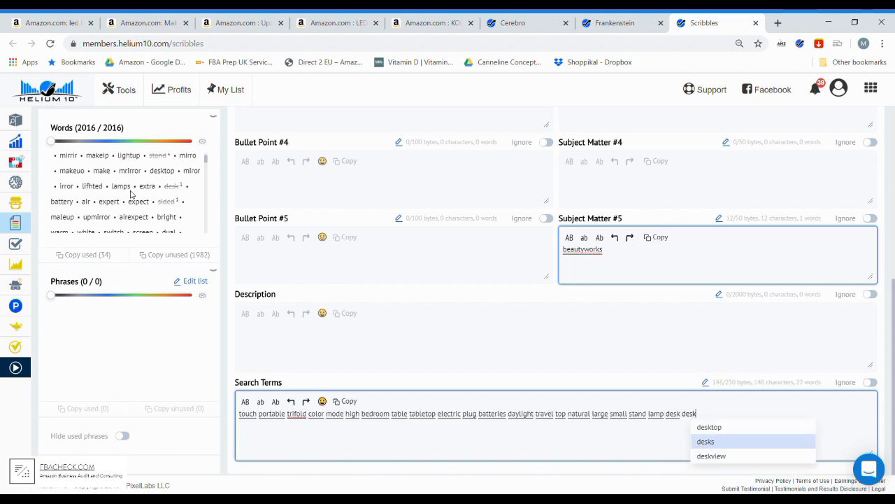
{"action": "key", "text": "Up"}
{"action": "key", "text": "Return"}
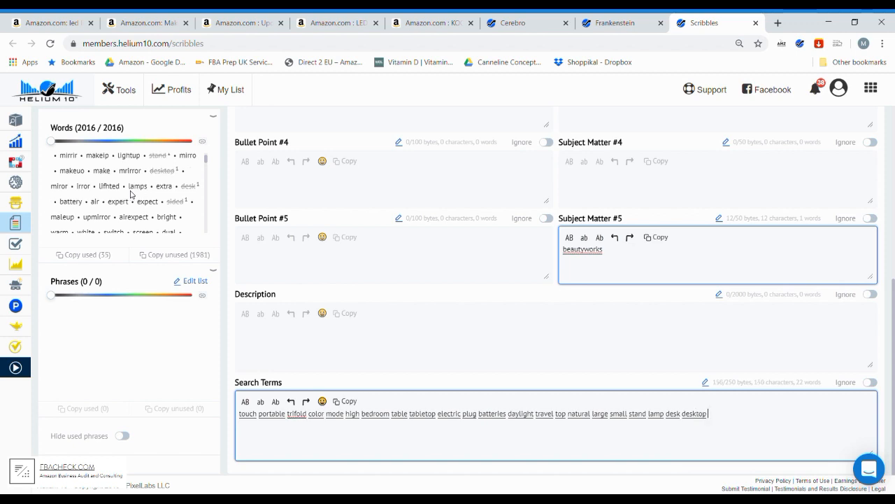
- Add the unused keywords "bright warm white" to the end of the search terms
{"action": "scroll", "coordinate": [135, 195], "scroll_direction": "down", "scroll_amount": 2}
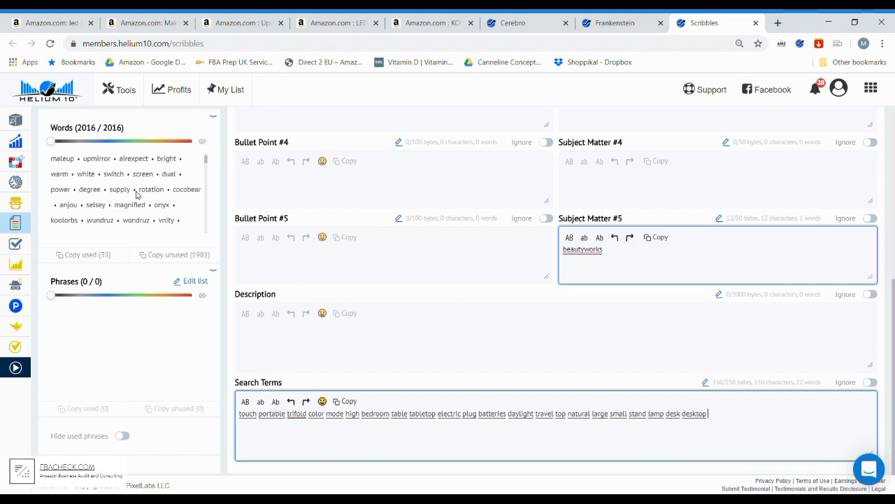
{"action": "scroll", "coordinate": [137, 195], "scroll_direction": "up", "scroll_amount": 2}
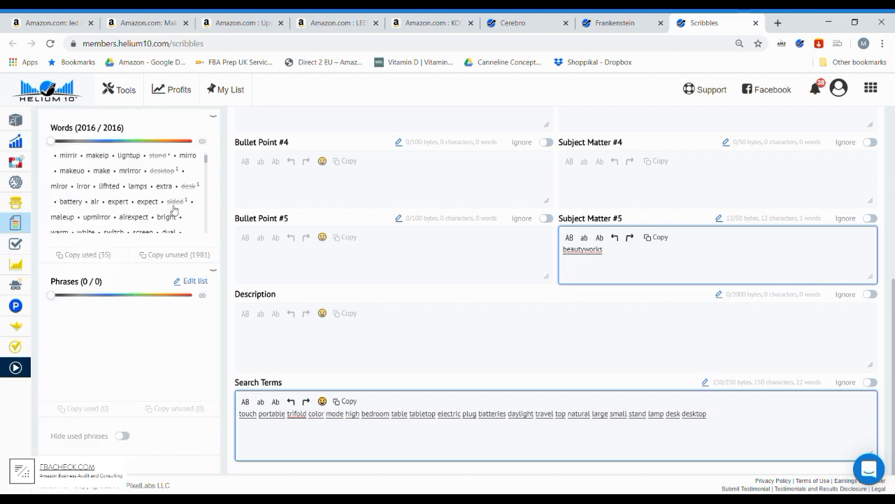
{"action": "scroll", "coordinate": [174, 209], "scroll_direction": "down", "scroll_amount": 2}
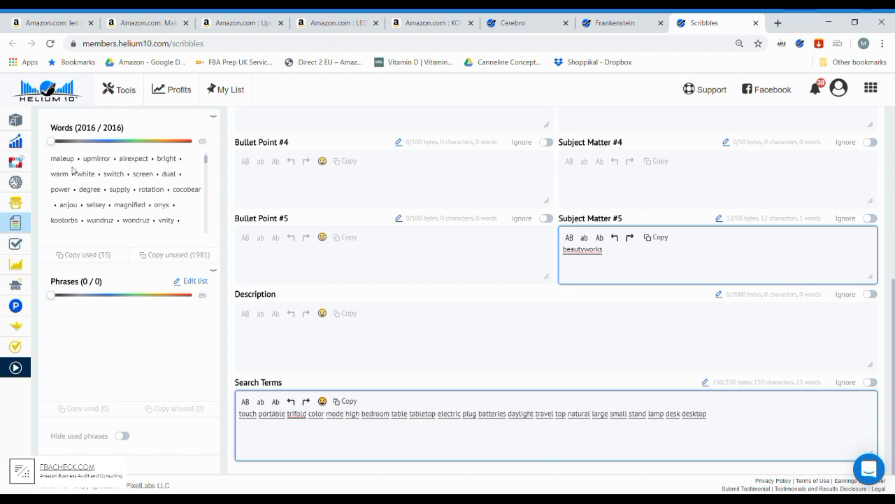
{"action": "type", "text": "bri"}
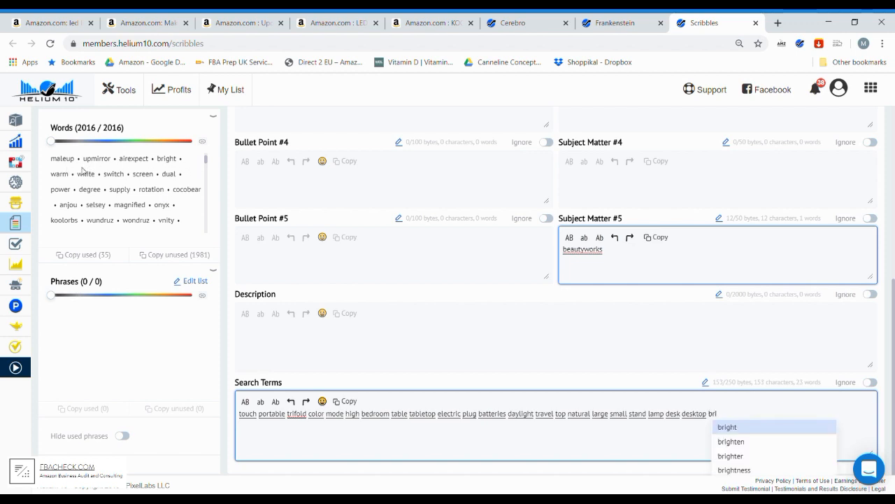
{"action": "key", "text": "Return"}
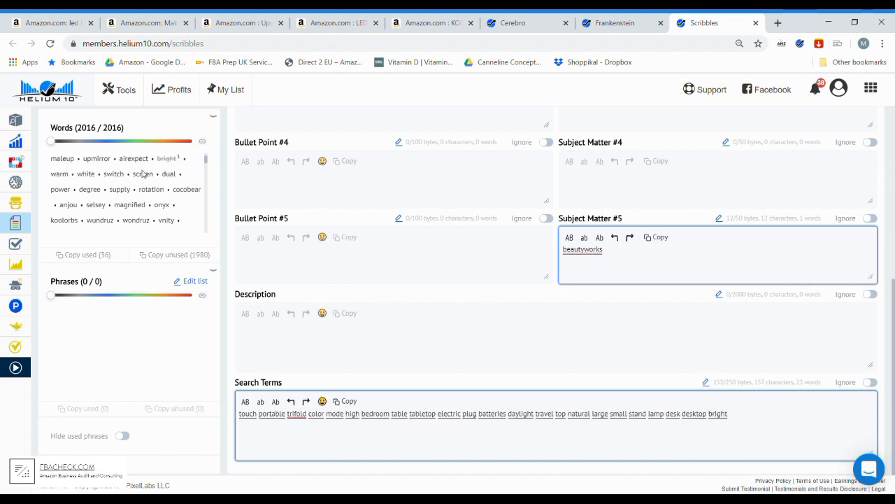
{"action": "type", "text": "war"}
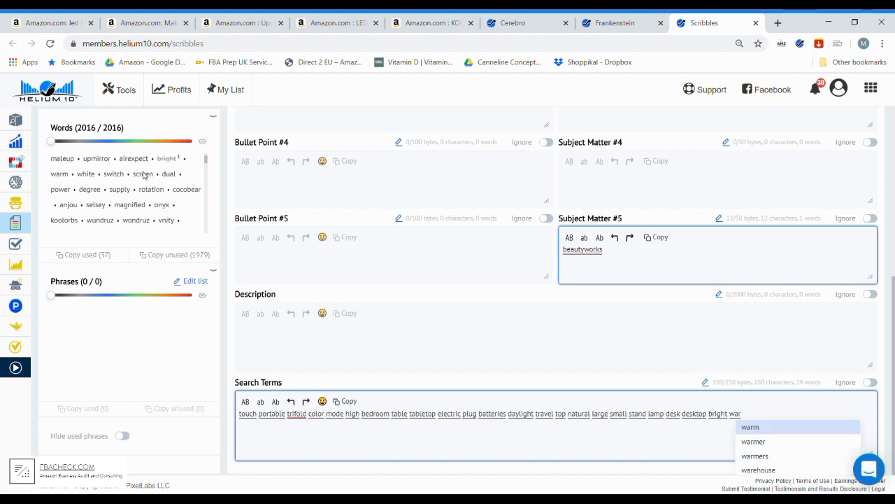
{"action": "key", "text": "Return"}
{"action": "type", "text": "whit"}
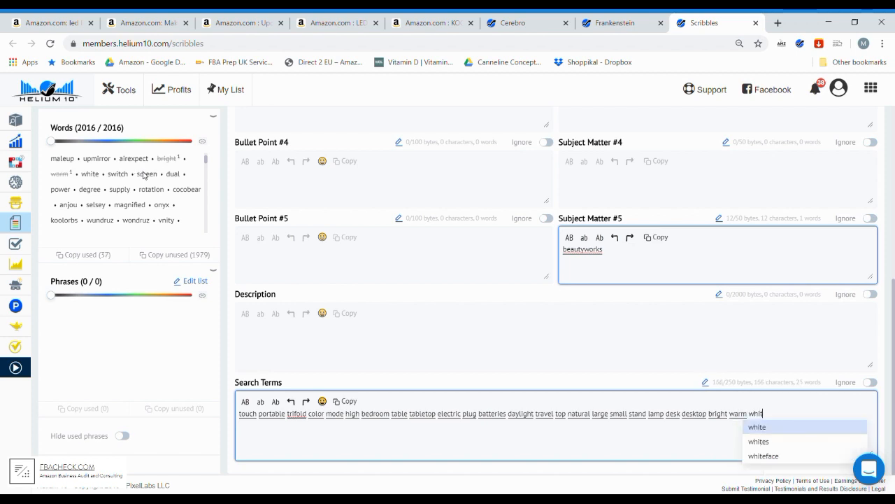
{"action": "key", "text": "Return"}
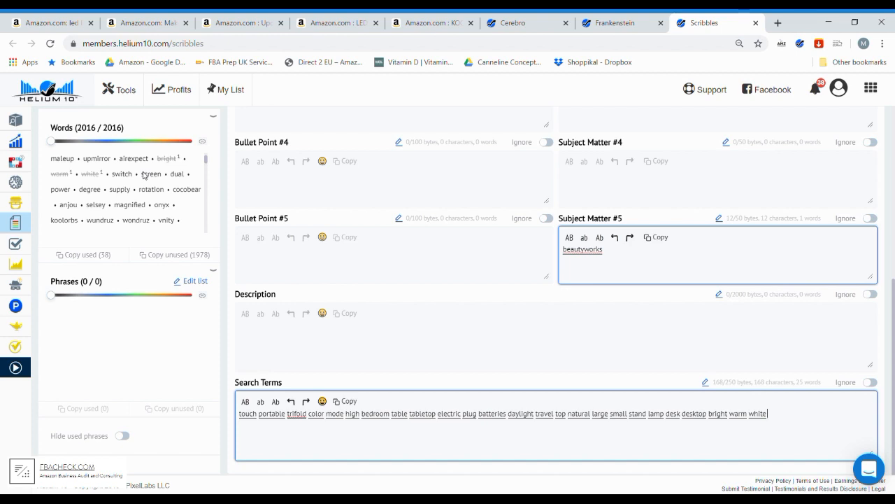
{"action": "type", "text": "col"}
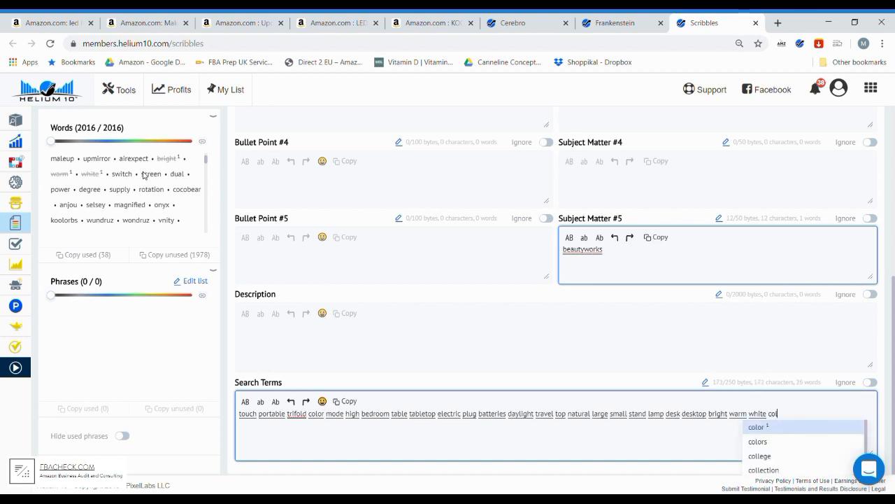
{"action": "key", "text": "Escape"}
{"action": "key", "text": "BackSpace"}
{"action": "key", "text": "BackSpace"}
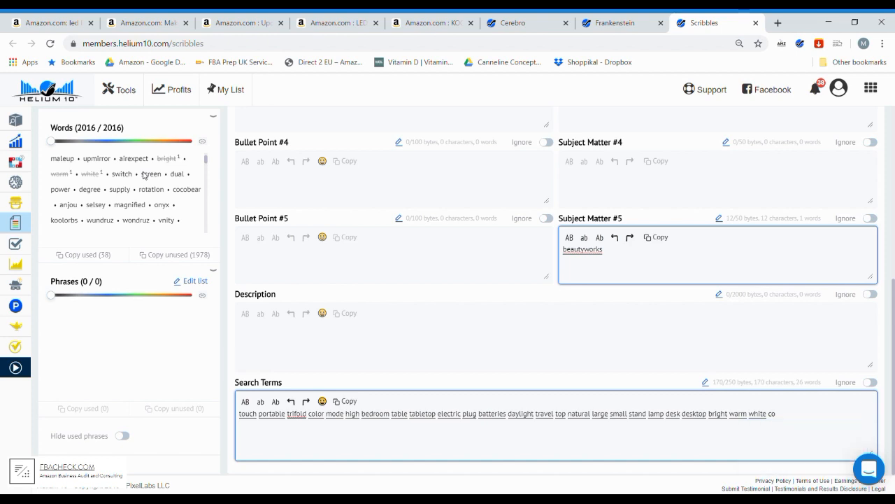
{"action": "key", "text": "BackSpace"}
- Extend the search terms with the suggested keywords "switch screen dual power"
{"action": "type", "text": "swi"}
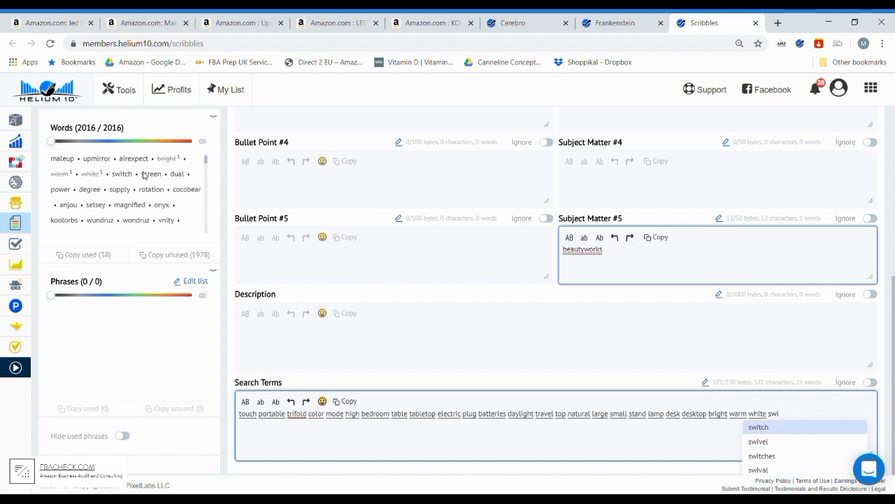
{"action": "key", "text": "Return"}
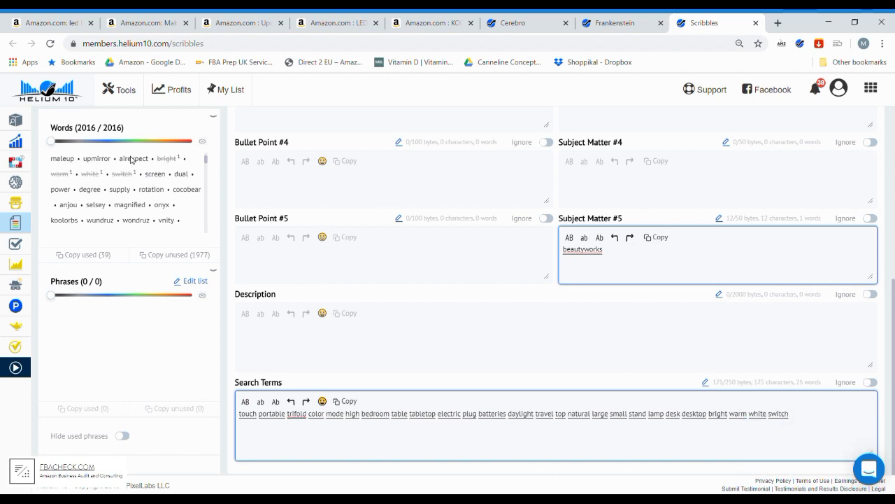
{"action": "type", "text": "scre"}
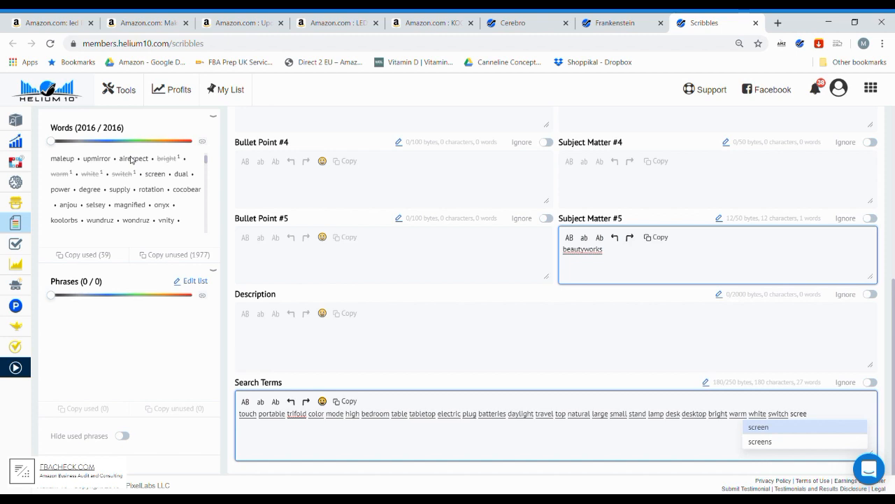
{"action": "key", "text": "Return"}
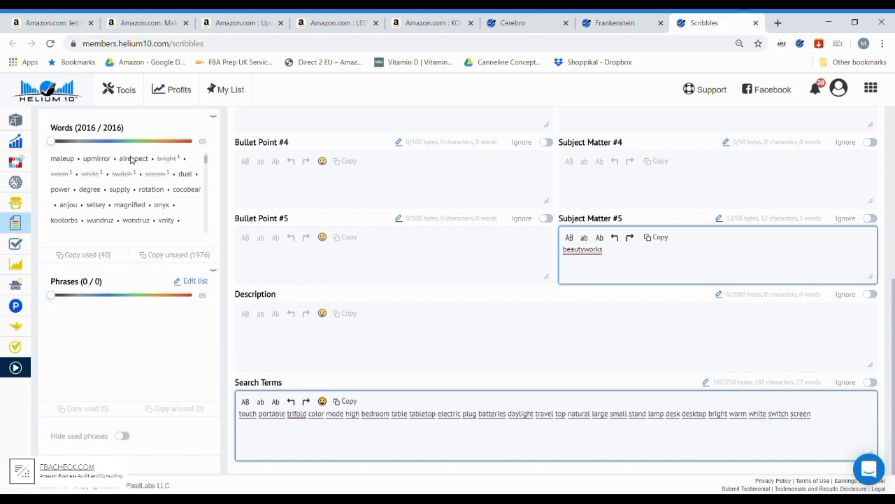
{"action": "type", "text": "dua"}
{"action": "key", "text": "Return"}
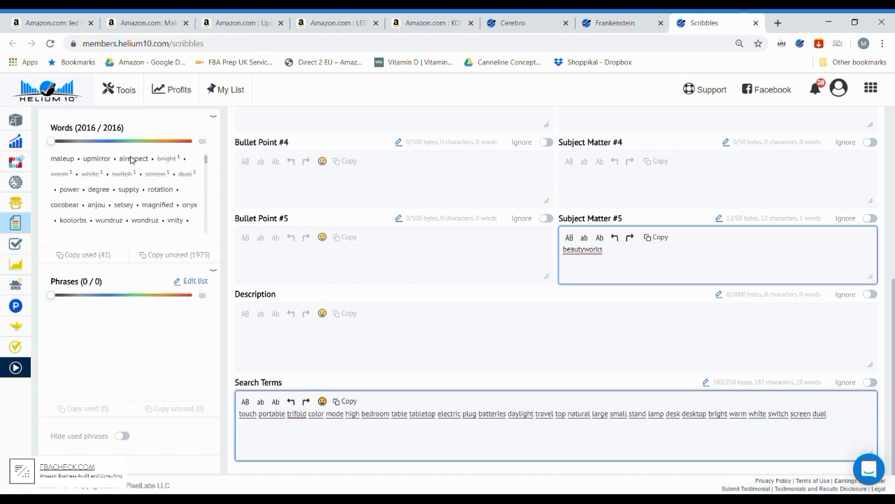
{"action": "type", "text": "powe"}
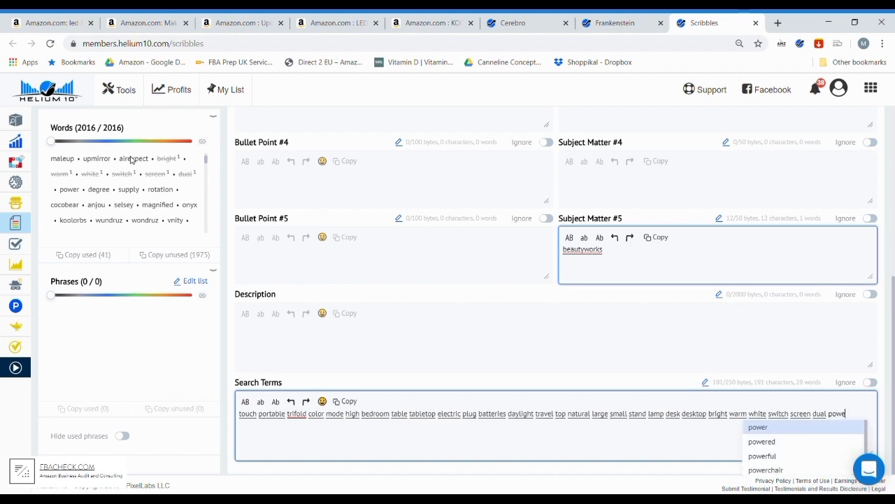
{"action": "key", "text": "Return"}
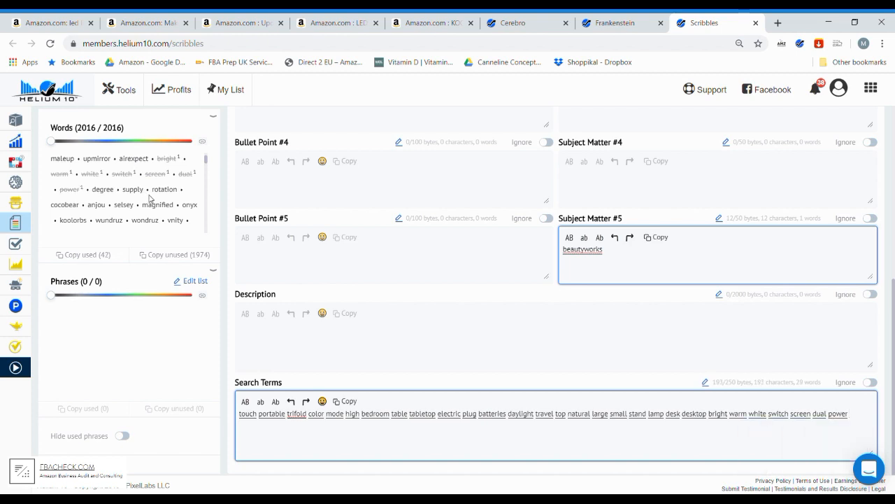
{"action": "type", "text": "gre"}
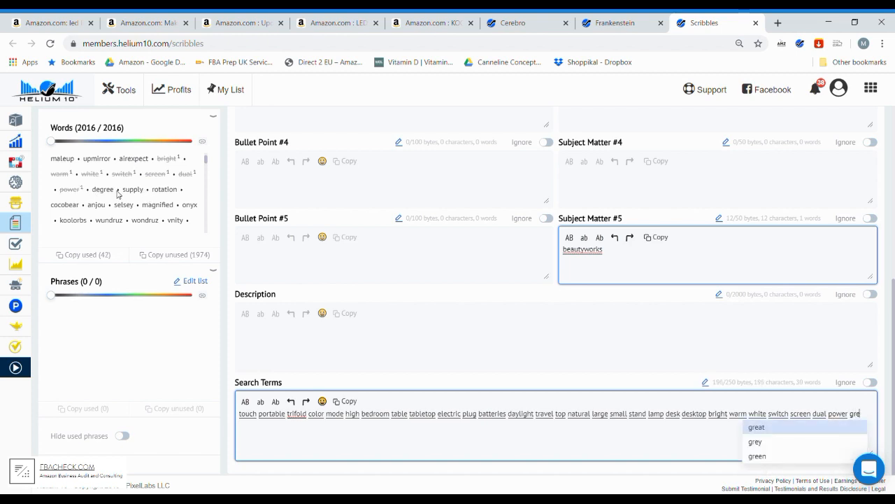
{"action": "key", "text": "BackSpace"}
{"action": "key", "text": "BackSpace"}
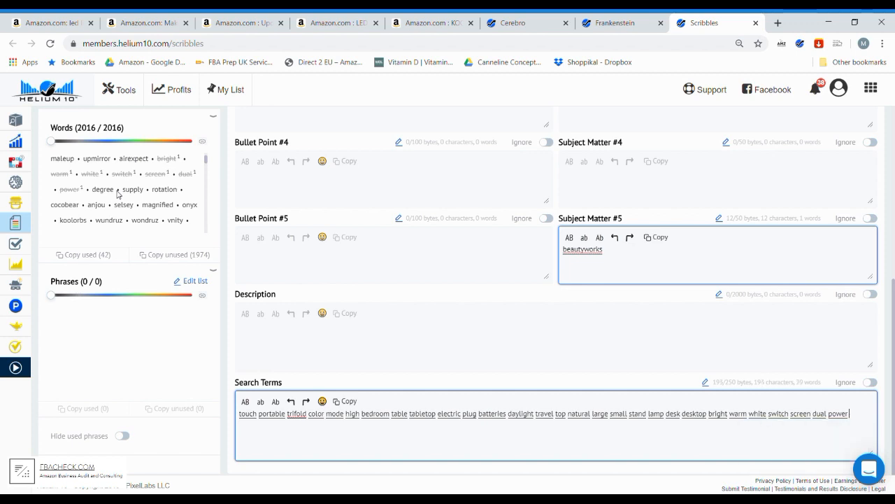
- Append "degree angle rotation" to the search terms, using the suggested keywords
{"action": "type", "text": "degre"}
{"action": "key", "text": "Return"}
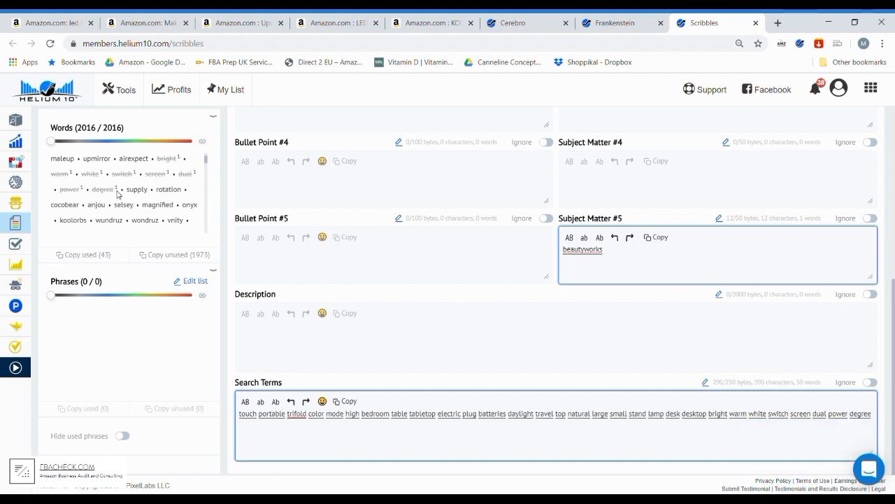
{"action": "type", "text": "ang"}
{"action": "key", "text": "Return"}
{"action": "type", "text": "roat"}
{"action": "key", "text": "BackSpace"}
{"action": "key", "text": "BackSpace"}
{"action": "type", "text": "ta"}
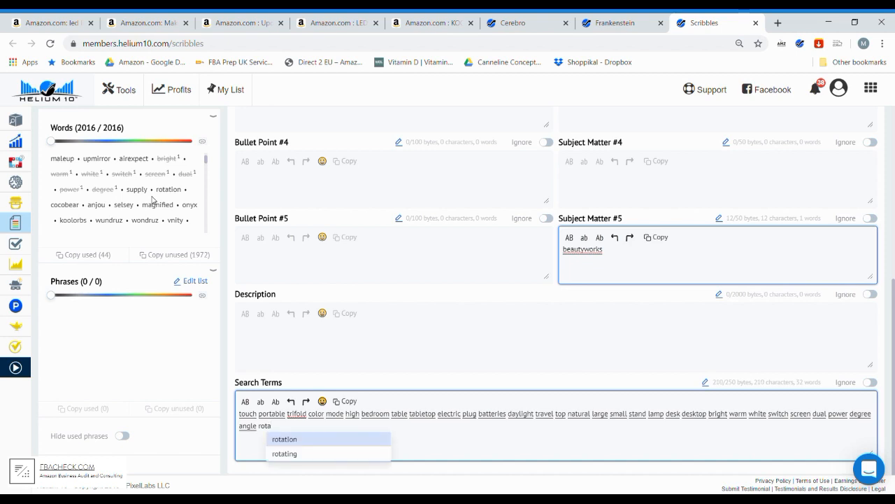
{"action": "key", "text": "Return"}
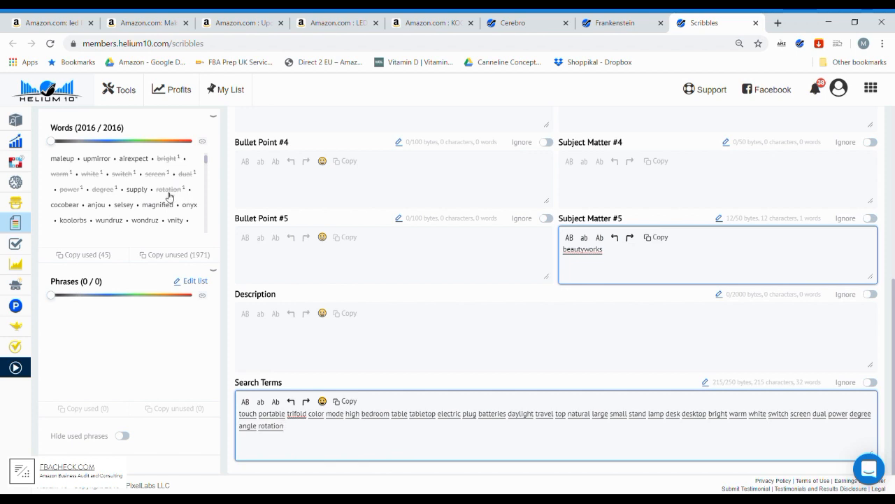
- Look through the unused words and add "women gift" to the end of the search terms
{"action": "scroll", "coordinate": [148, 212], "scroll_direction": "down", "scroll_amount": 3}
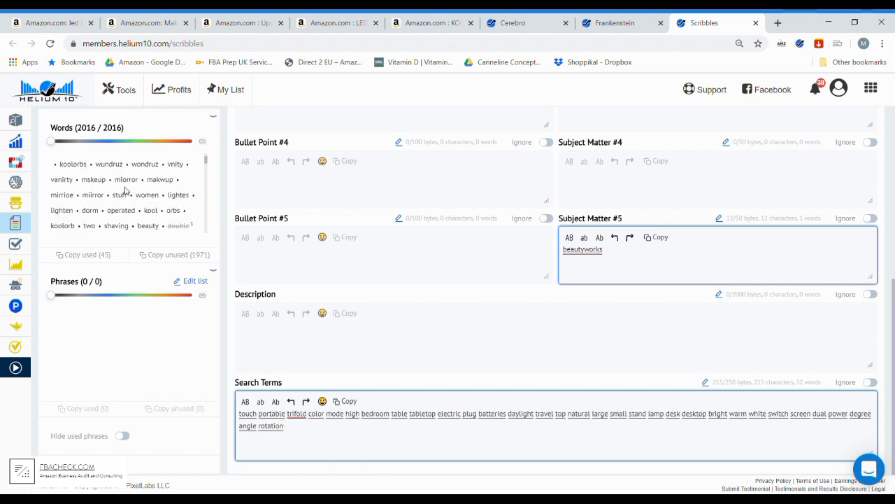
{"action": "scroll", "coordinate": [125, 190], "scroll_direction": "up", "scroll_amount": 3}
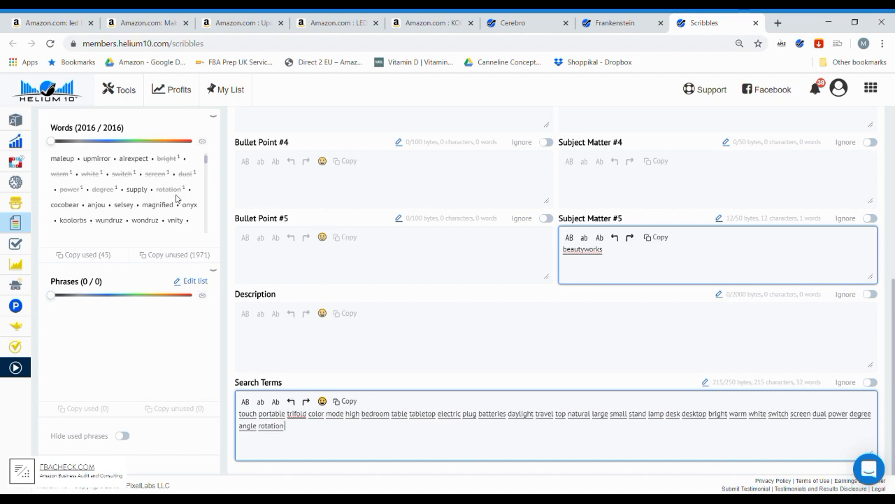
{"action": "scroll", "coordinate": [177, 198], "scroll_direction": "down", "scroll_amount": 3}
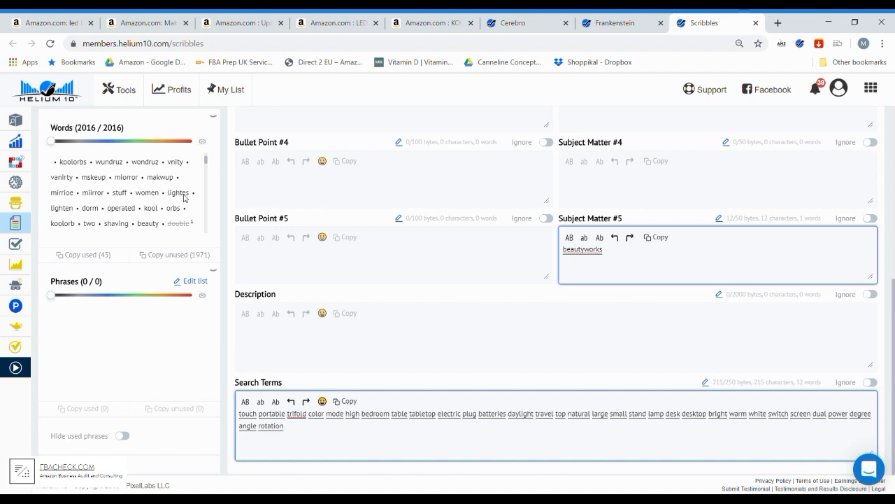
{"action": "type", "text": "women "}
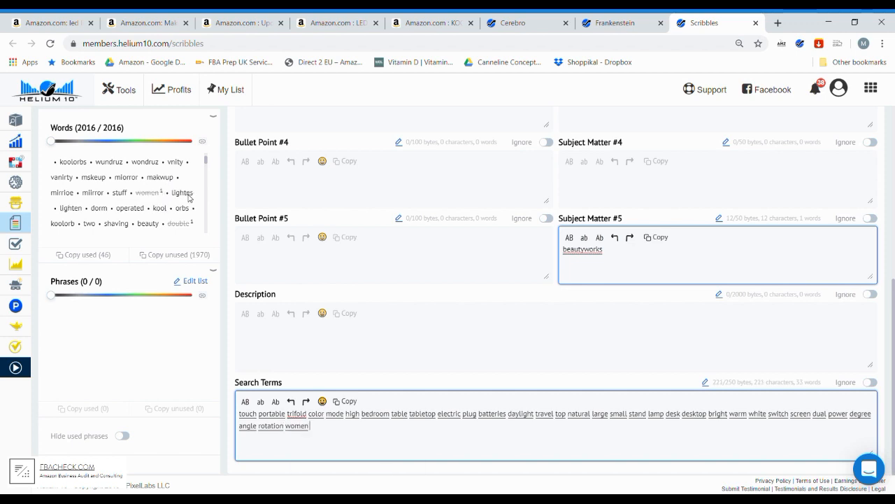
{"action": "type", "text": "gif"}
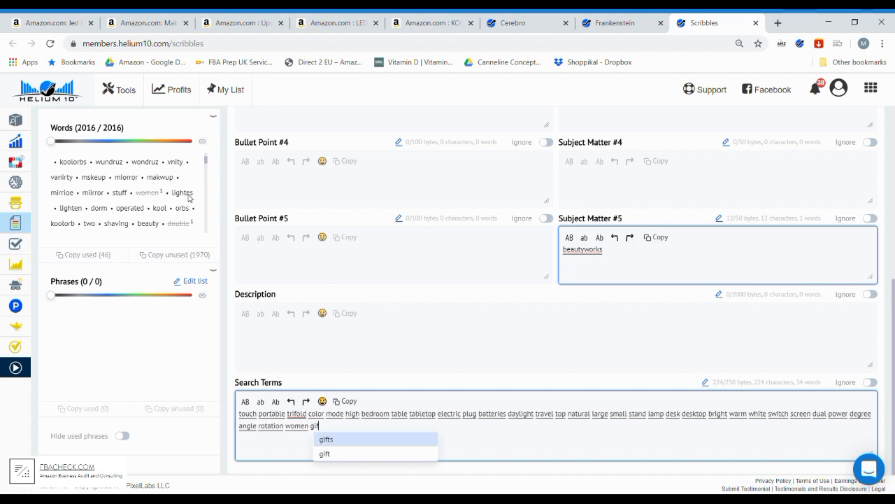
{"action": "key", "text": "Down"}
{"action": "key", "text": "Return"}
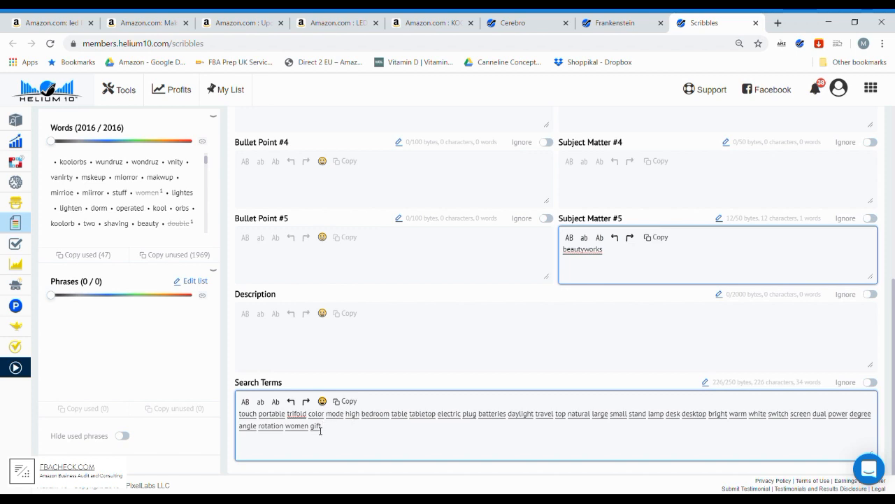
- Add the suggested keywords "beauty shaving" after "gift" in the search terms
{"action": "double_click", "coordinate": [316, 426]}
{"action": "left_click", "coordinate": [343, 425]}
{"action": "type", "text": "beau"}
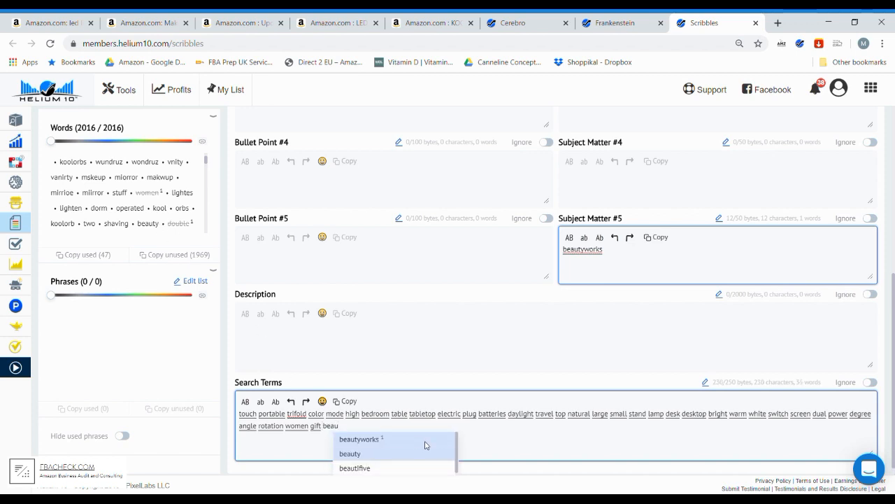
{"action": "left_click", "coordinate": [427, 454]}
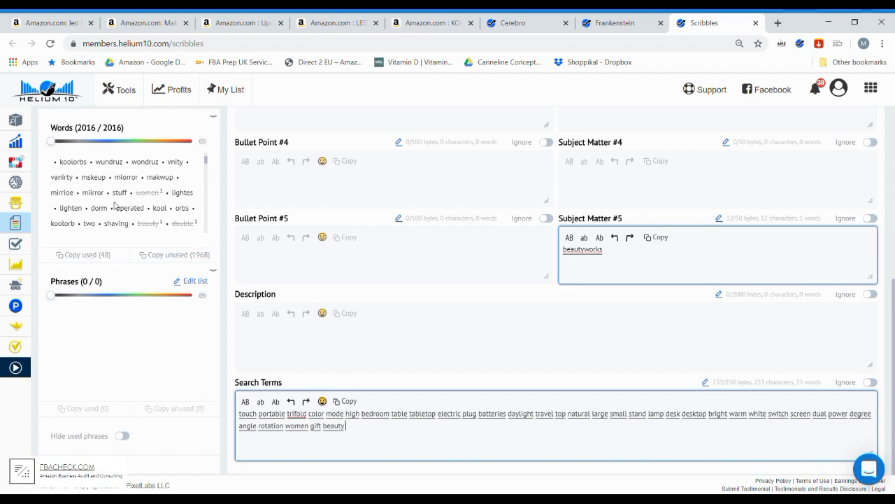
{"action": "scroll", "coordinate": [125, 208], "scroll_direction": "down", "scroll_amount": 2}
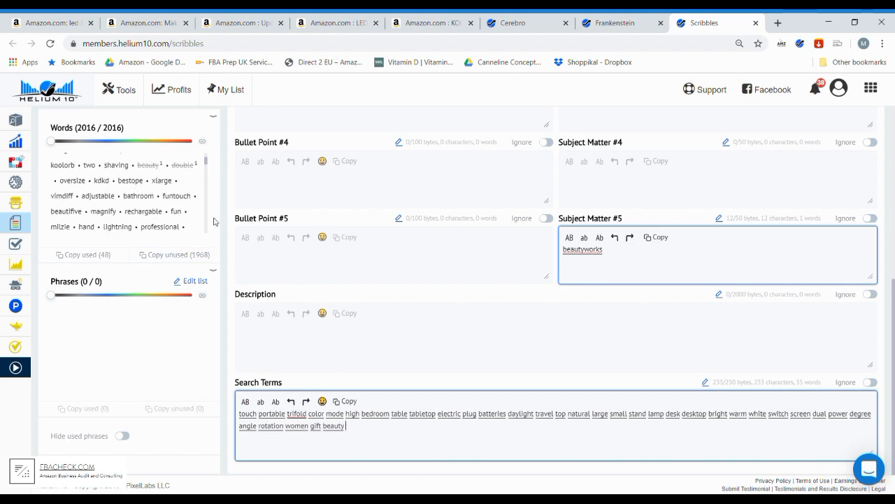
{"action": "type", "text": "sha"}
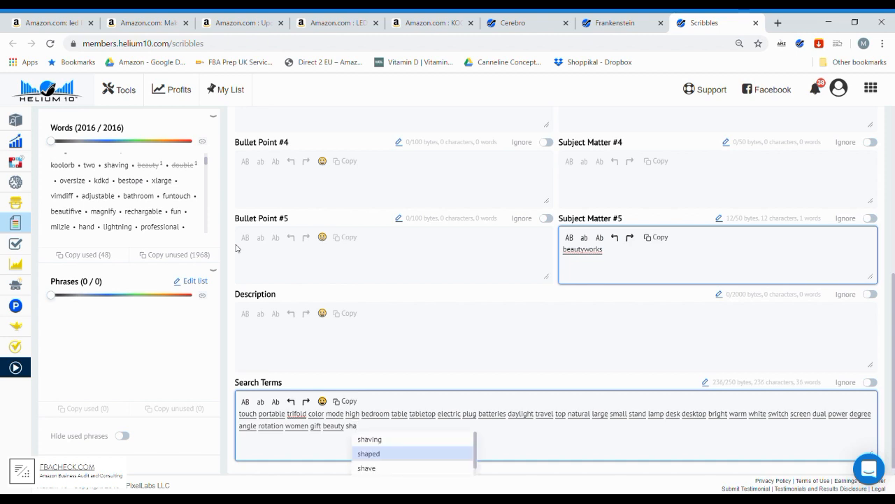
{"action": "key", "text": "Up"}
{"action": "key", "text": "Return"}
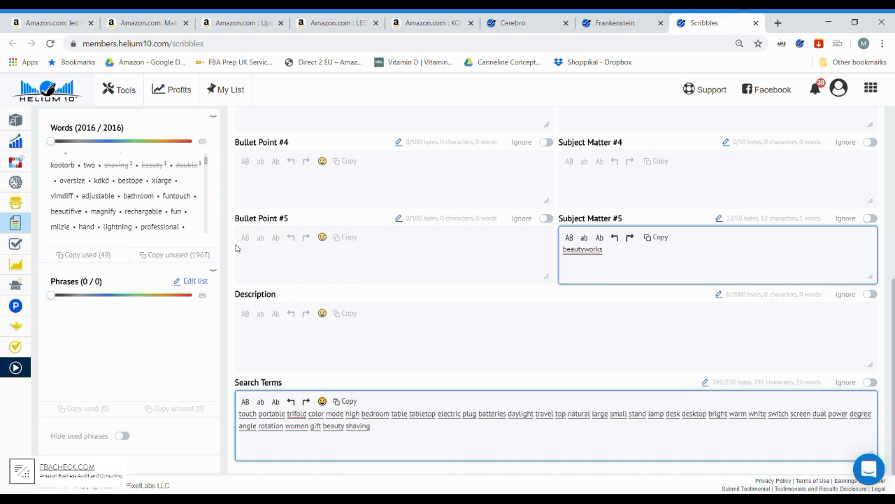
- Add the suggested keyword "rechargable" to the end of the search terms, without a trailing space
{"action": "type", "text": "recha"}
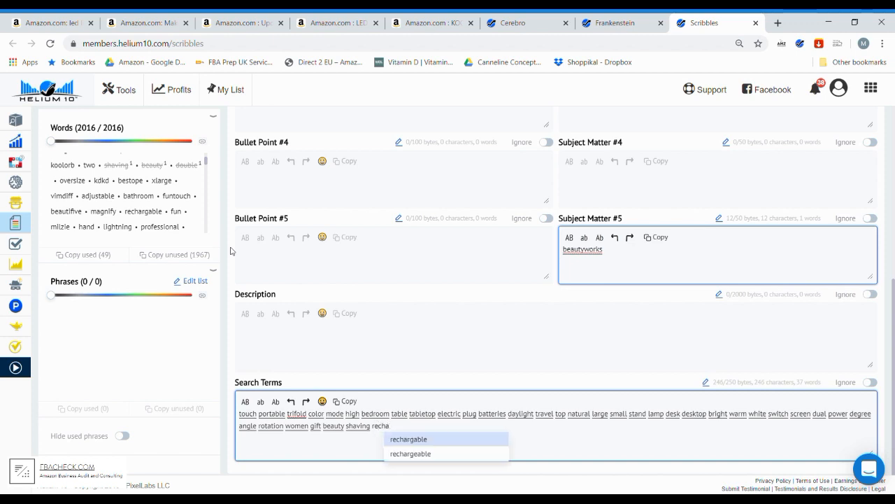
{"action": "key", "text": "Return"}
{"action": "key", "text": "BackSpace"}
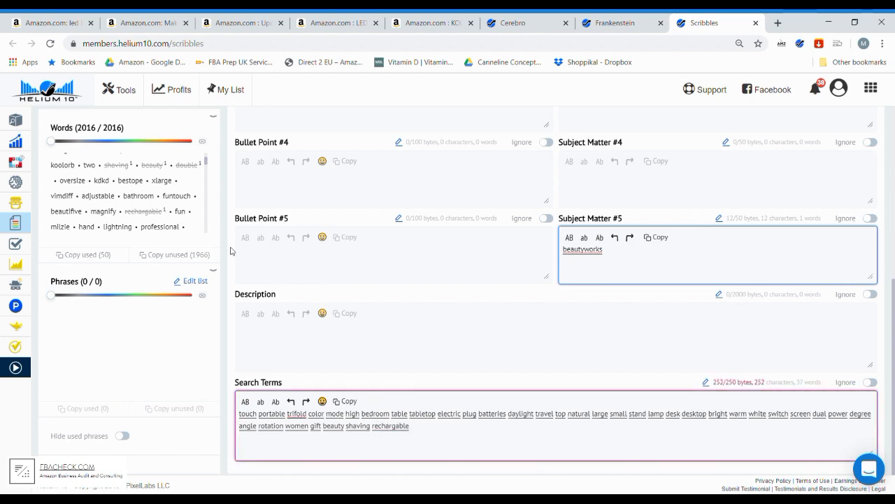
- Remove "rechargable" from the end of the search terms and add the suggested keyword "rechargeable" after "beautyworks" in Subject Matter #5
{"action": "key", "text": "BackSpace"}
{"action": "key", "text": "BackSpace"}
{"action": "key", "text": "BackSpace"}
{"action": "key", "text": "BackSpace"}
{"action": "key", "text": "BackSpace"}
{"action": "key", "text": "BackSpace"}
{"action": "key", "text": "BackSpace"}
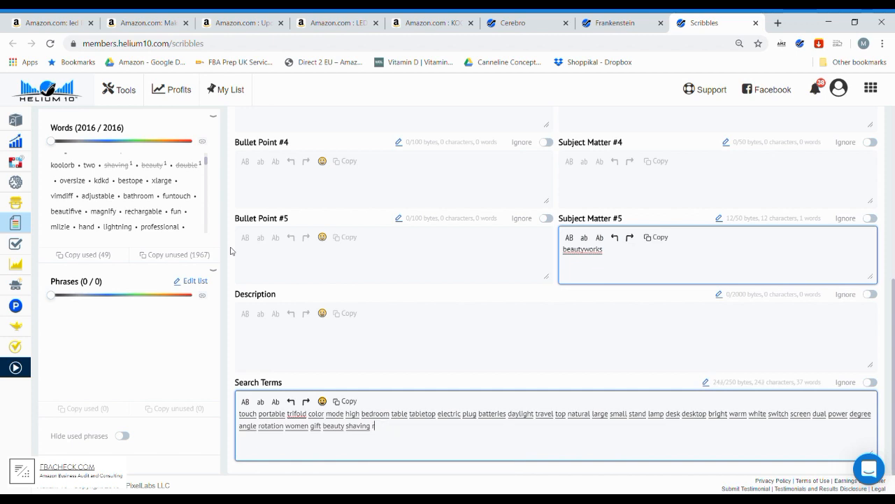
{"action": "key", "text": "BackSpace"}
{"action": "type", "text": "echa"}
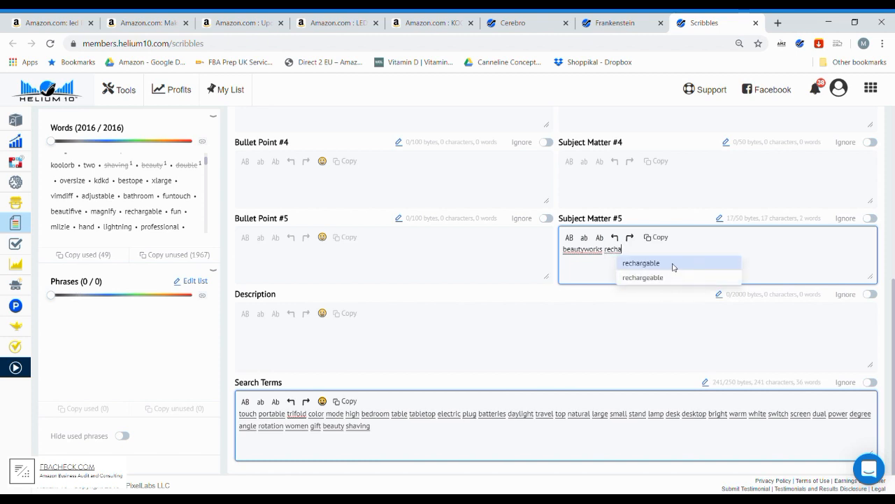
{"action": "left_click", "coordinate": [683, 278]}
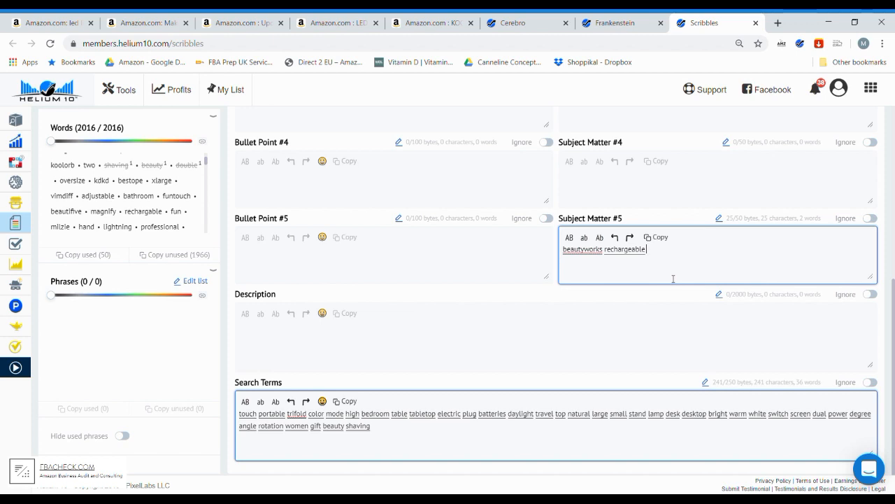
- Add the suggested keyword "bathroom" to the end of the search terms, without a trailing space
{"action": "left_click", "coordinate": [408, 437]}
{"action": "type", "text": "bath"}
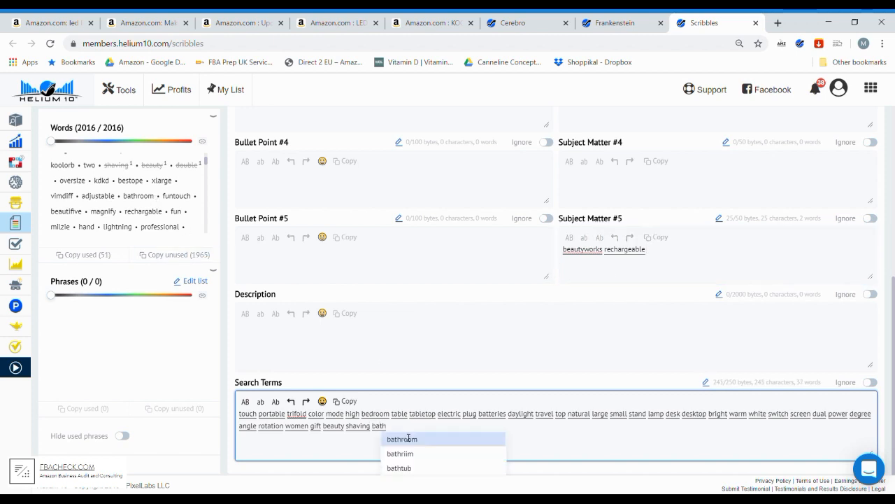
{"action": "left_click", "coordinate": [409, 437]}
{"action": "key", "text": "BackSpace"}
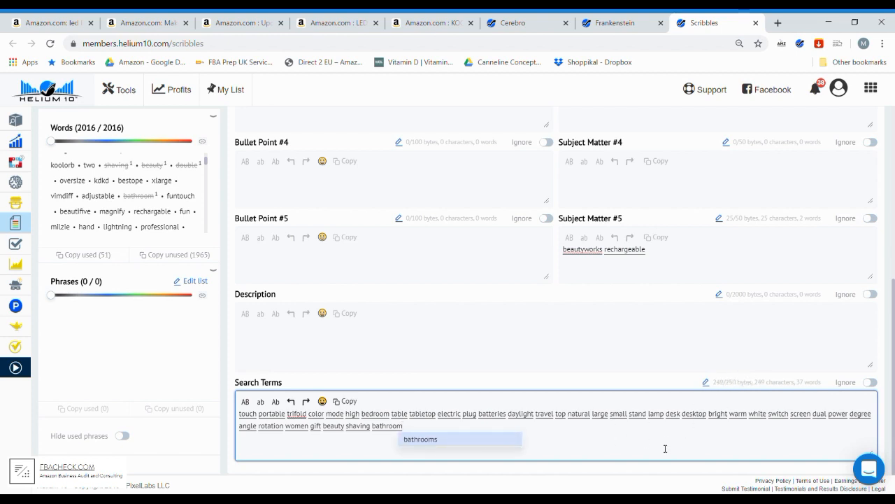
- Add the keyword "adjustable" after "rechargeable" in Subject Matter #5
{"action": "scroll", "coordinate": [650, 384], "scroll_direction": "up", "scroll_amount": 1}
{"action": "scroll", "coordinate": [650, 384], "scroll_direction": "up", "scroll_amount": 4}
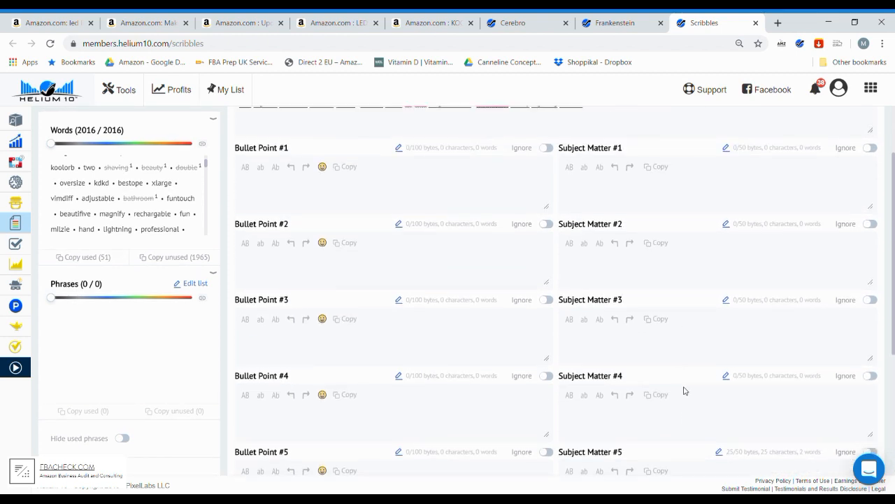
{"action": "scroll", "coordinate": [688, 371], "scroll_direction": "down", "scroll_amount": 2}
{"action": "left_click", "coordinate": [686, 371]}
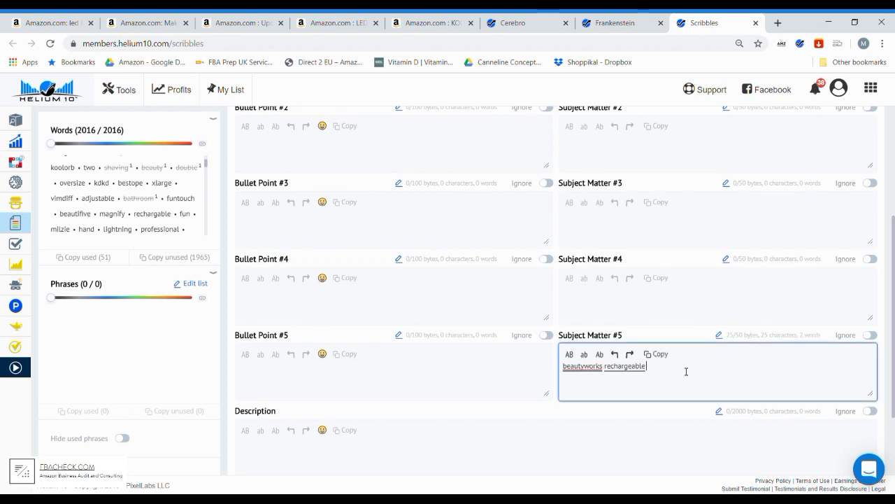
{"action": "scroll", "coordinate": [658, 423], "scroll_direction": "down", "scroll_amount": 2}
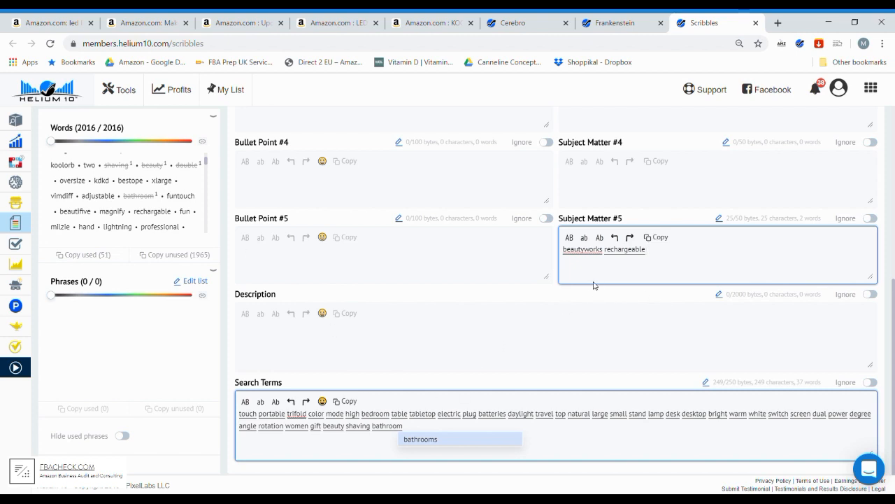
{"action": "type", "text": "over"}
{"action": "key", "text": "BackSpace"}
{"action": "key", "text": "BackSpace"}
{"action": "key", "text": "BackSpace"}
{"action": "key", "text": "BackSpace"}
{"action": "type", "text": "adjustable"}
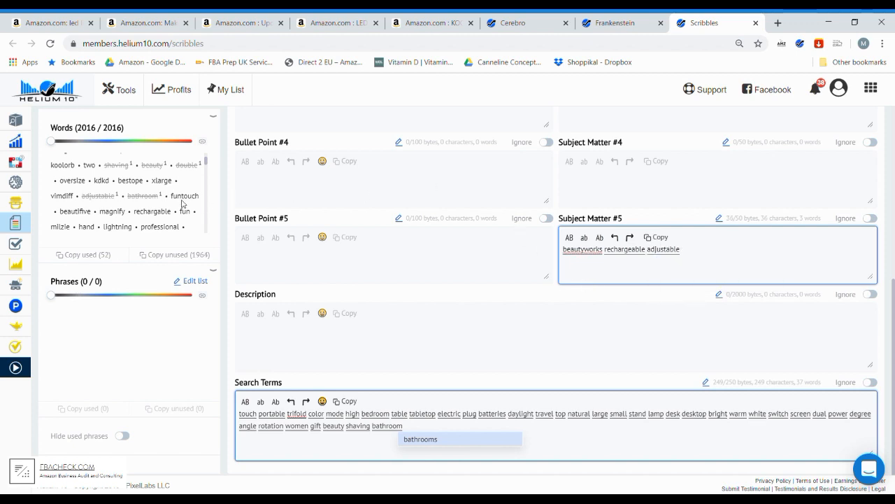
- Check the unused words and append the misspelled keyword "rechargable" to Subject Matter #5
{"action": "scroll", "coordinate": [183, 199], "scroll_direction": "down", "scroll_amount": 3}
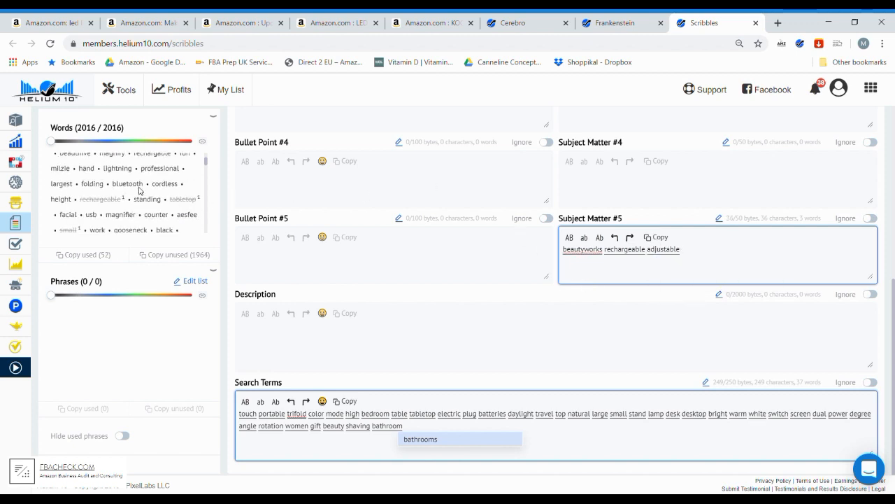
{"action": "scroll", "coordinate": [150, 189], "scroll_direction": "up", "scroll_amount": 3}
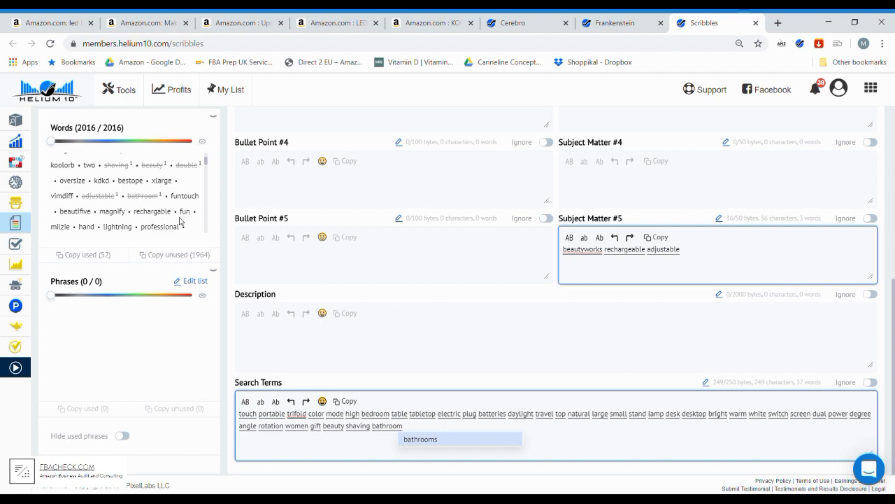
{"action": "type", "text": "recha"}
{"action": "key", "text": "Return"}
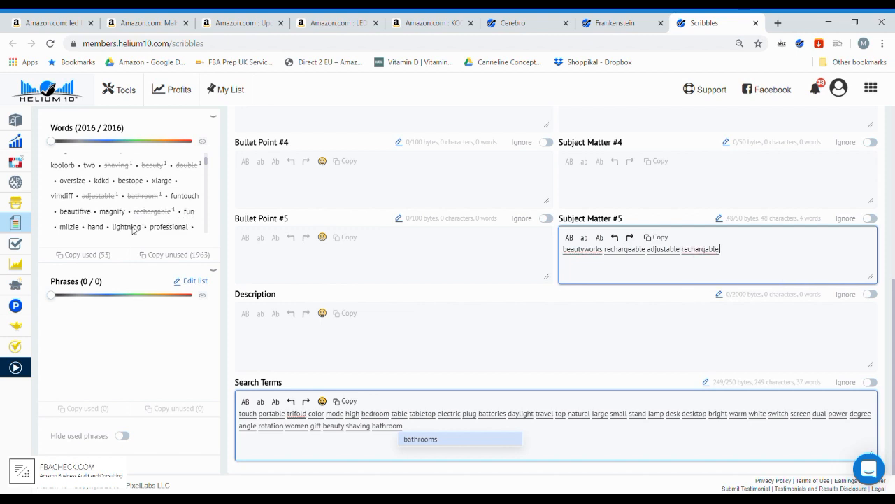
- Fill Subject Matter #1 with the keywords "fun professional hand"
{"action": "scroll", "coordinate": [556, 213], "scroll_direction": "up", "scroll_amount": 4}
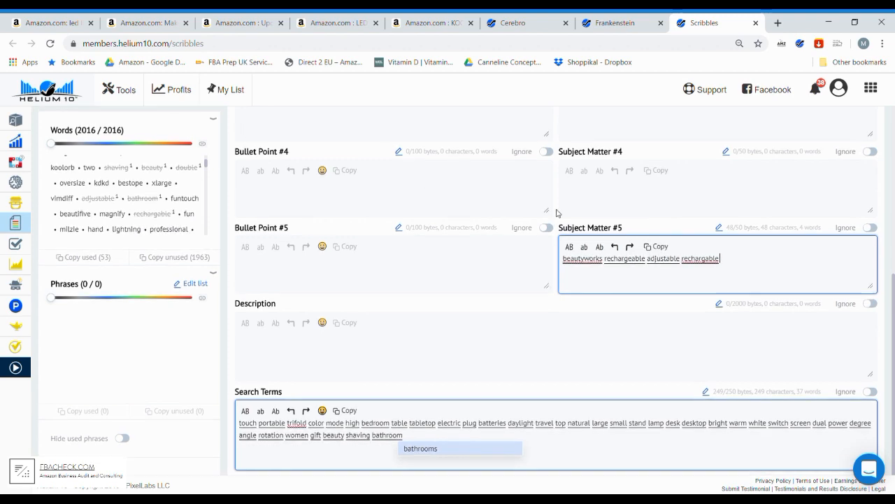
{"action": "left_click", "coordinate": [591, 249]}
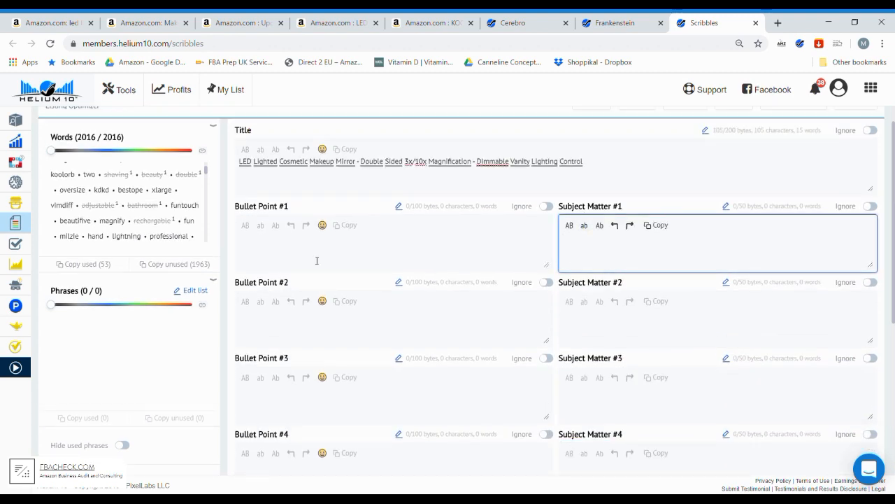
{"action": "type", "text": "fun prof"}
{"action": "key", "text": "Return"}
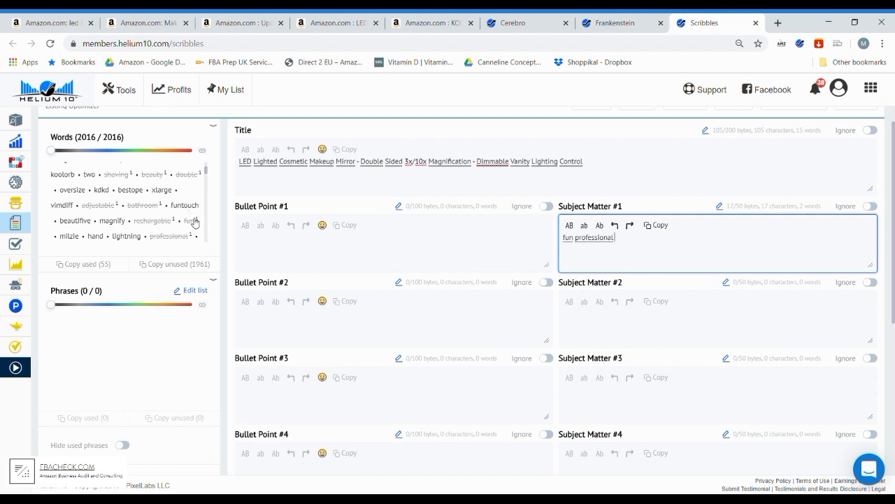
{"action": "type", "text": "han"}
{"action": "key", "text": "Return"}
- Append the suggested keywords "bluetooth cordless" to Subject Matter #1
{"action": "scroll", "coordinate": [115, 182], "scroll_direction": "down", "scroll_amount": 2}
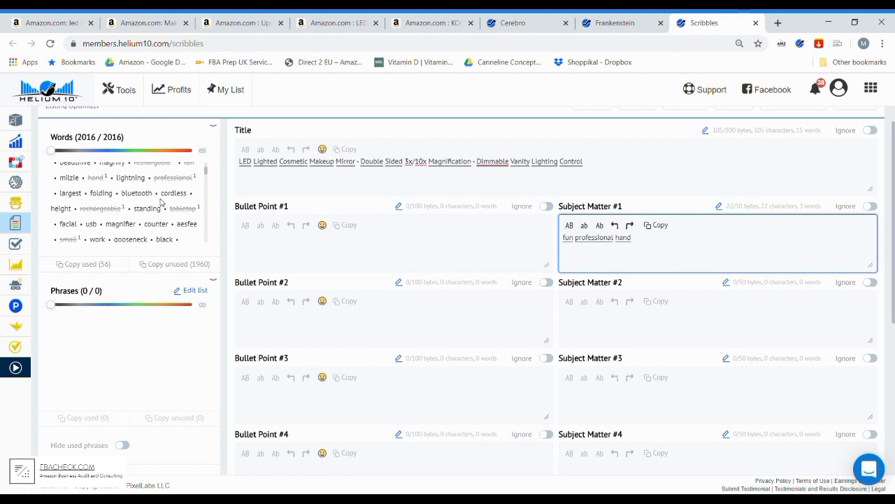
{"action": "type", "text": "blue"}
{"action": "key", "text": "Return"}
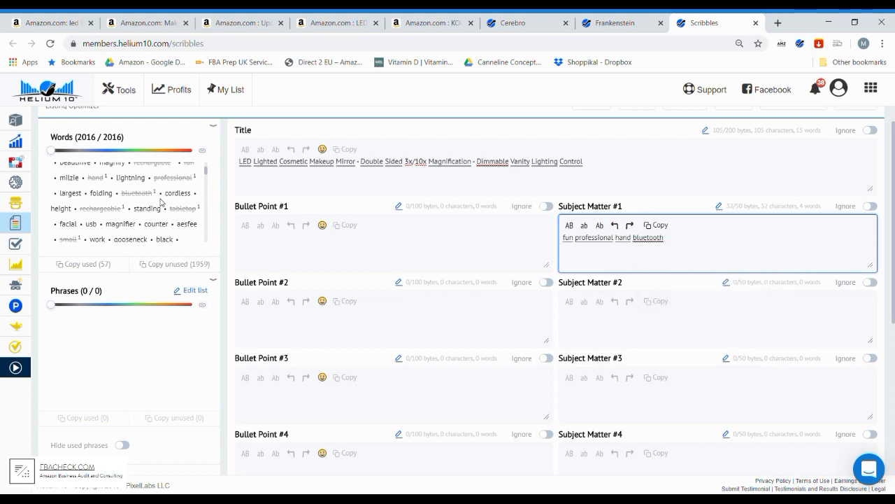
{"action": "type", "text": "cordless"}
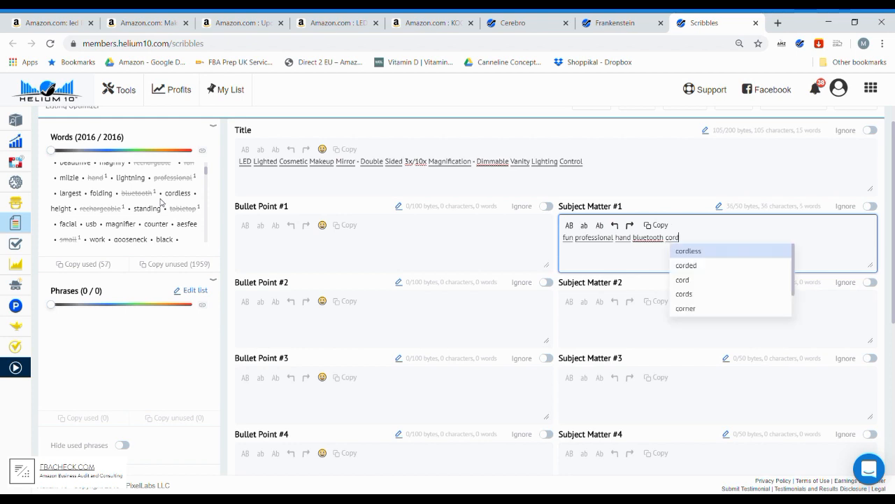
{"action": "key", "text": "Return"}
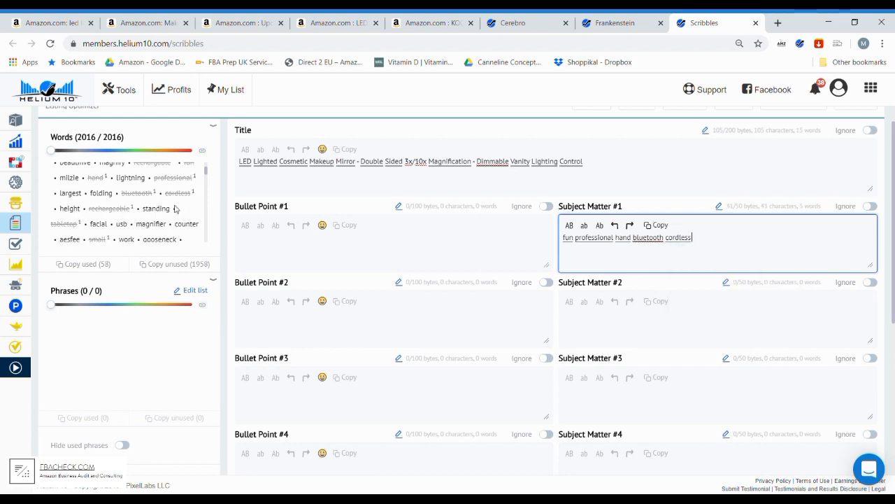
{"action": "type", "text": "star"}
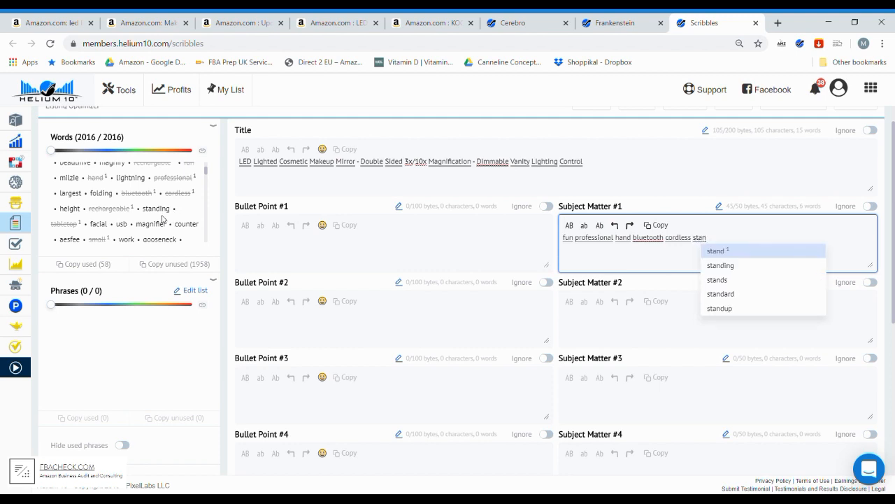
{"action": "key", "text": "BackSpace"}
{"action": "key", "text": "BackSpace"}
{"action": "key", "text": "BackSpace"}
{"action": "key", "text": "BackSpace"}
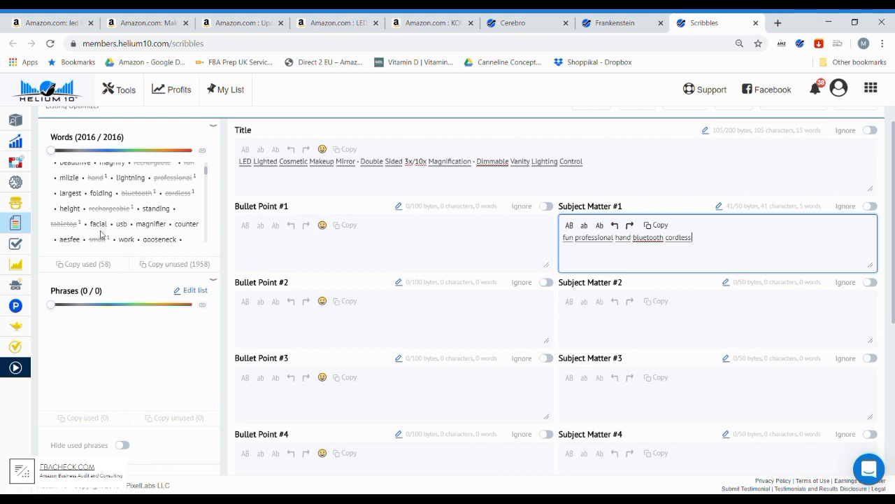
- Add the keyword "facial" after "cordless" in Subject Matter #1
{"action": "type", "text": "facial"}
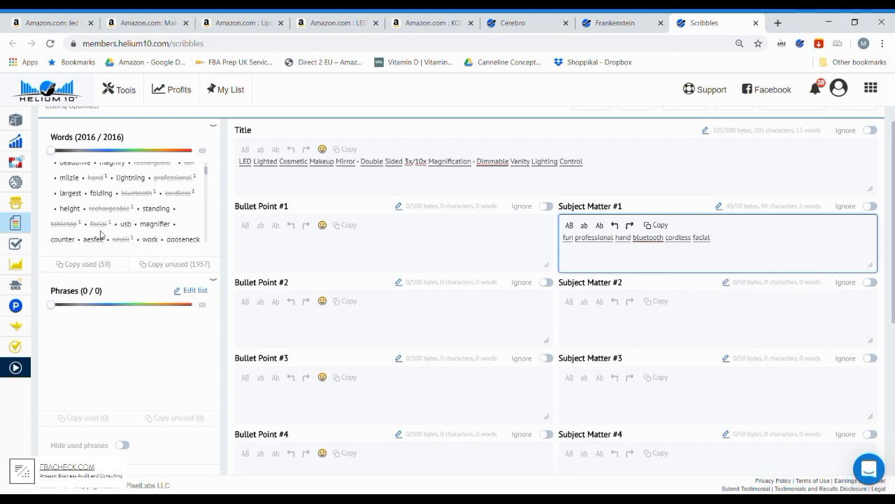
- Fill Subject Matter #2 with the keywords "usb counter countertop", using the suggestions
{"action": "left_click", "coordinate": [585, 317]}
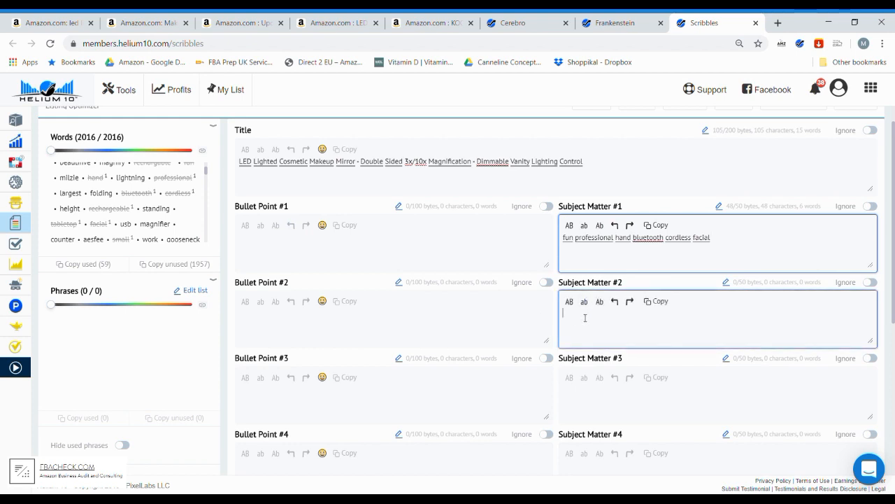
{"action": "type", "text": "usb"}
{"action": "scroll", "coordinate": [184, 214], "scroll_direction": "down", "scroll_amount": 1}
{"action": "type", "text": "count"}
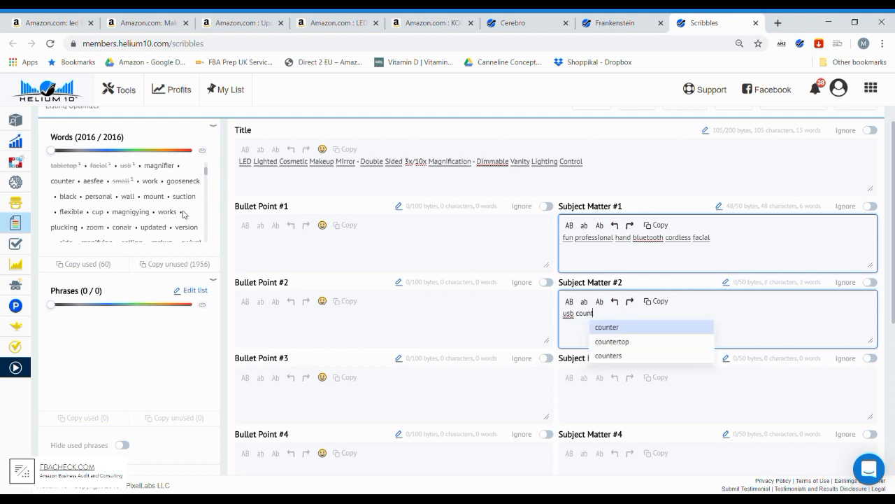
{"action": "key", "text": "Return"}
{"action": "type", "text": "count"}
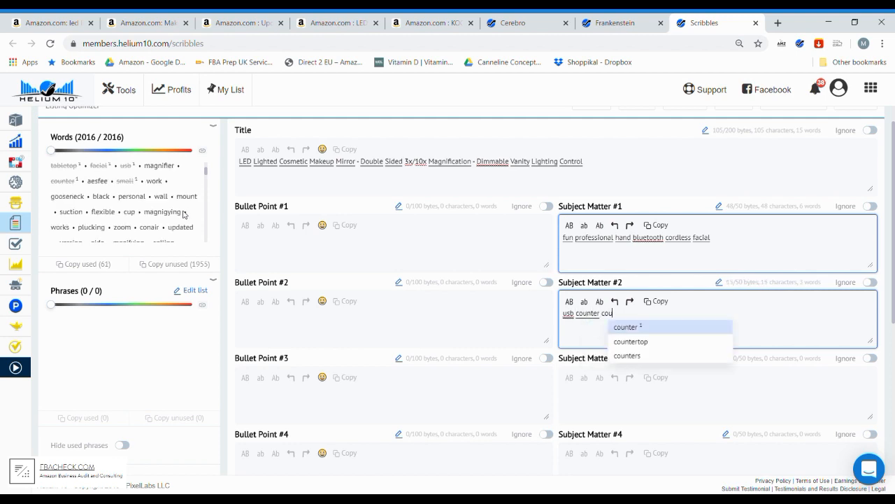
{"action": "key", "text": "Down"}
{"action": "key", "text": "Return"}
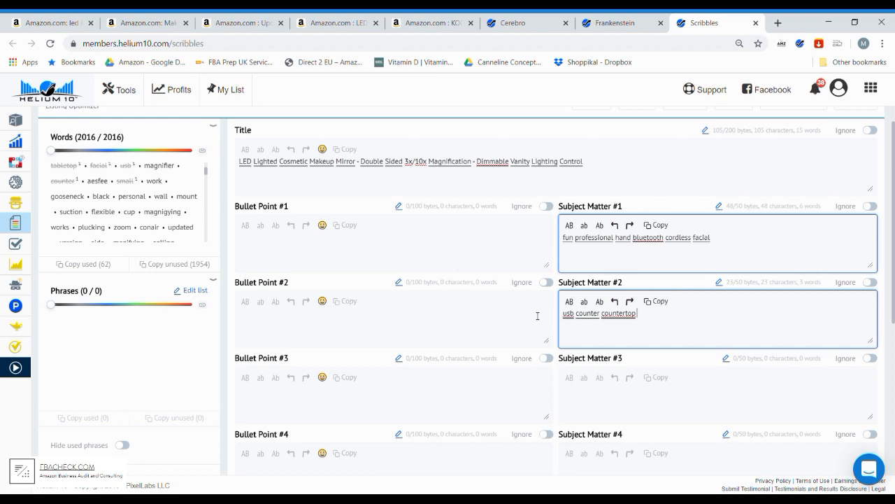
- Append the keywords "top work wall mount" after "countertop" in Subject Matter #2
{"action": "type", "text": "top"}
{"action": "type", "text": "work"}
{"action": "type", "text": "wall mo"}
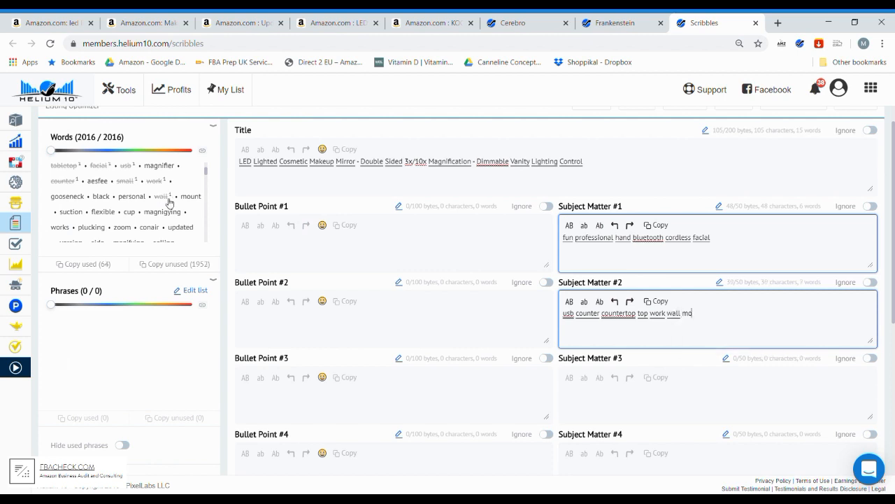
{"action": "type", "text": "l"}
{"action": "type", "text": "unt"}
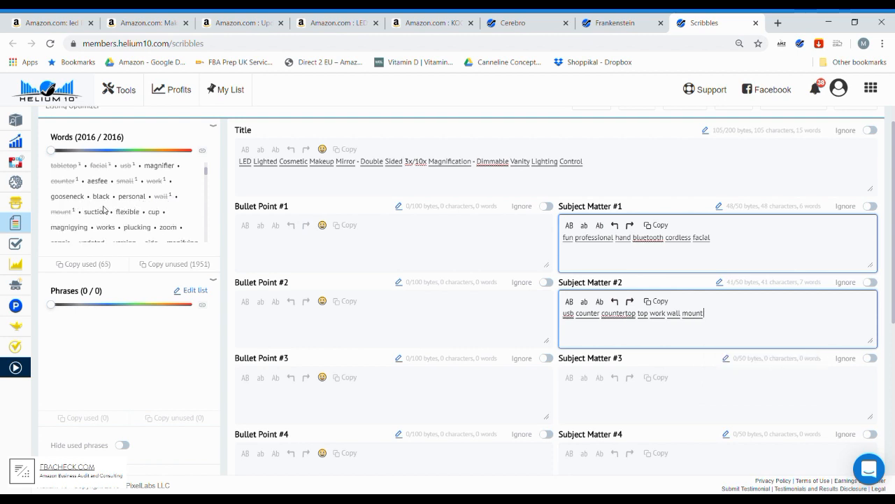
{"action": "type", "text": " pe"}
- Add the short keyword "zoom" to the end of Subject Matter #2
{"action": "key", "text": "BackSpace"}
{"action": "key", "text": "BackSpace"}
{"action": "type", "text": "zoom"}
- Fill Subject Matter #3 with the keywords "personal flexible suction" and look further down the unused words
{"action": "left_click", "coordinate": [590, 403]}
{"action": "type", "text": "personal "}
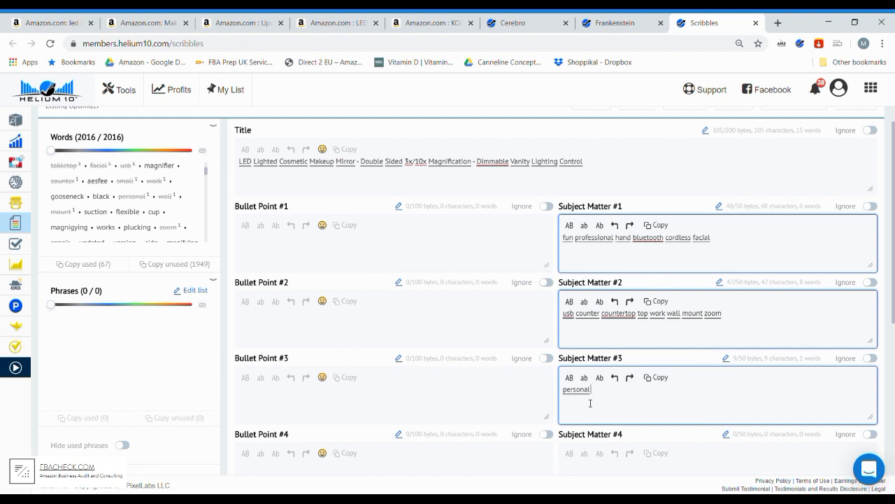
{"action": "type", "text": "flexible suct"}
{"action": "key", "text": "Return"}
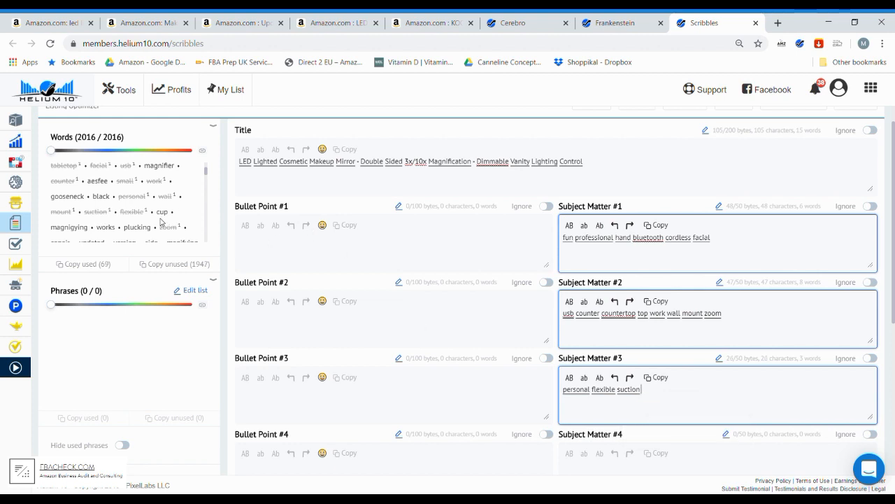
{"action": "scroll", "coordinate": [183, 214], "scroll_direction": "down", "scroll_amount": 1}
{"action": "scroll", "coordinate": [182, 214], "scroll_direction": "down", "scroll_amount": 3}
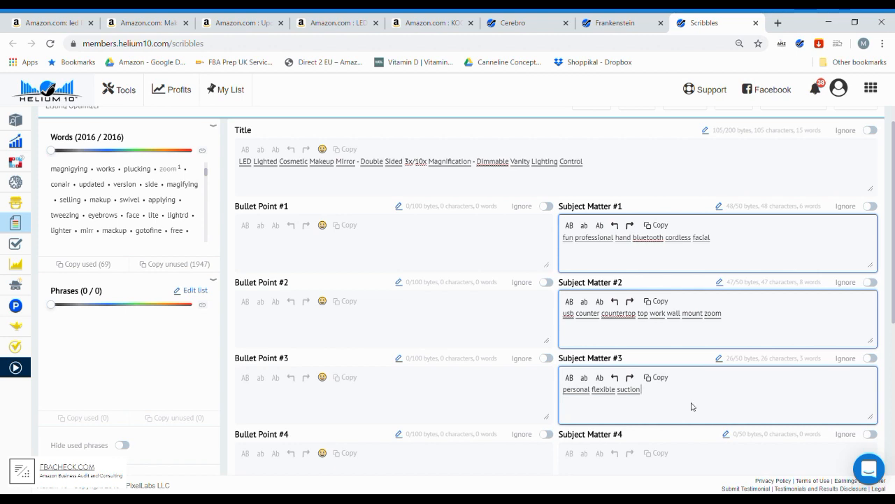
- Append the keywords "conair swivel tweezing" after "suction" in Subject Matter #3
{"action": "type", "text": "side"}
{"action": "key", "text": "BackSpace"}
{"action": "key", "text": "BackSpace"}
{"action": "key", "text": "BackSpace"}
{"action": "key", "text": "BackSpace"}
{"action": "type", "text": "cona"}
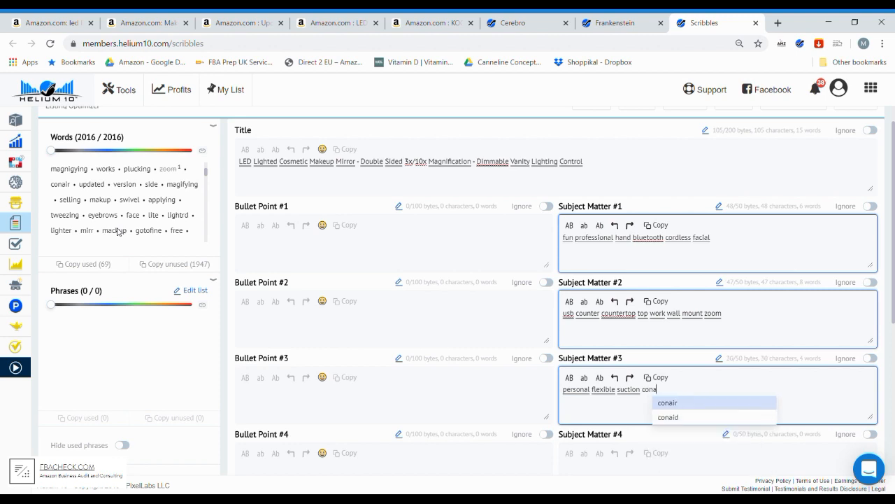
{"action": "key", "text": "Return"}
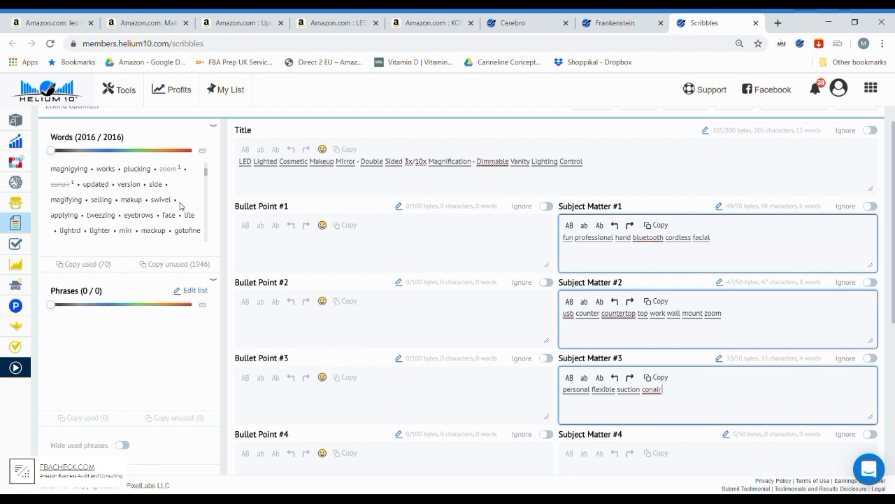
{"action": "type", "text": "swiv"}
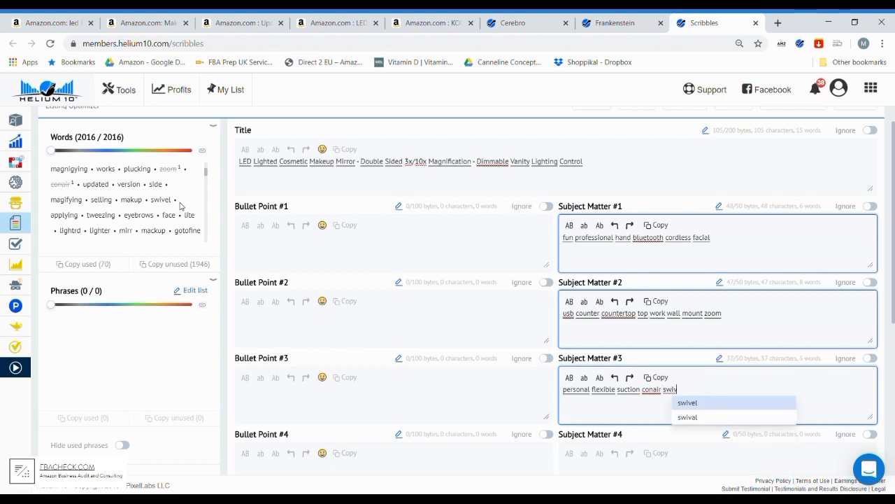
{"action": "key", "text": "Return"}
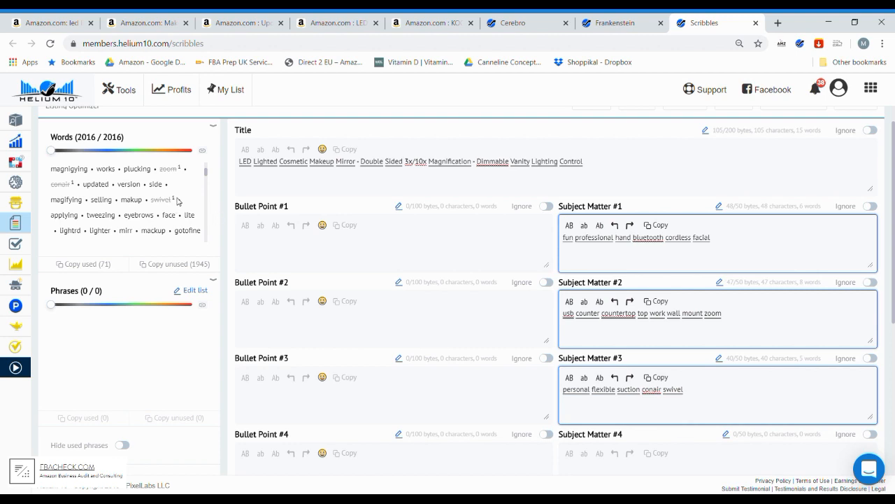
{"action": "type", "text": "twee"}
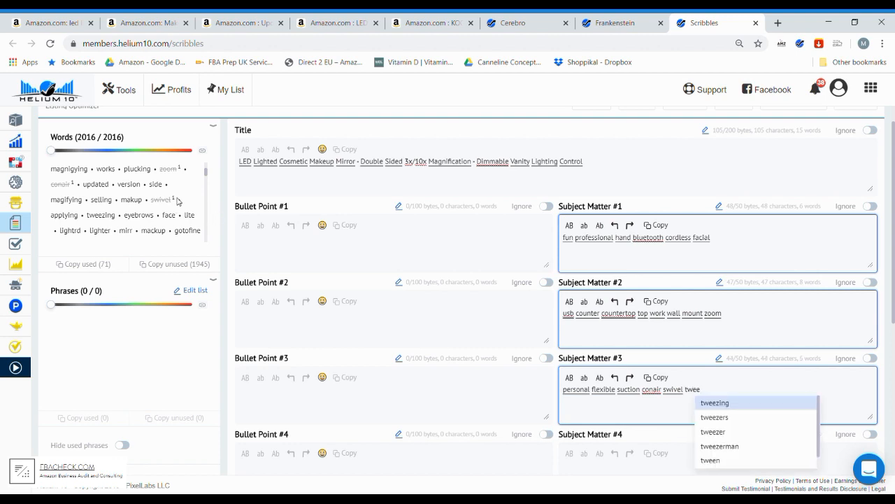
{"action": "key", "text": "Return"}
- Fill Subject Matter #4 with the keywords "eyebrows lipstick face applying", using the suggested completions
{"action": "scroll", "coordinate": [596, 358], "scroll_direction": "down", "scroll_amount": 2}
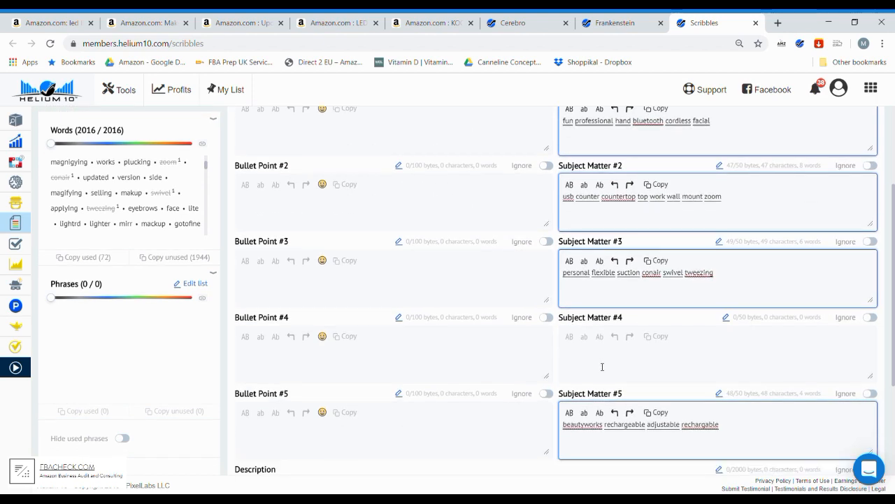
{"action": "left_click", "coordinate": [602, 366]}
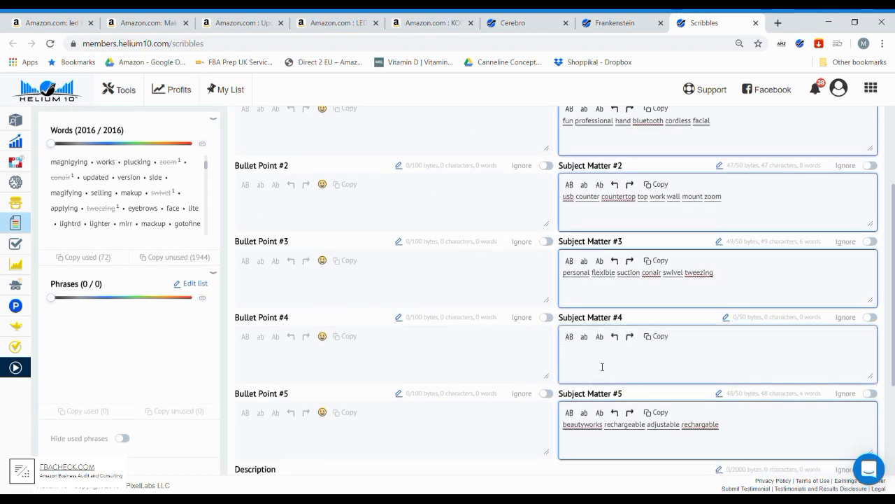
{"action": "type", "text": "eye"}
{"action": "key", "text": "Return"}
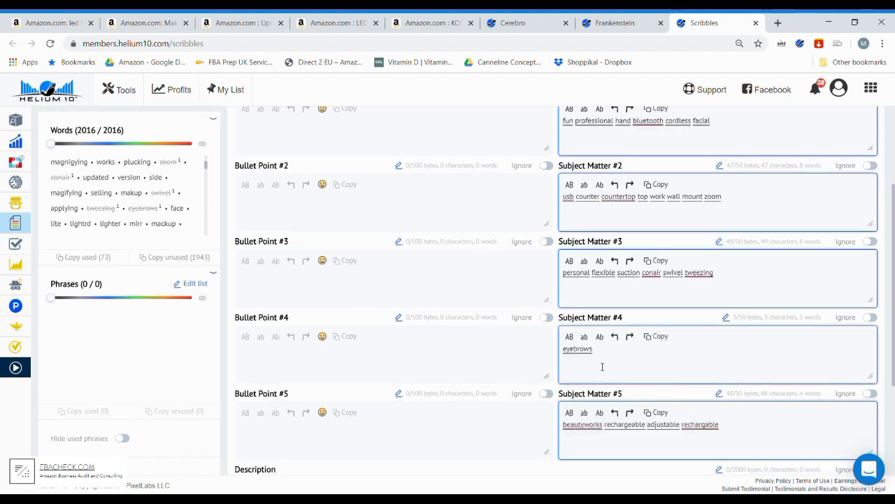
{"action": "type", "text": "lip"}
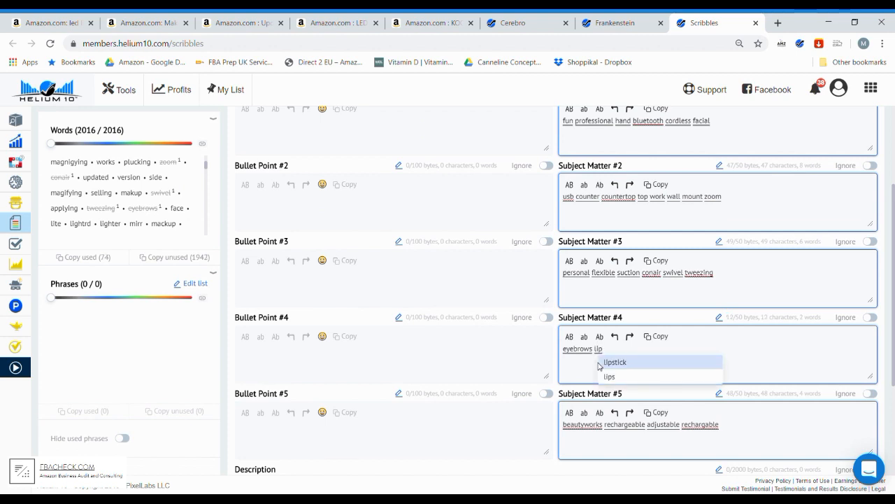
{"action": "left_click", "coordinate": [600, 364]}
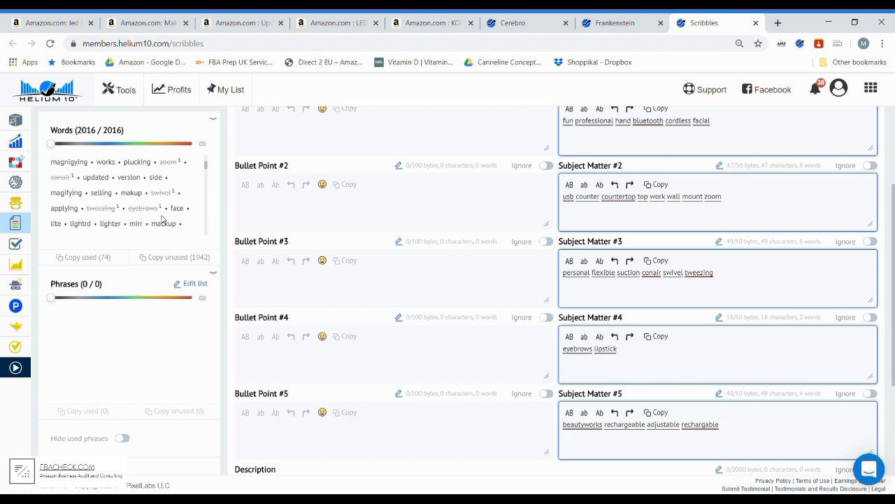
{"action": "type", "text": "face appl"}
{"action": "key", "text": "Return"}
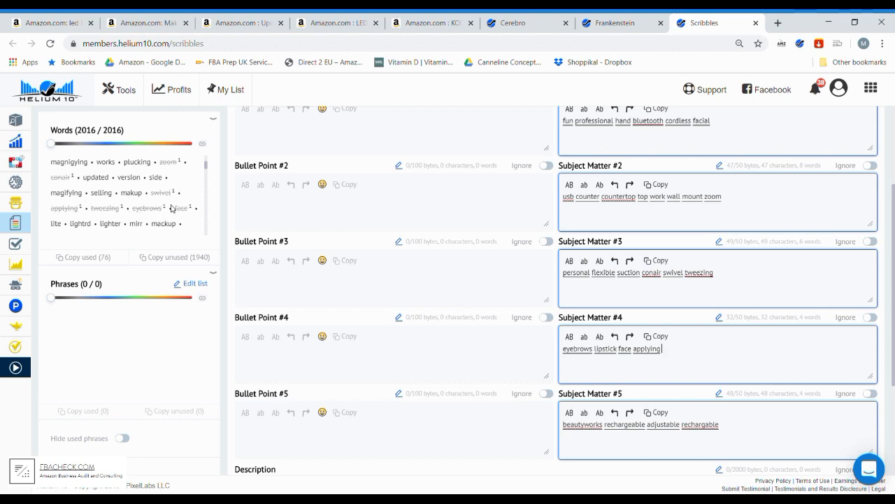
- Append the unused words "lite glass chrome" to the end of Subject Matter #4
{"action": "type", "text": "lite"}
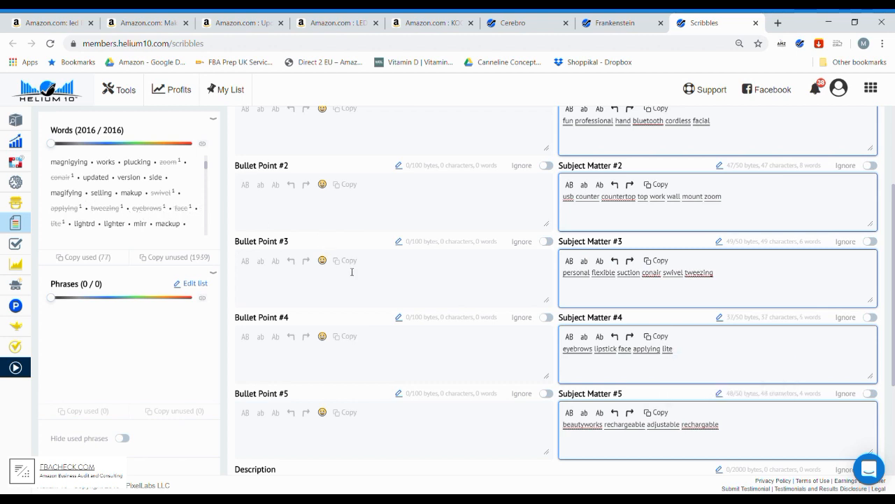
{"action": "scroll", "coordinate": [185, 210], "scroll_direction": "down", "scroll_amount": 1}
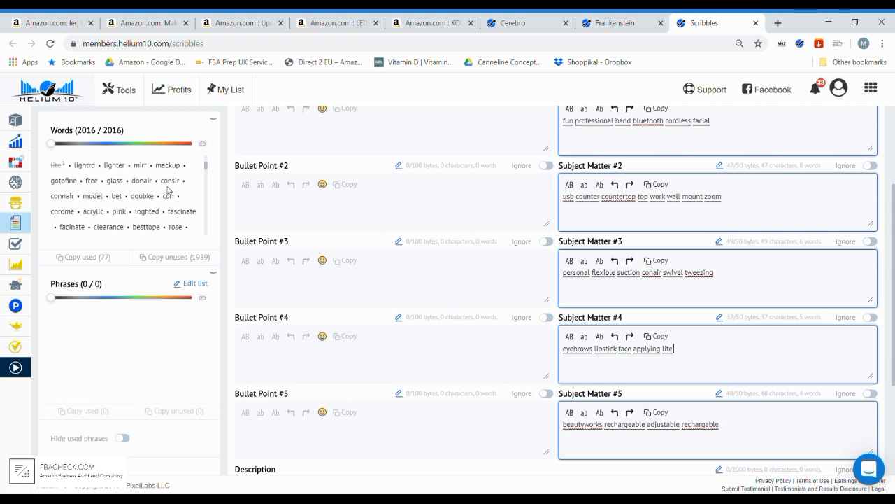
{"action": "type", "text": "glass"}
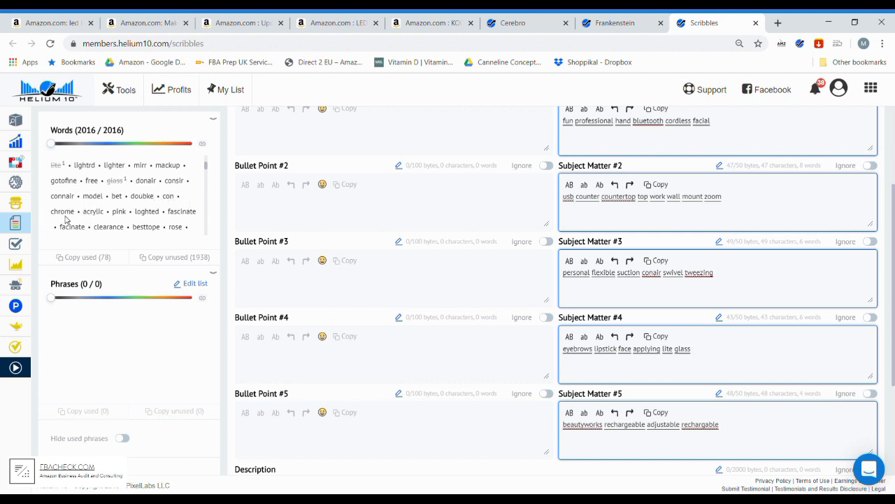
{"action": "type", "text": "chrome"}
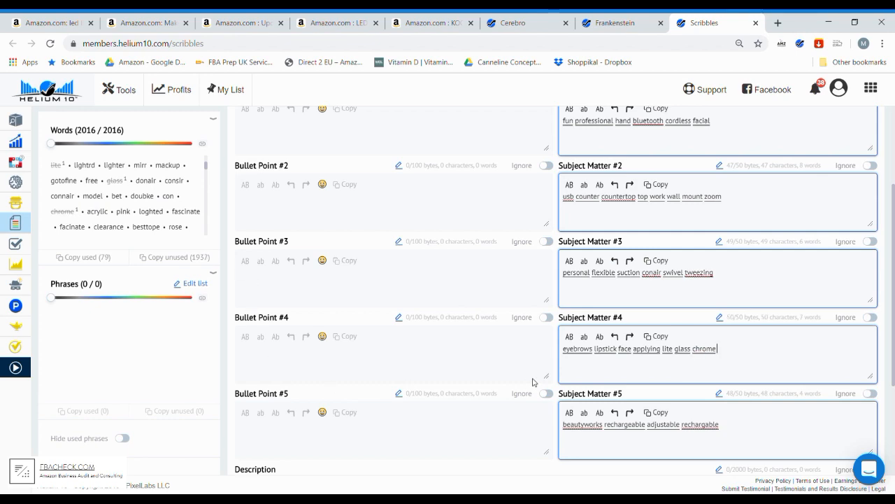
- Review the completed title, the five Subject Matter fields and the Search Terms, checking their byte counters
{"action": "scroll", "coordinate": [531, 329], "scroll_direction": "down", "scroll_amount": 2}
{"action": "scroll", "coordinate": [618, 332], "scroll_direction": "up", "scroll_amount": 4}
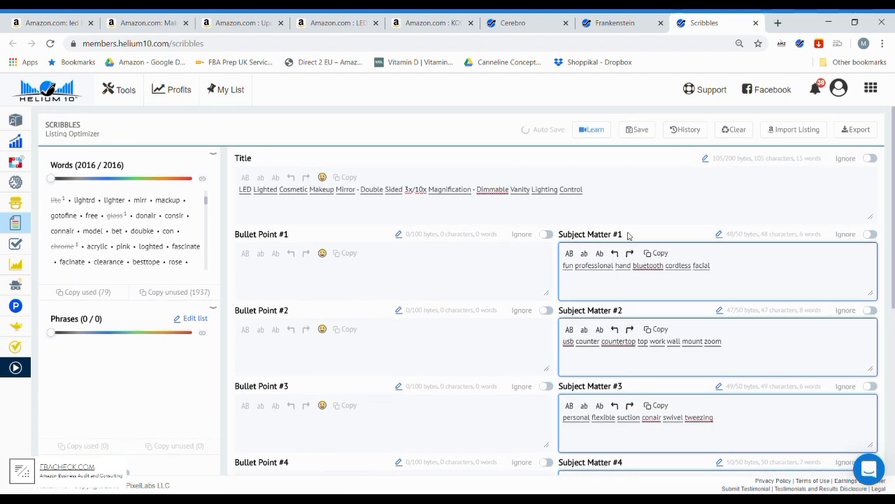
{"action": "scroll", "coordinate": [633, 336], "scroll_direction": "down", "scroll_amount": 4}
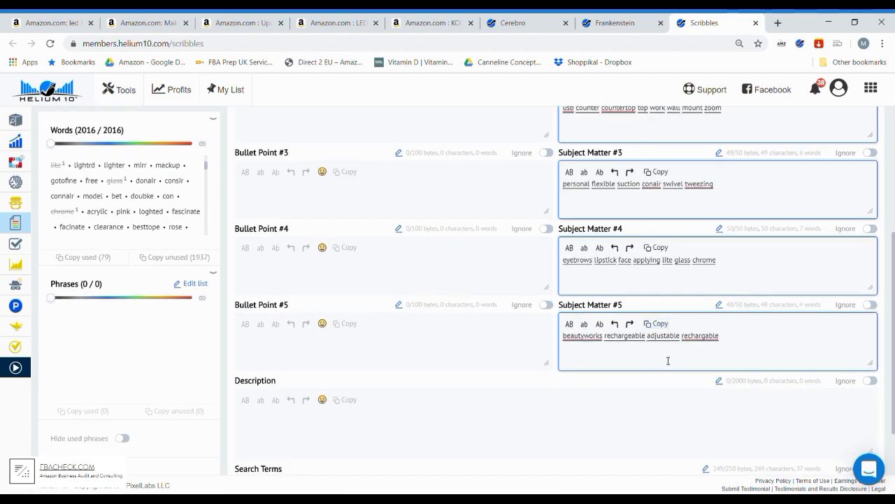
{"action": "scroll", "coordinate": [664, 371], "scroll_direction": "down", "scroll_amount": 1}
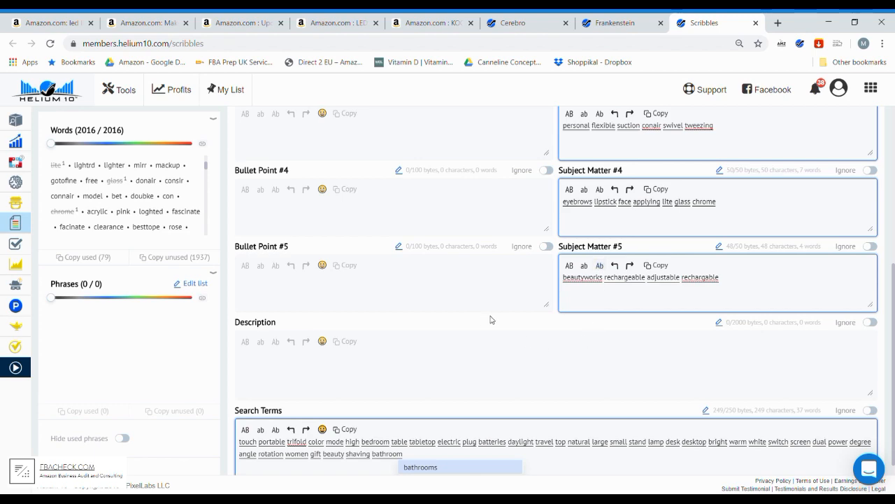
{"action": "scroll", "coordinate": [492, 324], "scroll_direction": "up", "scroll_amount": 1}
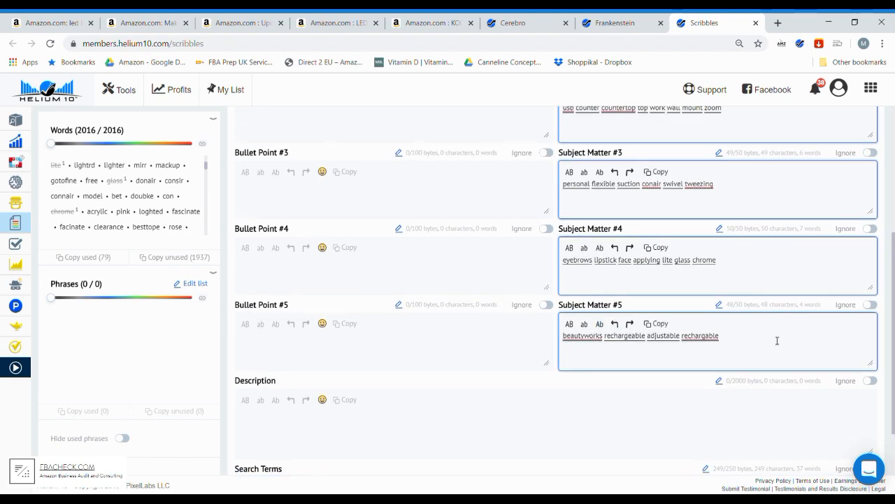
{"action": "scroll", "coordinate": [590, 356], "scroll_direction": "down", "scroll_amount": 2}
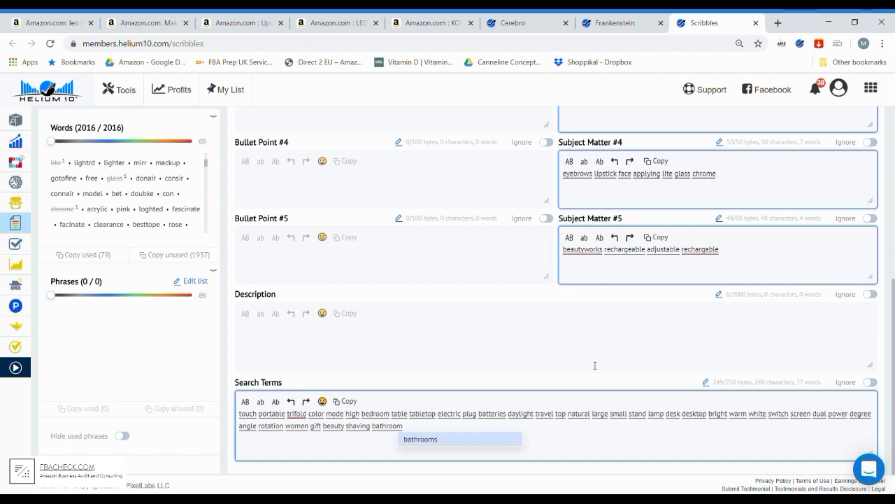
{"action": "scroll", "coordinate": [512, 399], "scroll_direction": "up", "scroll_amount": 4}
{"action": "scroll", "coordinate": [514, 397], "scroll_direction": "up", "scroll_amount": 1}
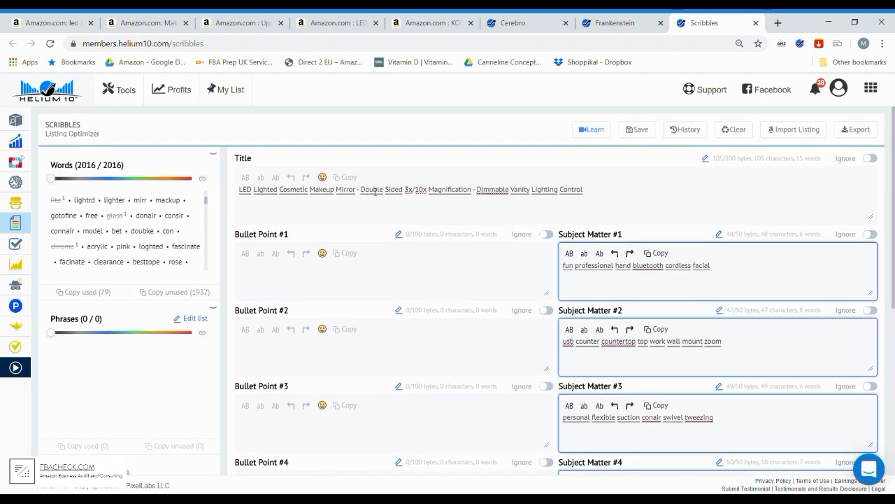
{"action": "scroll", "coordinate": [515, 228], "scroll_direction": "down", "scroll_amount": 5}
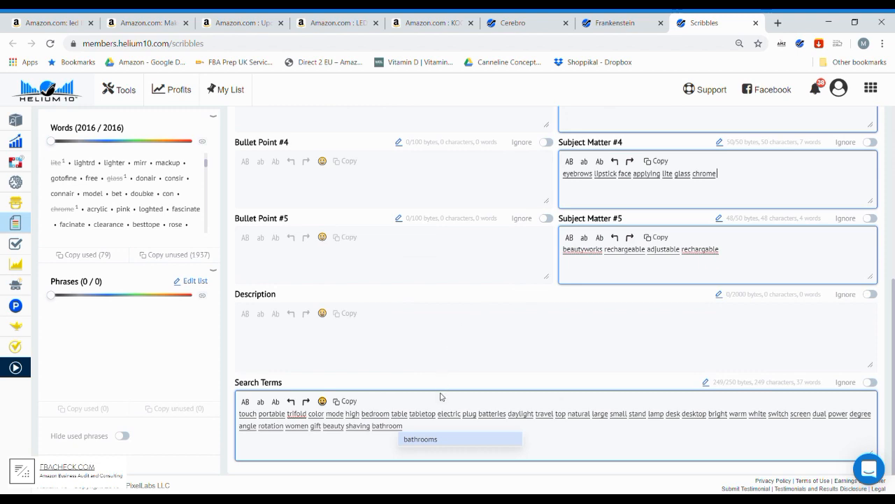
{"action": "scroll", "coordinate": [441, 396], "scroll_direction": "up", "scroll_amount": 2}
{"action": "scroll", "coordinate": [440, 397], "scroll_direction": "up", "scroll_amount": 1}
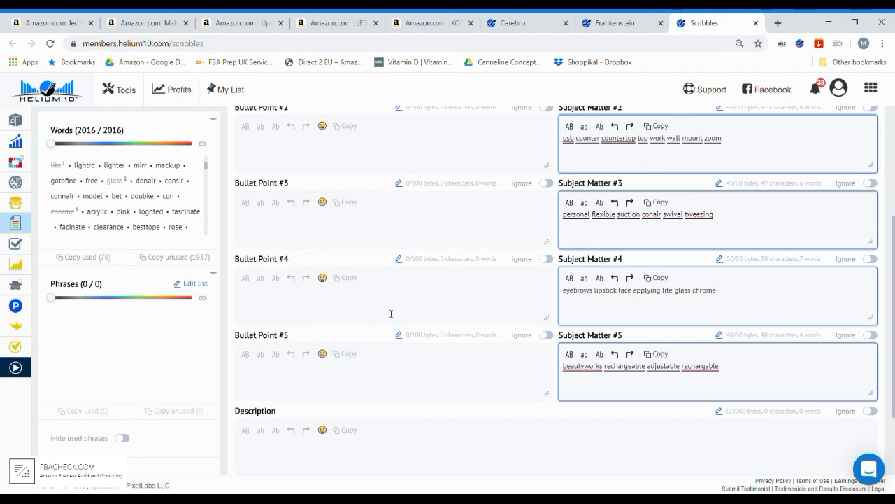
- Start the Description with the keywords "rose gold corded" from the unused words list
{"action": "scroll", "coordinate": [391, 314], "scroll_direction": "down", "scroll_amount": 2}
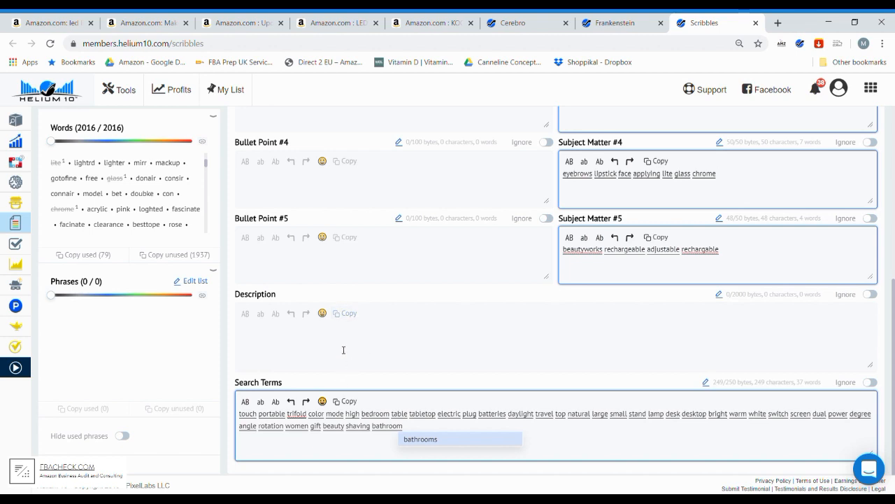
{"action": "left_click", "coordinate": [344, 349]}
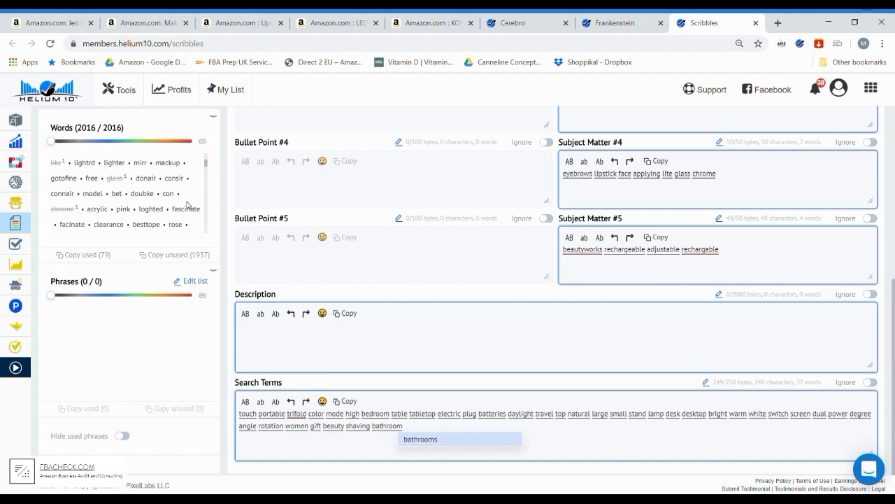
{"action": "scroll", "coordinate": [187, 203], "scroll_direction": "down", "scroll_amount": 2}
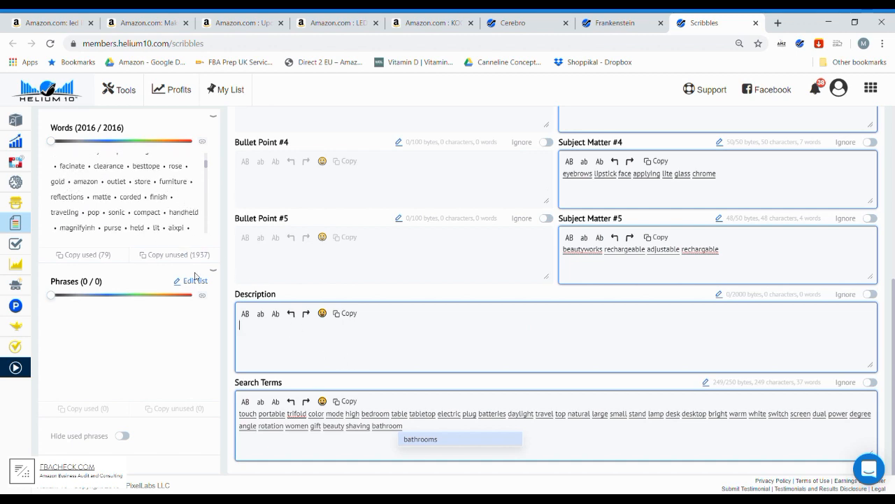
{"action": "type", "text": "se gol"}
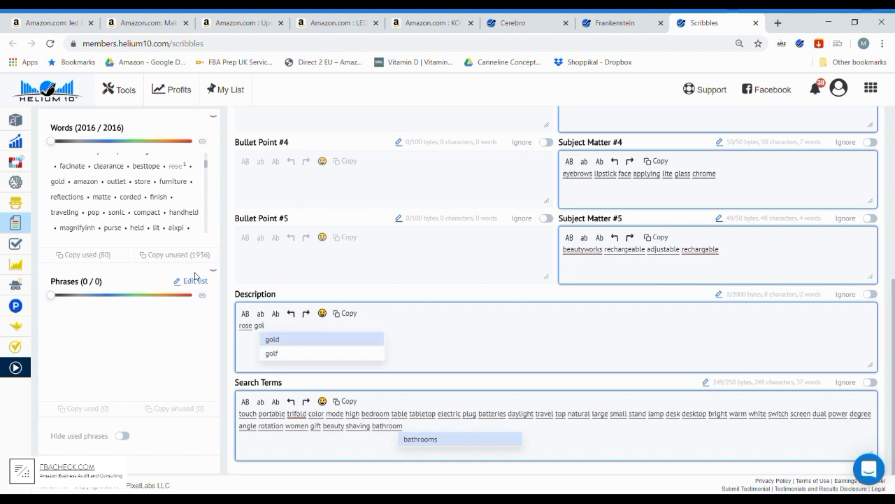
{"action": "type", "text": "d"}
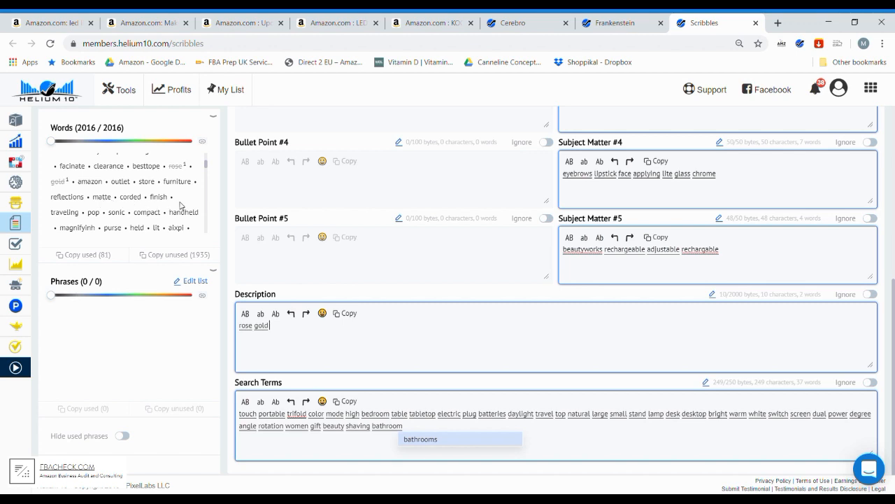
{"action": "type", "text": "cor"}
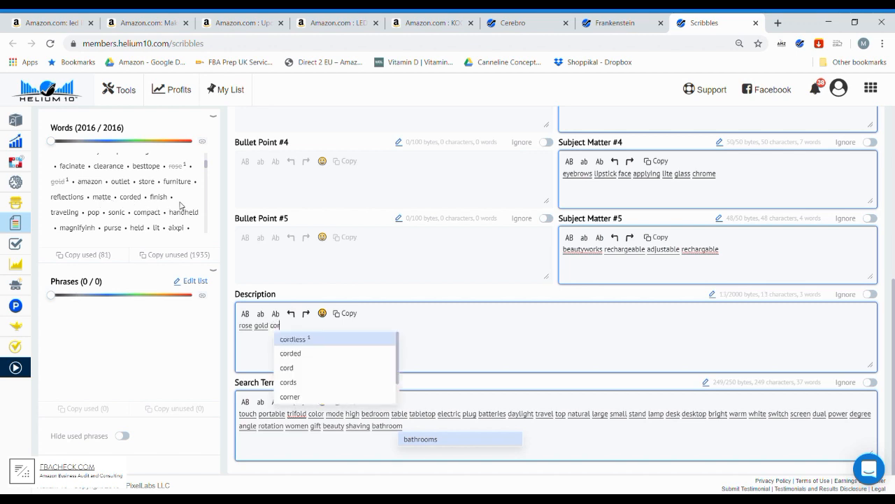
{"action": "key", "text": "Down"}
{"action": "key", "text": "Return"}
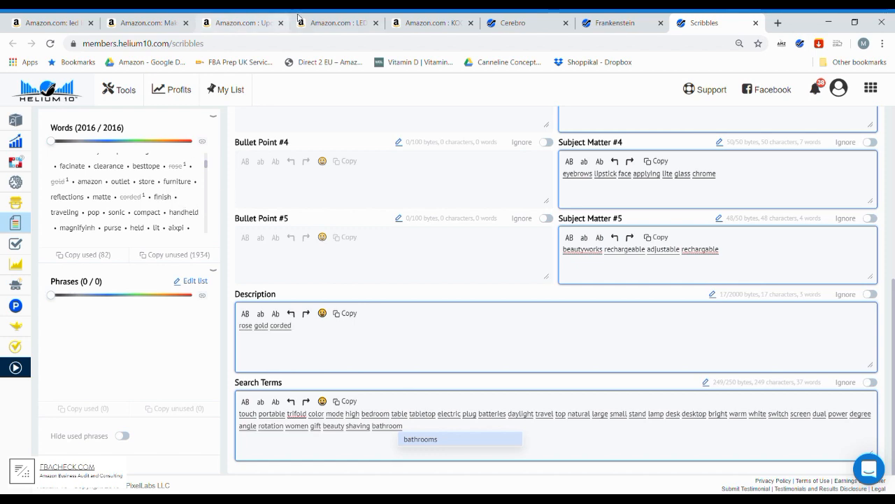
- Check the Aesfee mirror listing on Amazon, return to Scribbles and append "compack handheld" to the Description
{"action": "left_click", "coordinate": [332, 23]}
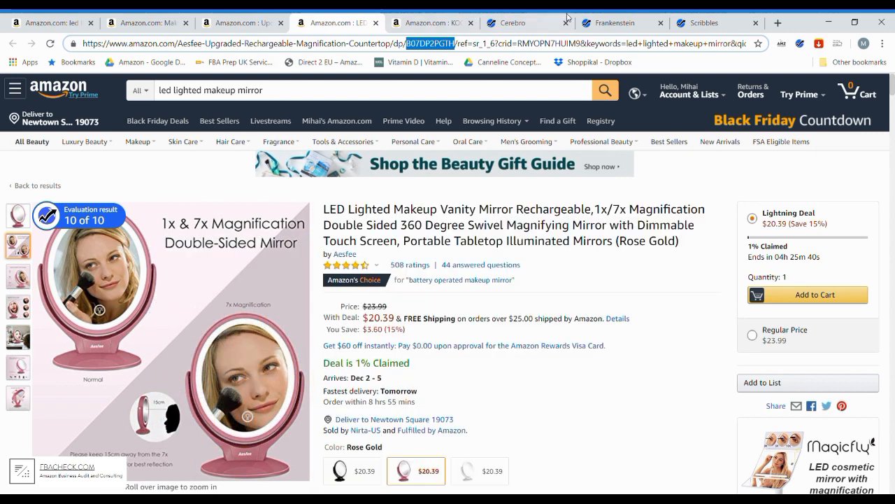
{"action": "left_click", "coordinate": [701, 21]}
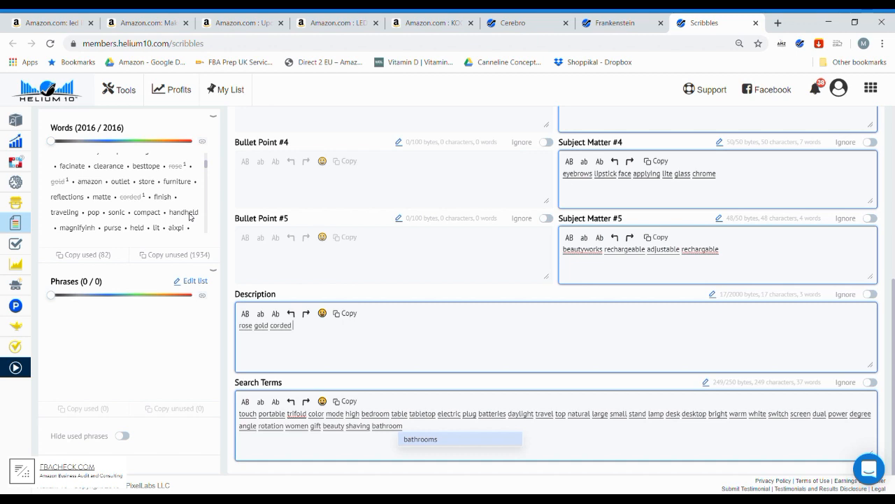
{"action": "type", "text": "compack hand"}
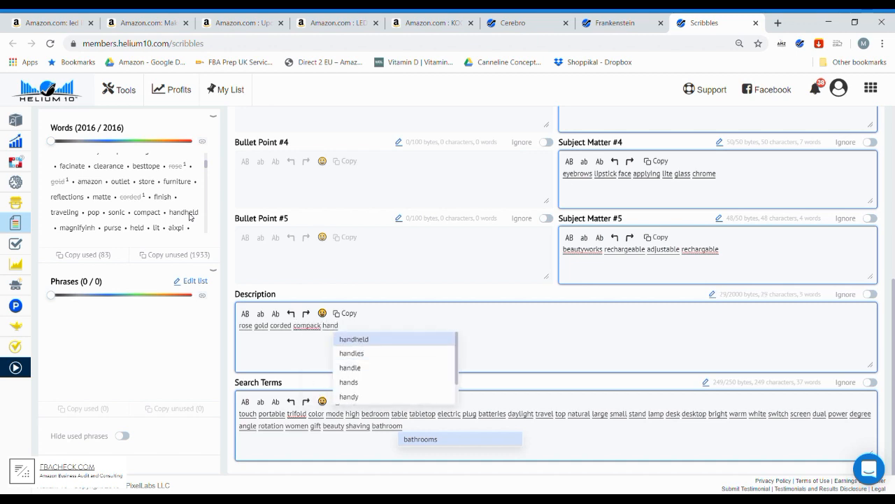
{"action": "key", "text": "Return"}
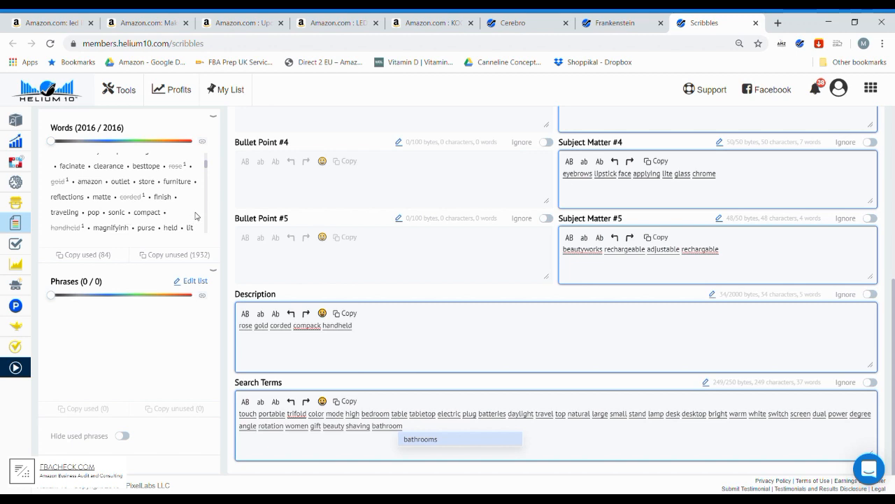
{"action": "scroll", "coordinate": [190, 212], "scroll_direction": "down", "scroll_amount": 2}
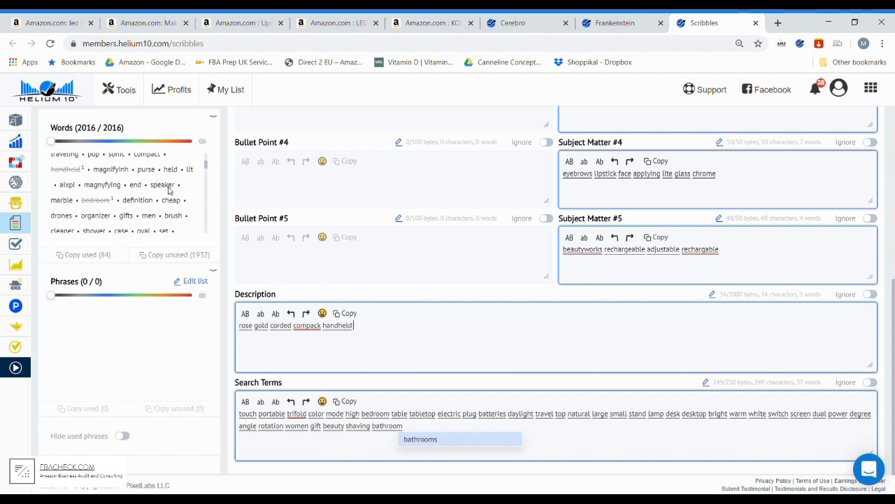
- Append the unused words "purse lit speaker" to the end of the Description
{"action": "type", "text": "purs"}
{"action": "key", "text": "Return"}
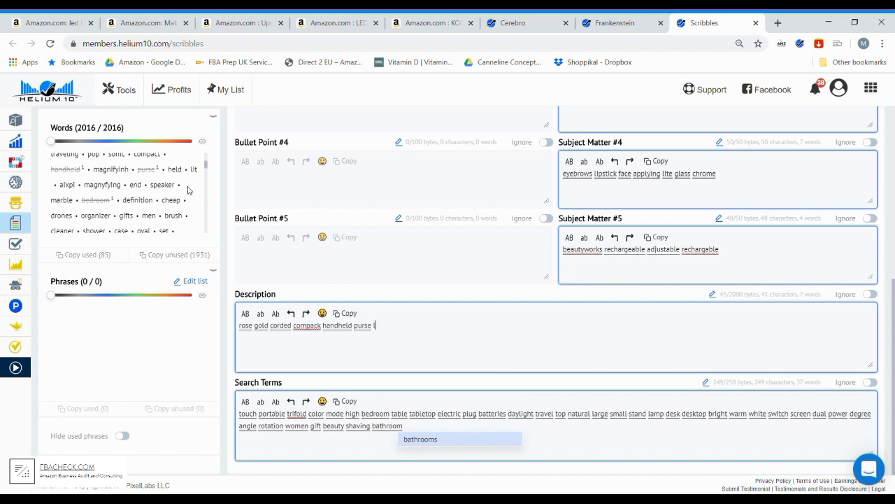
{"action": "type", "text": "lit"}
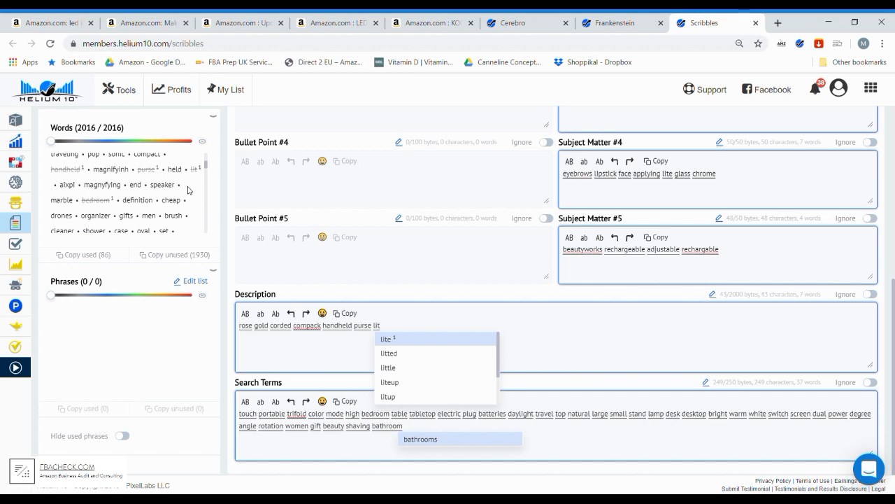
{"action": "key", "text": "Escape"}
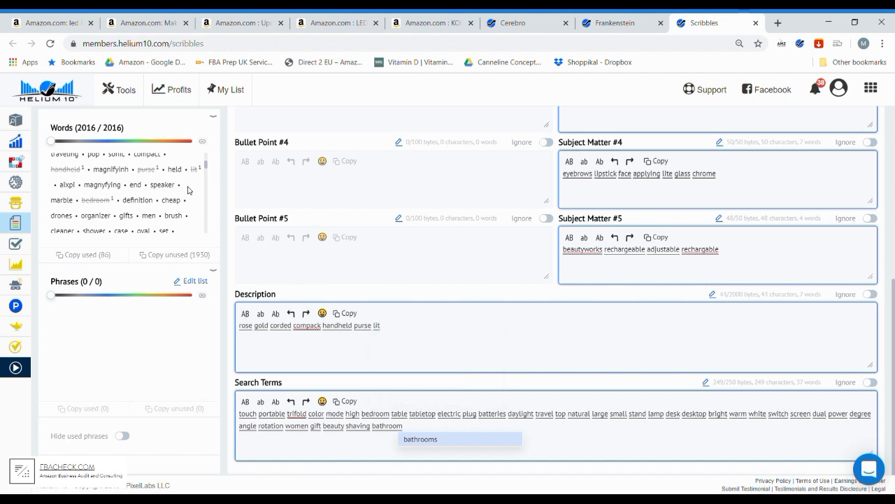
{"action": "type", "text": "spe"}
{"action": "key", "text": "Return"}
- Add the keywords "cheap organizer" from the unused words list to the end of the Description
{"action": "scroll", "coordinate": [186, 208], "scroll_direction": "down", "scroll_amount": 2}
{"action": "scroll", "coordinate": [187, 208], "scroll_direction": "up", "scroll_amount": 2}
{"action": "type", "text": "che"}
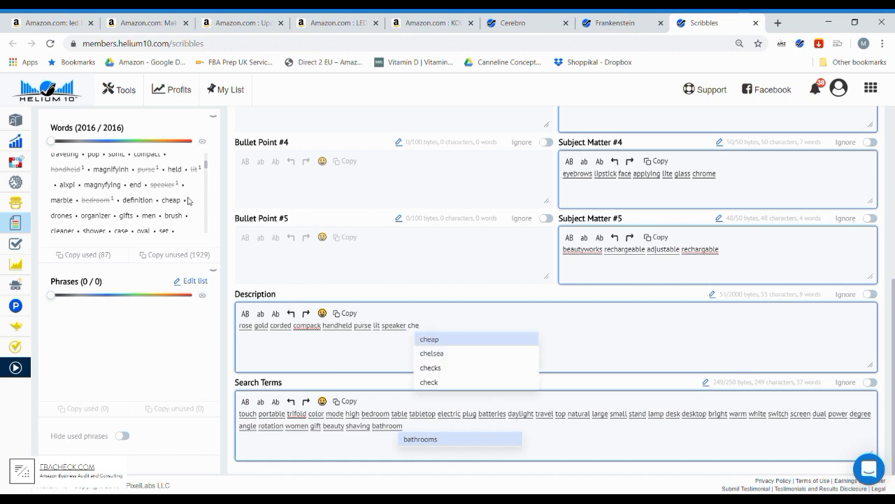
{"action": "type", "text": "ap "}
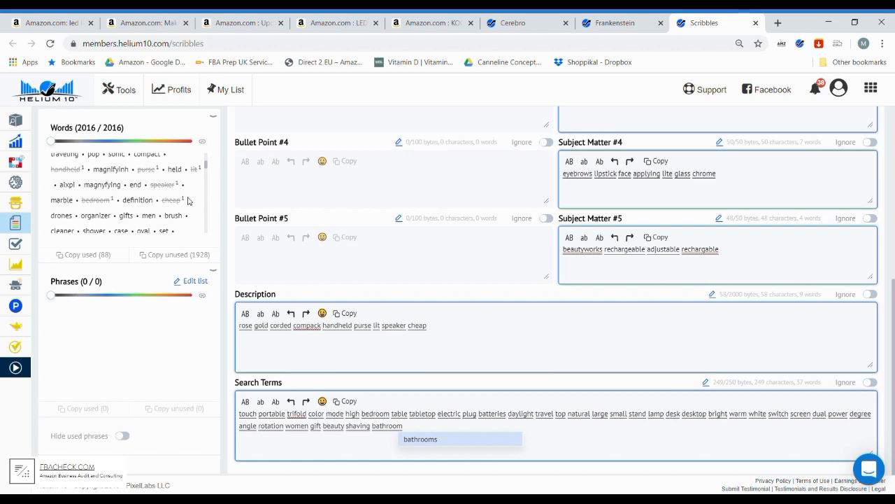
{"action": "type", "text": "organizer"}
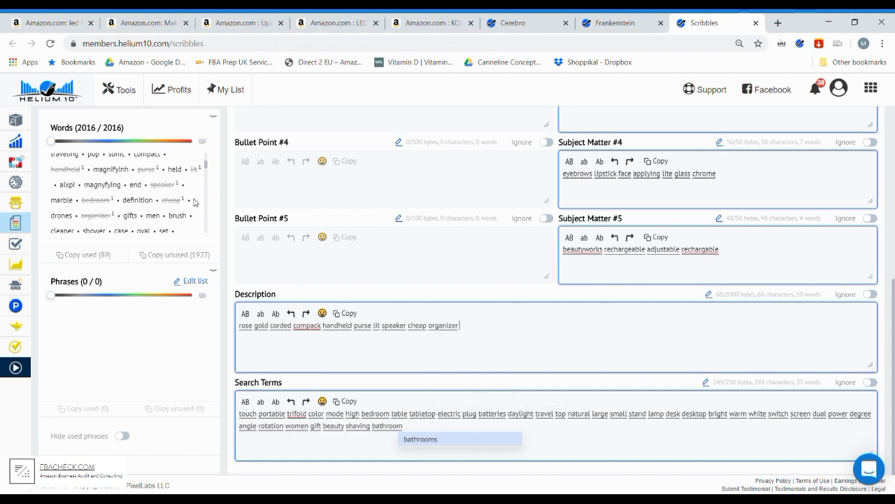
- Continue the Description with the keywords "mens brush"
{"action": "scroll", "coordinate": [196, 202], "scroll_direction": "down", "scroll_amount": 2}
{"action": "type", "text": "men"}
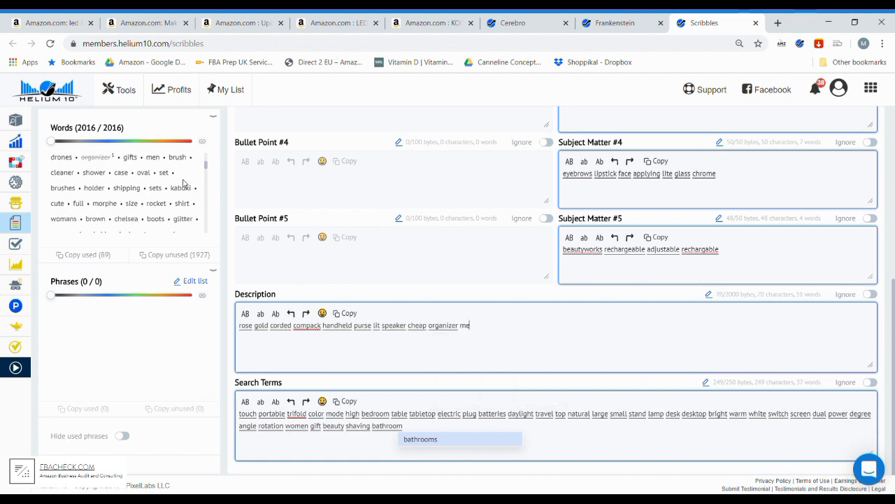
{"action": "key", "text": "Escape"}
{"action": "type", "text": "bru"}
{"action": "key", "text": "BackSpace"}
{"action": "key", "text": "BackSpace"}
{"action": "key", "text": "BackSpace"}
{"action": "key", "text": "BackSpace"}
{"action": "type", "text": "s brus"}
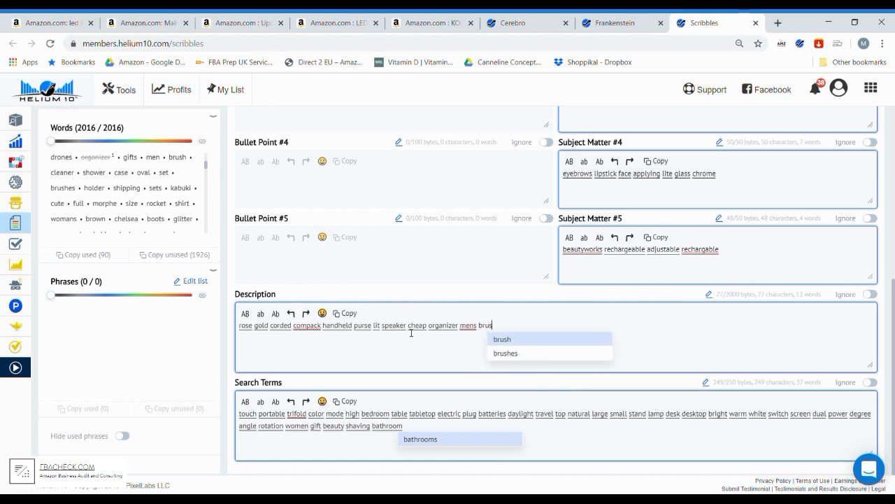
{"action": "key", "text": "Return"}
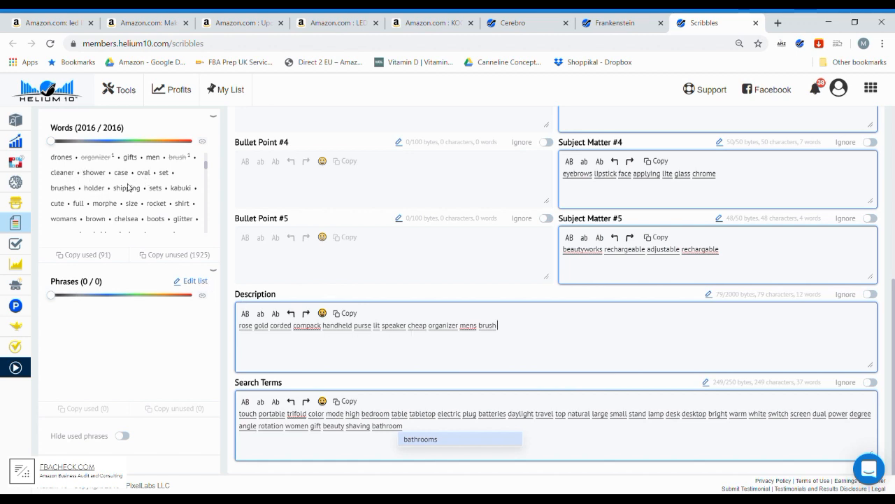
- Append "case oval round holder" to the end of the Description
{"action": "type", "text": "case ova"}
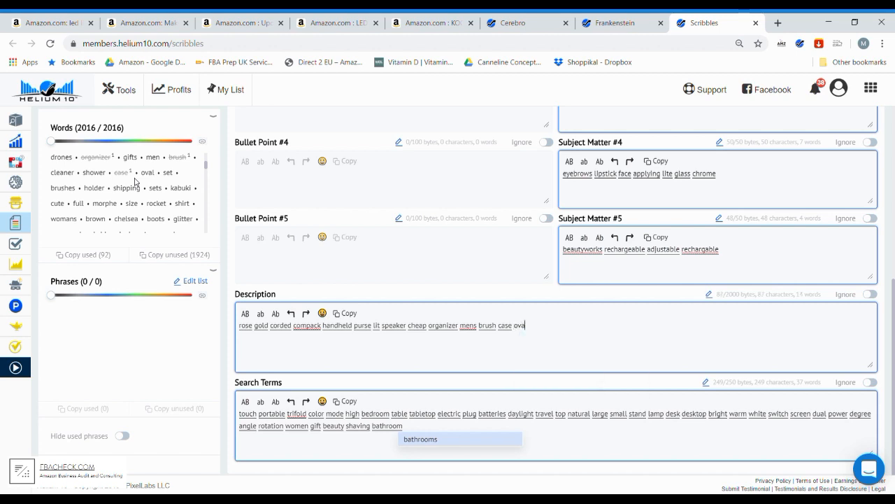
{"action": "type", "text": "l roun"}
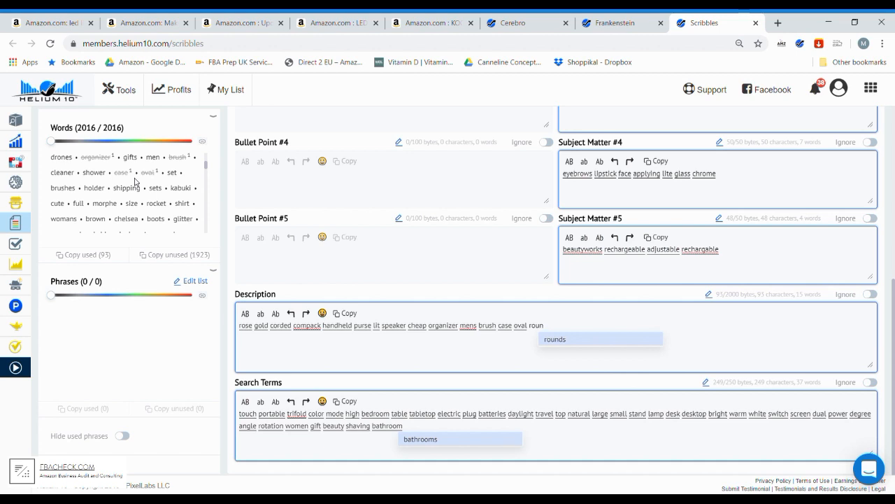
{"action": "type", "text": "d "}
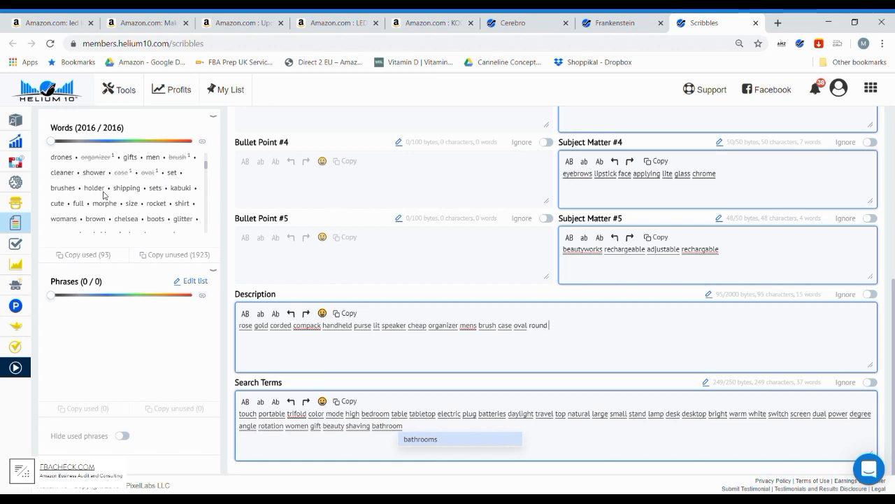
{"action": "type", "text": "holder"}
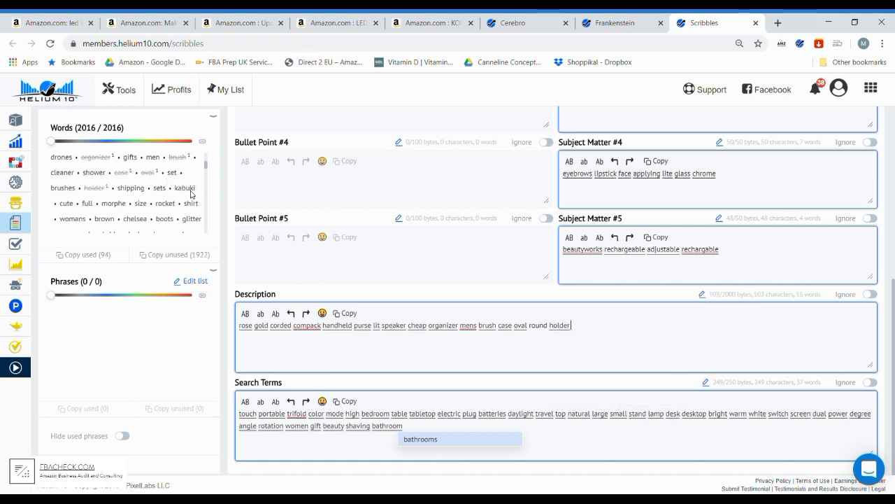
- Look further through the unused words and append "glitter kit teen girls" to the Description
{"action": "scroll", "coordinate": [140, 203], "scroll_direction": "down", "scroll_amount": 2}
{"action": "scroll", "coordinate": [98, 209], "scroll_direction": "up", "scroll_amount": 2}
{"action": "scroll", "coordinate": [183, 196], "scroll_direction": "down", "scroll_amount": 2}
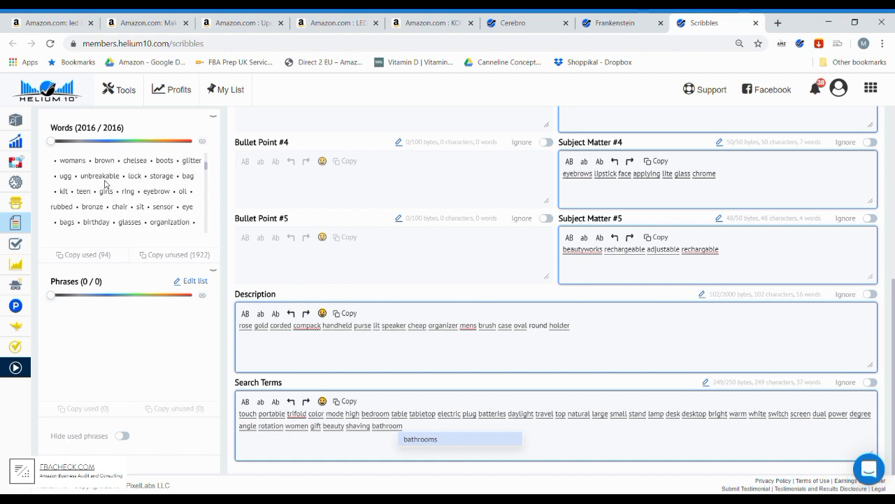
{"action": "type", "text": "glitter"}
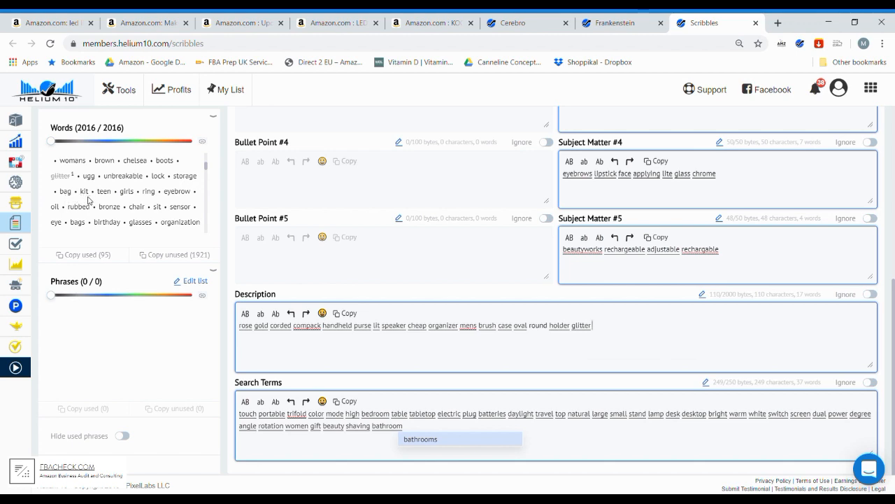
{"action": "type", "text": "kit"}
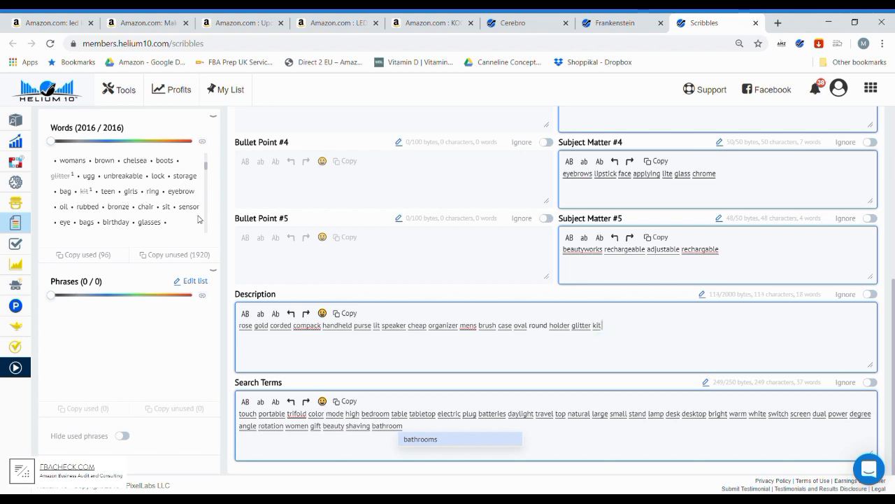
{"action": "type", "text": " teen"}
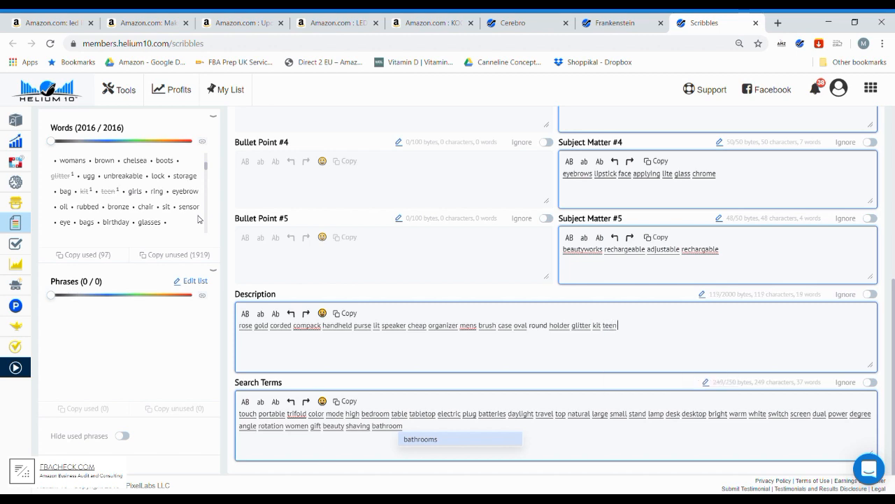
{"action": "type", "text": " gir"}
{"action": "key", "text": "Return"}
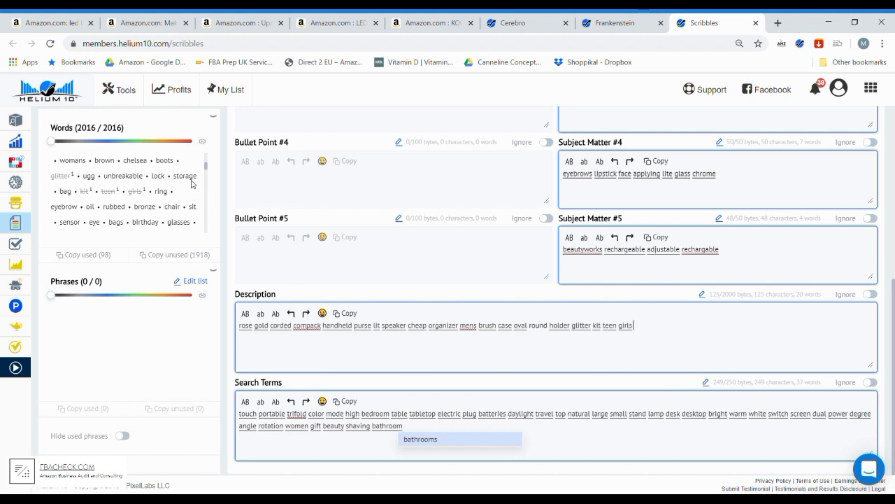
- Add the unused words "chair sensor" to the end of the Description
{"action": "type", "text": "cha"}
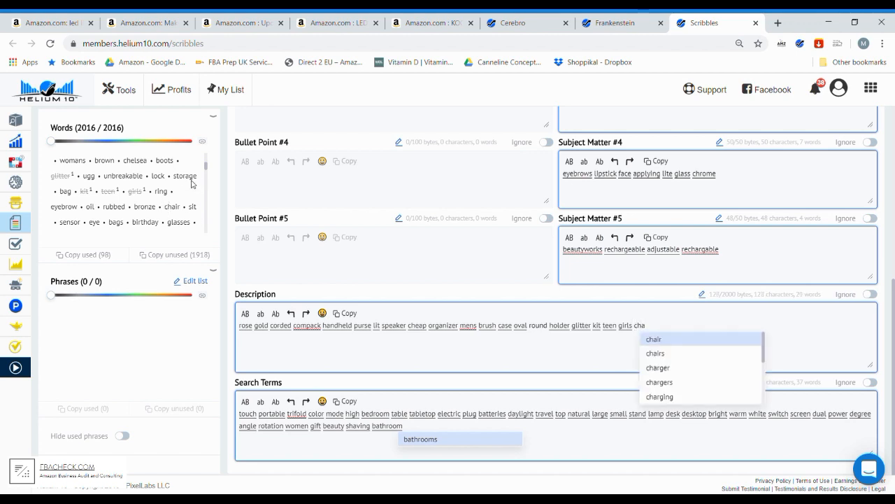
{"action": "key", "text": "Return"}
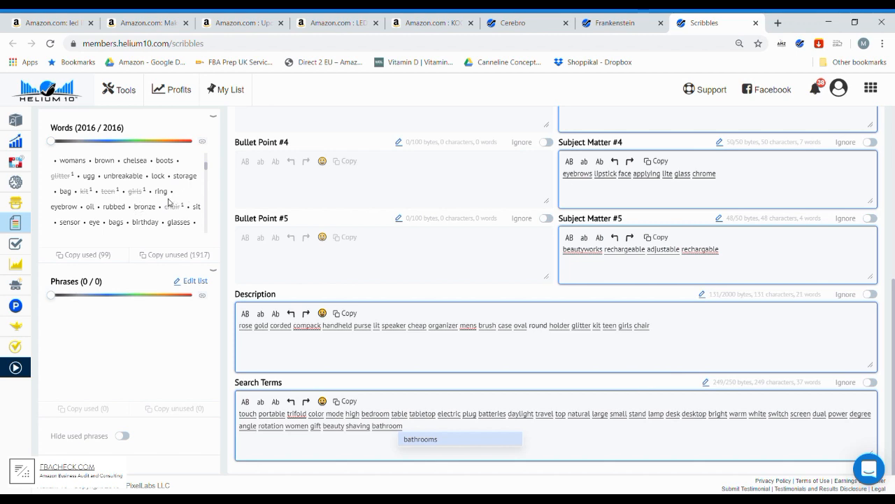
{"action": "scroll", "coordinate": [168, 203], "scroll_direction": "down", "scroll_amount": 2}
{"action": "type", "text": "sensor"}
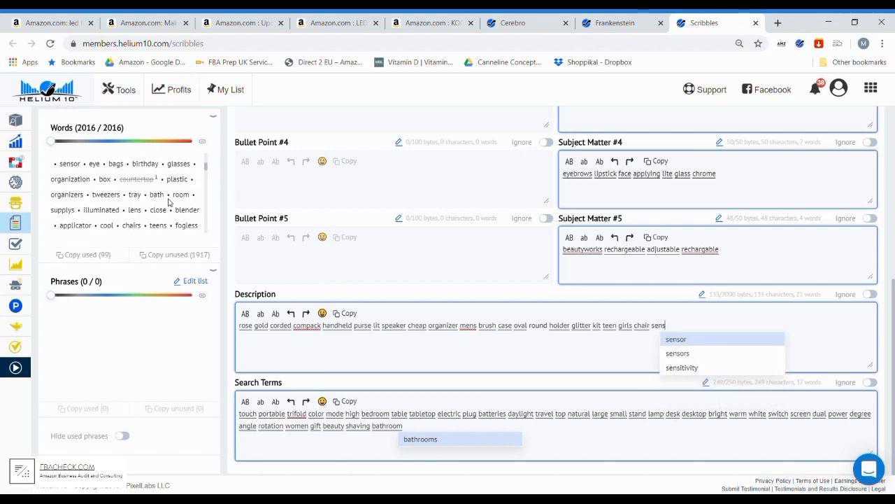
{"action": "key", "text": "Return"}
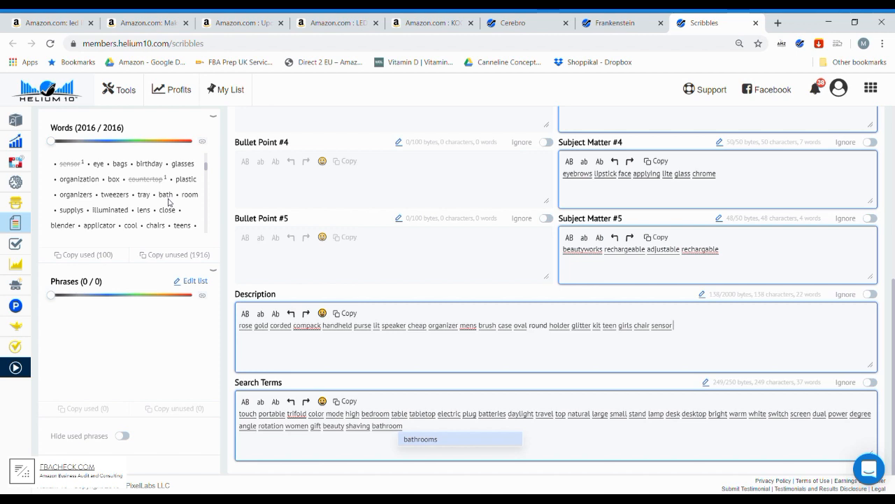
- Append the room-related keywords "room living" to the Description
{"action": "type", "text": "room "}
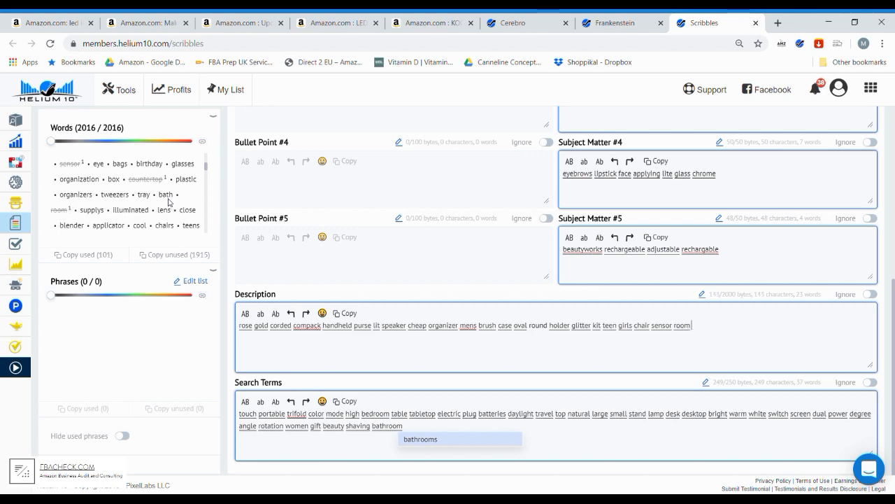
{"action": "type", "text": "livin"}
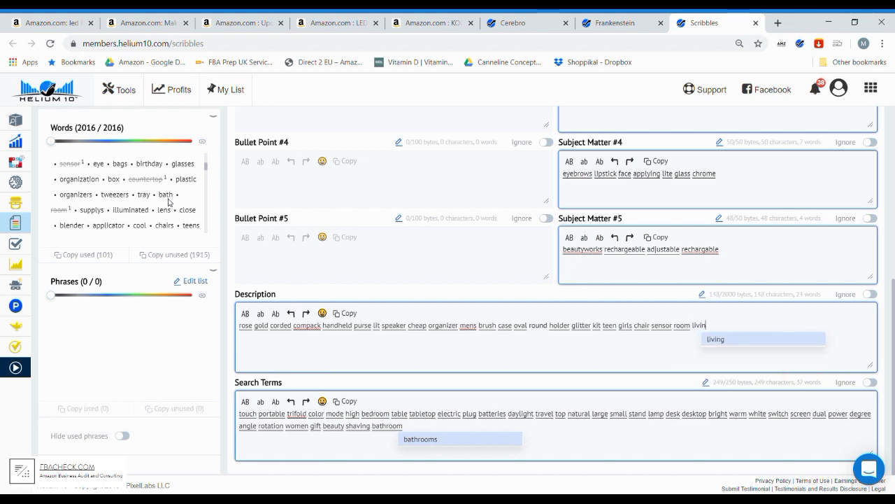
{"action": "type", "text": "g "}
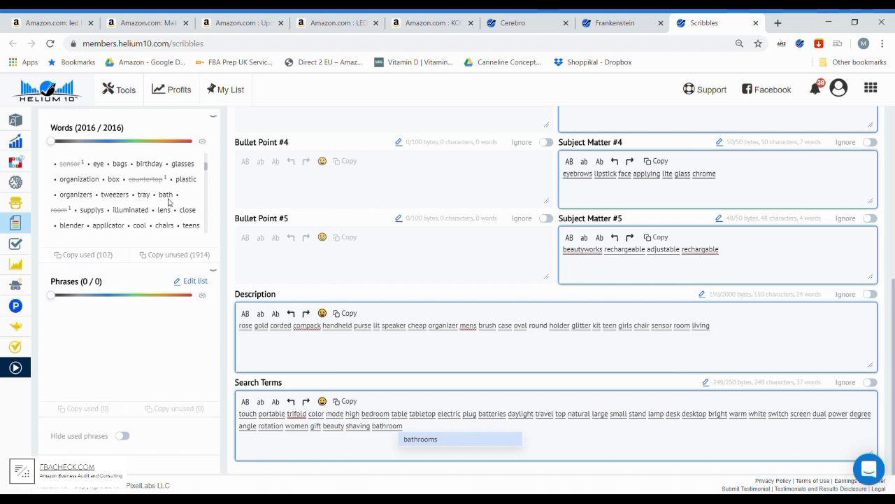
{"action": "type", "text": "bed"}
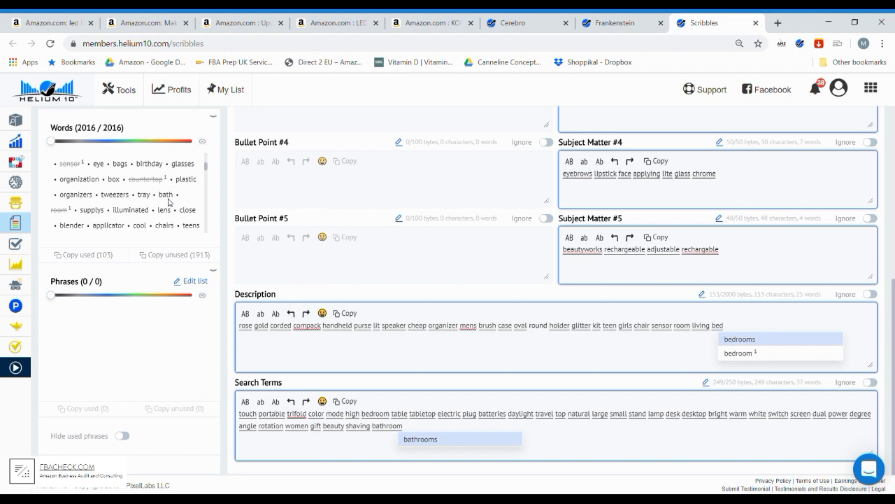
{"action": "key", "text": "BackSpace"}
{"action": "key", "text": "BackSpace"}
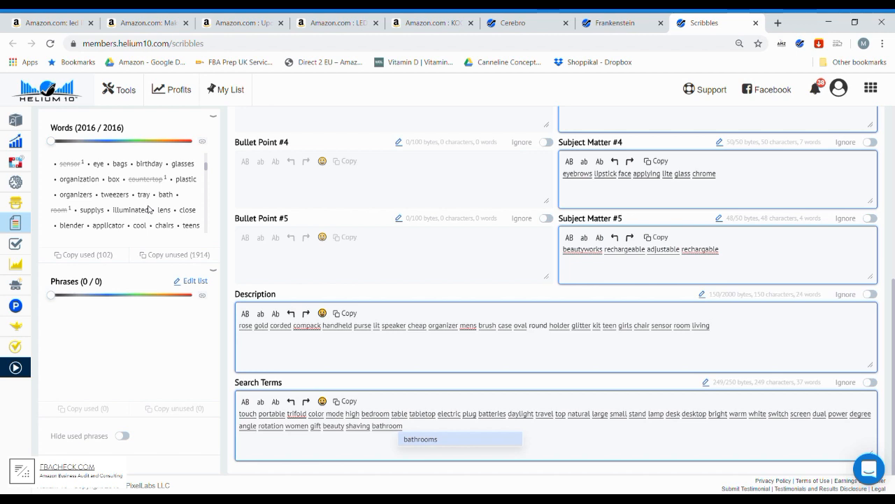
- Continue the Description with the unused words "tray bath fogless"
{"action": "type", "text": "tray "}
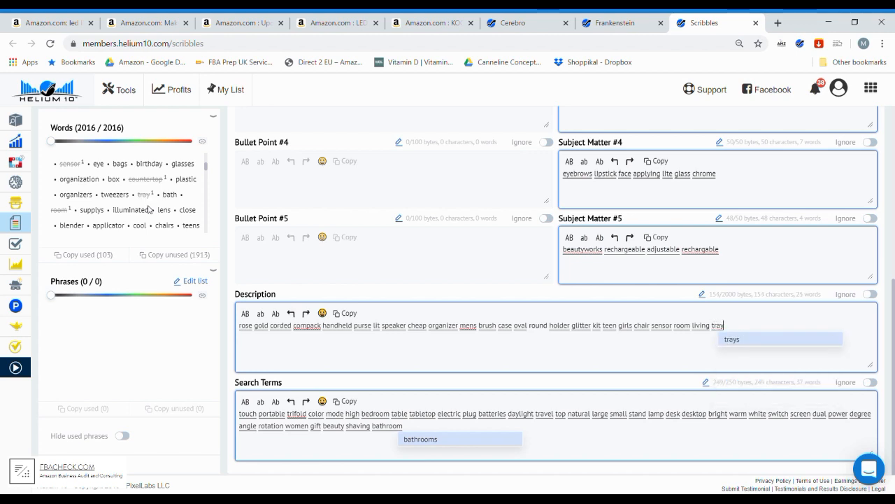
{"action": "type", "text": "bath"}
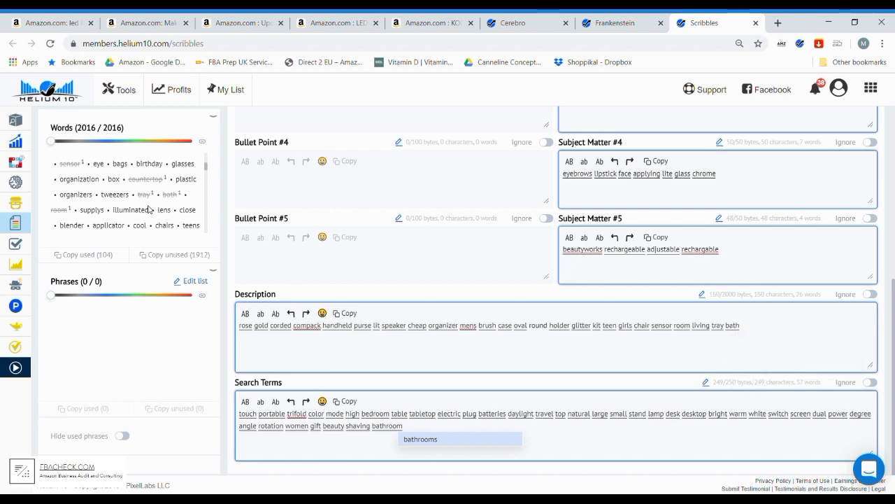
{"action": "scroll", "coordinate": [170, 188], "scroll_direction": "down", "scroll_amount": 1}
{"action": "scroll", "coordinate": [171, 189], "scroll_direction": "up", "scroll_amount": 1}
{"action": "type", "text": "fog"}
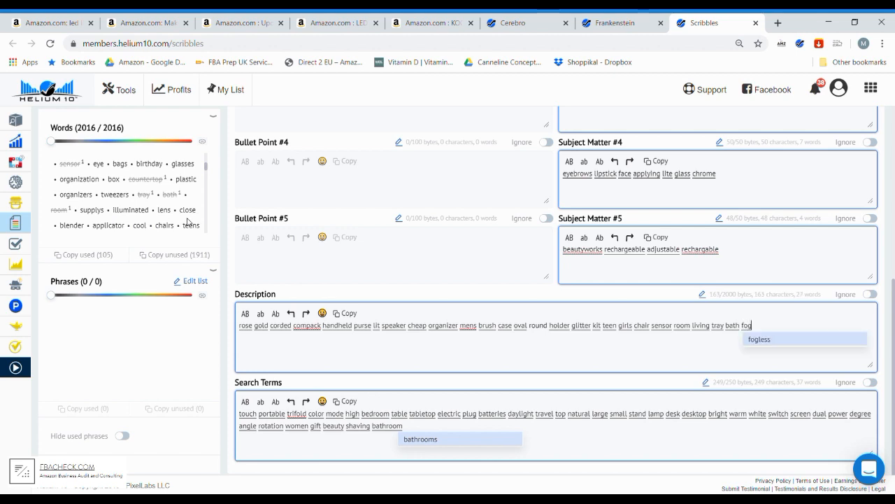
{"action": "key", "text": "Tab"}
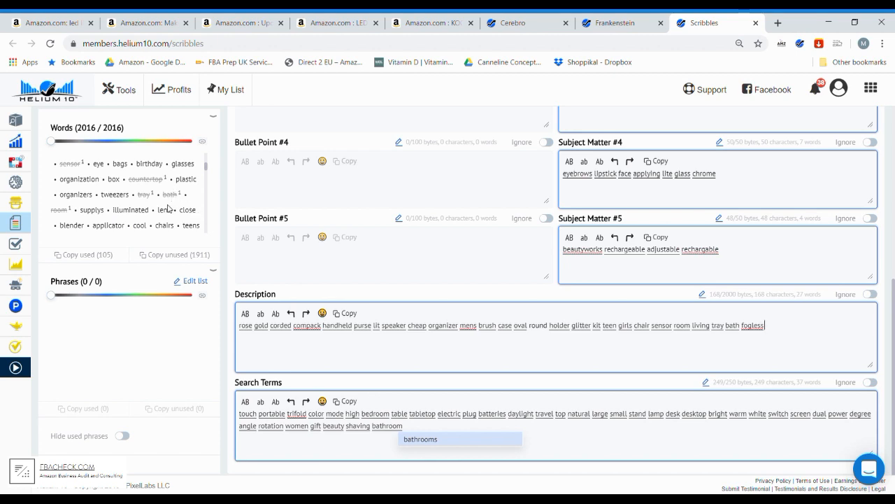
- Append the keywords "bulb accessories" from further down the unused words list to the Description
{"action": "scroll", "coordinate": [177, 208], "scroll_direction": "down", "scroll_amount": 1}
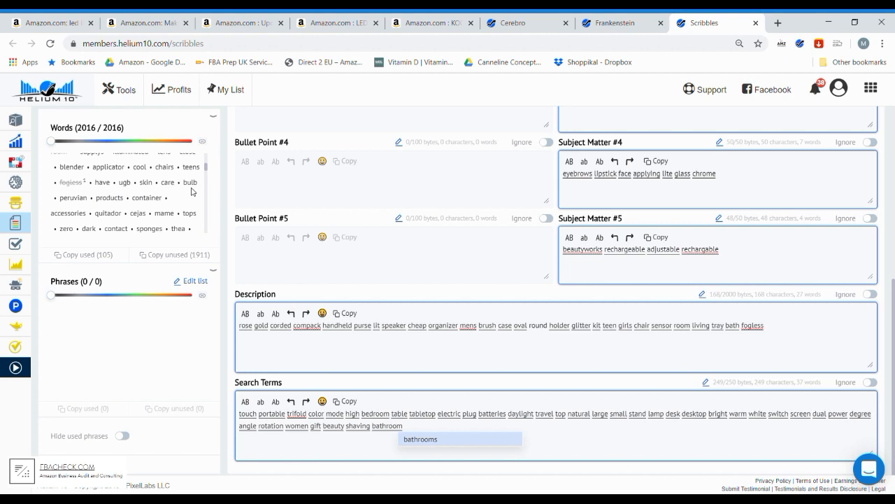
{"action": "type", "text": "bulb accessories "}
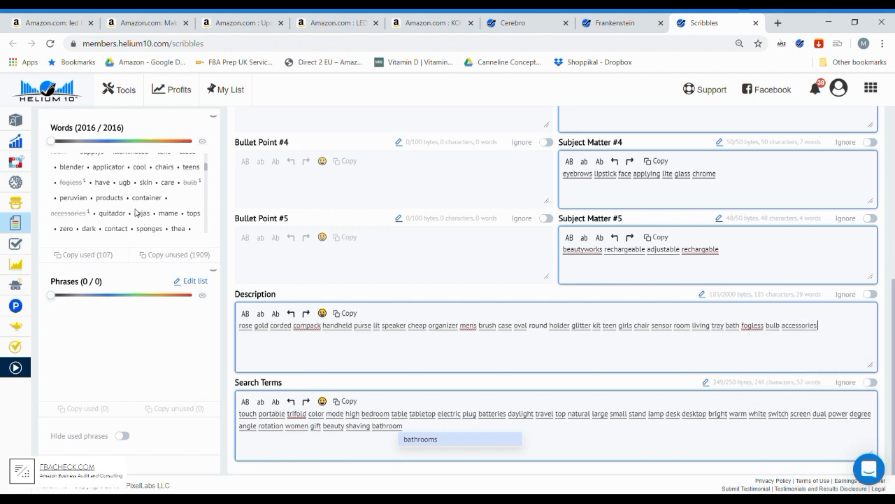
{"action": "type", "text": "beau"}
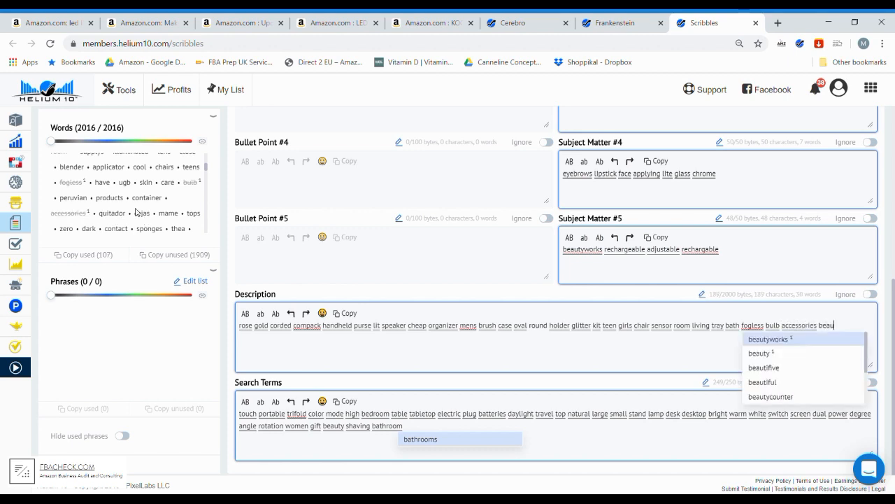
{"action": "key", "text": "BackSpace"}
{"action": "key", "text": "BackSpace"}
{"action": "key", "text": "BackSpace"}
{"action": "key", "text": "BackSpace"}
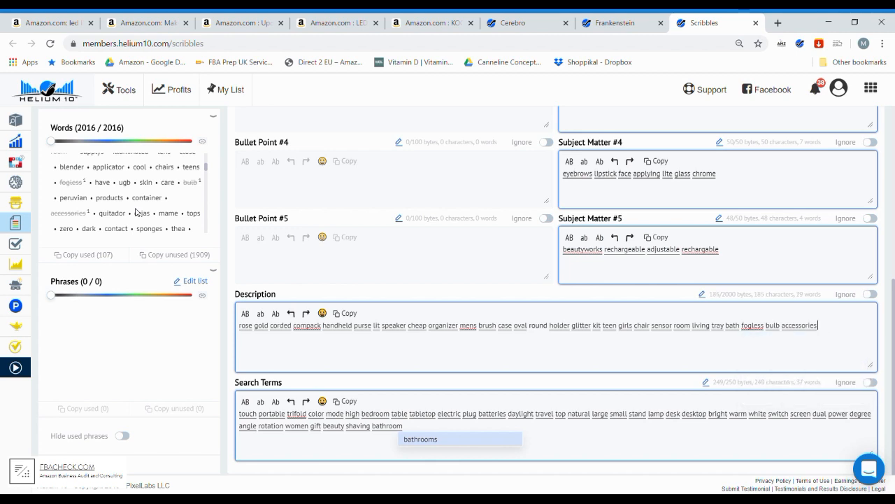
- Append the unused word "foundation" to the end of the Description
{"action": "scroll", "coordinate": [161, 223], "scroll_direction": "down", "scroll_amount": 1}
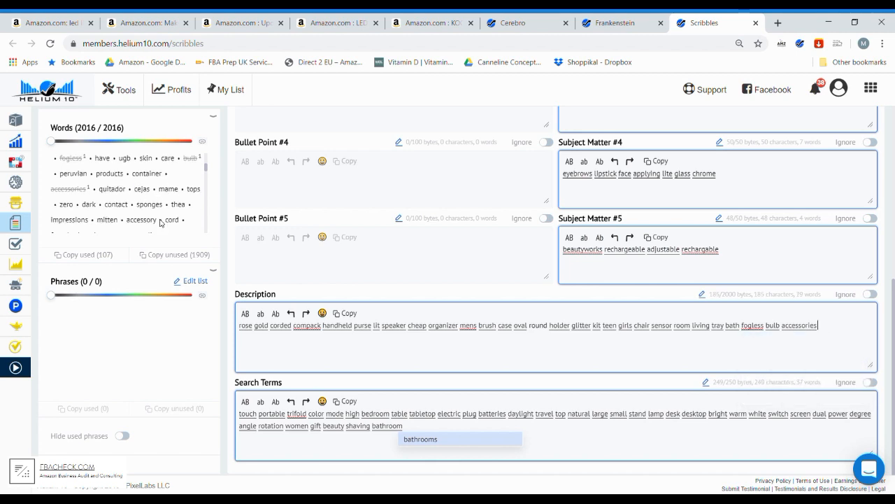
{"action": "scroll", "coordinate": [161, 222], "scroll_direction": "down", "scroll_amount": 1}
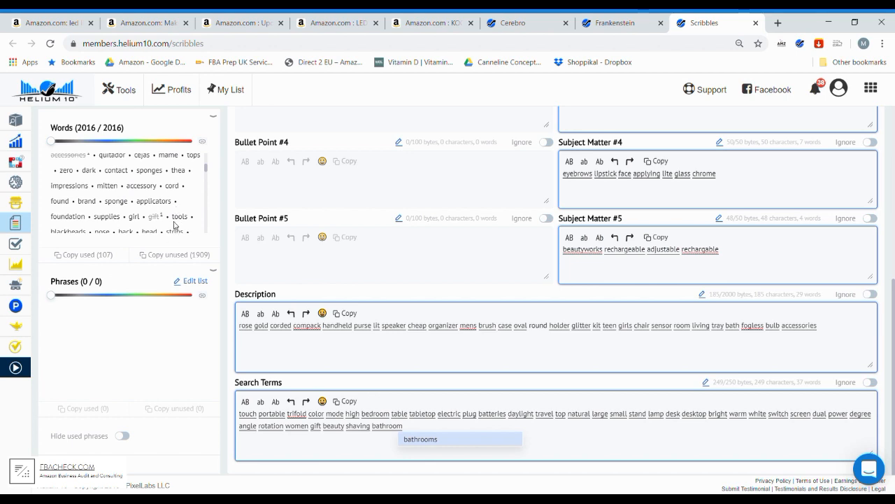
{"action": "type", "text": "found"}
{"action": "key", "text": "Tab"}
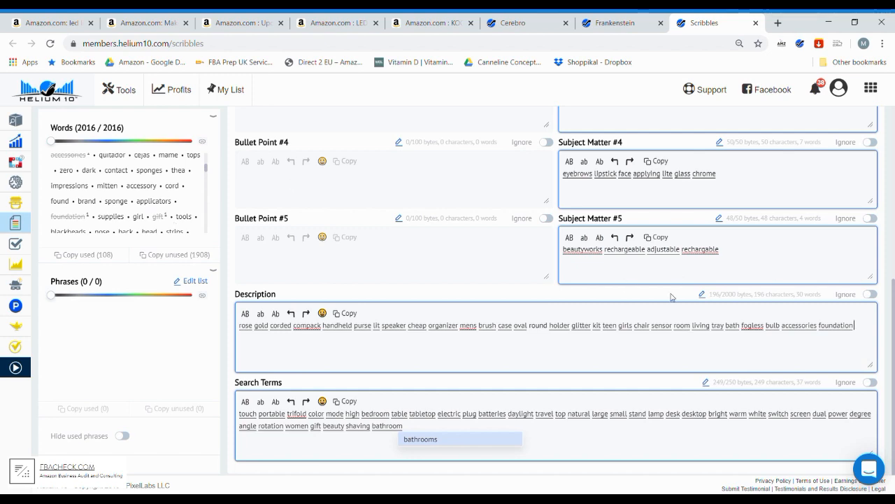
- Review the whole listing draft, from the Title and Subject Matter fields to the Description and Search Terms
{"action": "scroll", "coordinate": [734, 342], "scroll_direction": "up", "scroll_amount": 2}
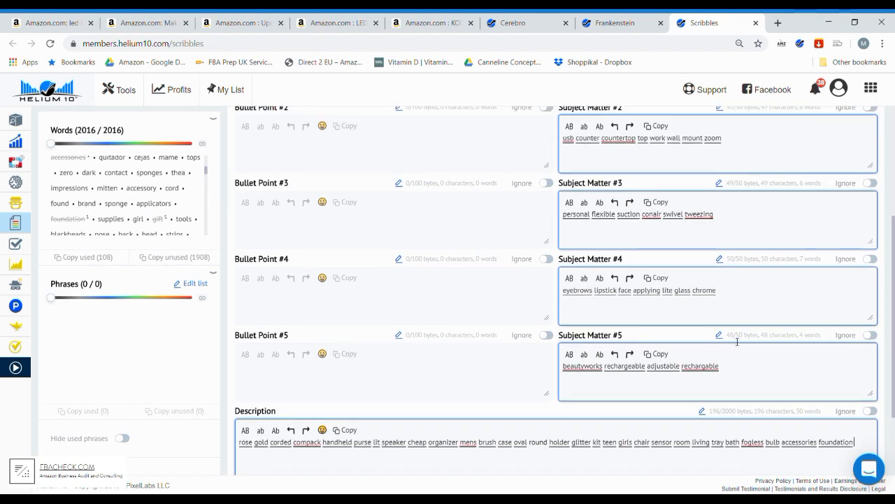
{"action": "scroll", "coordinate": [734, 342], "scroll_direction": "up", "scroll_amount": 3}
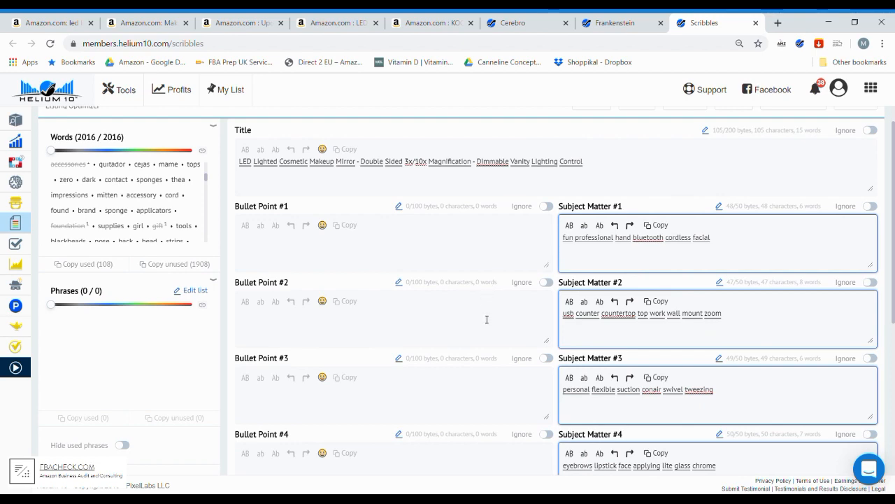
{"action": "scroll", "coordinate": [486, 317], "scroll_direction": "down", "scroll_amount": 2}
{"action": "scroll", "coordinate": [484, 316], "scroll_direction": "down", "scroll_amount": 3}
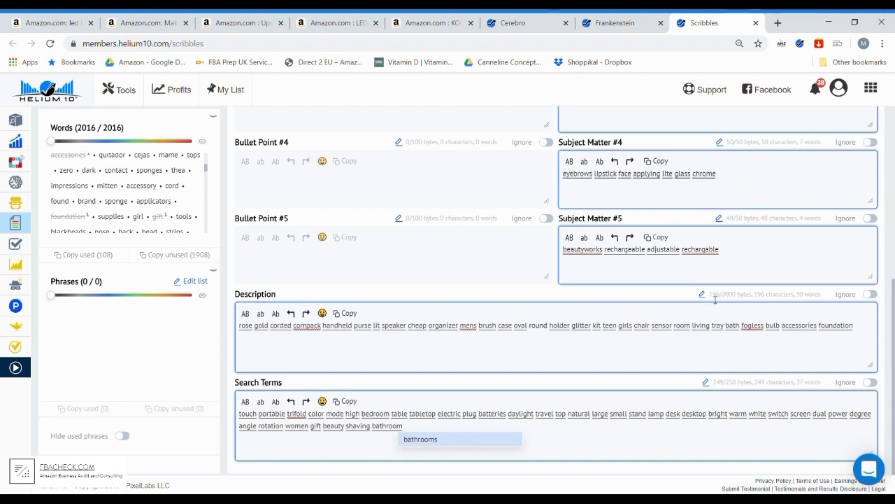
{"action": "scroll", "coordinate": [524, 226], "scroll_direction": "up", "scroll_amount": 6}
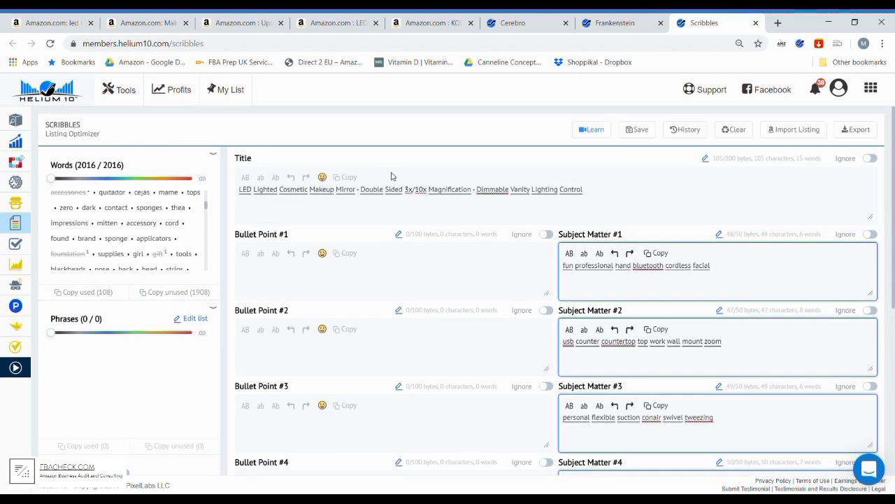
{"action": "scroll", "coordinate": [711, 214], "scroll_direction": "down", "scroll_amount": 6}
{"action": "scroll", "coordinate": [629, 392], "scroll_direction": "up", "scroll_amount": 5}
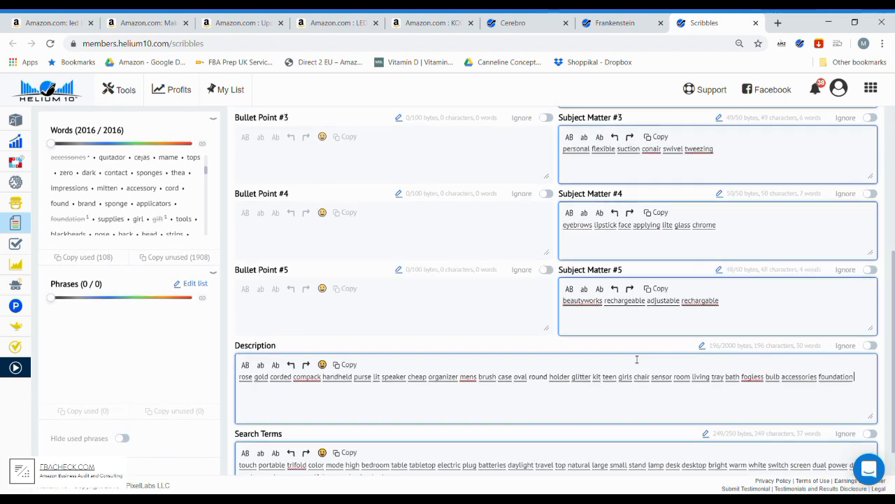
{"action": "scroll", "coordinate": [648, 291], "scroll_direction": "down", "scroll_amount": 4}
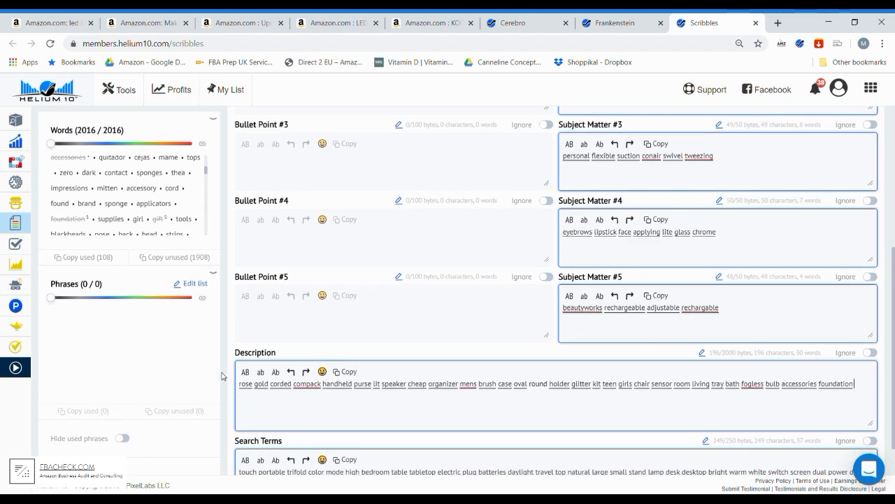
{"action": "scroll", "coordinate": [502, 277], "scroll_direction": "up", "scroll_amount": 2}
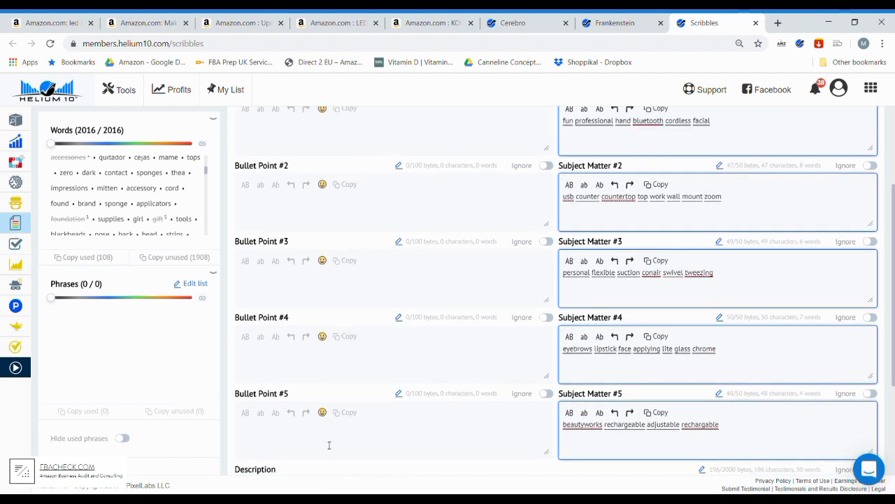
{"action": "scroll", "coordinate": [758, 230], "scroll_direction": "up", "scroll_amount": 2}
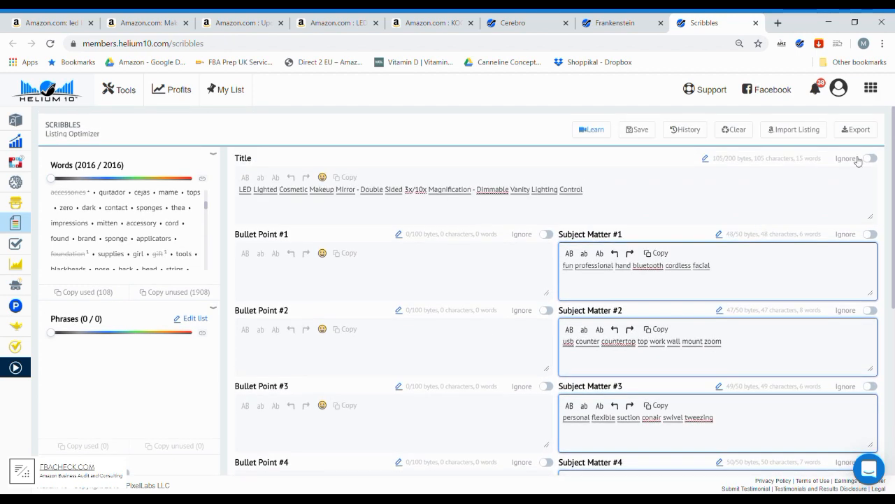
- Open the export options for the listing draft and point out the CSV format
{"action": "left_click", "coordinate": [870, 130]}
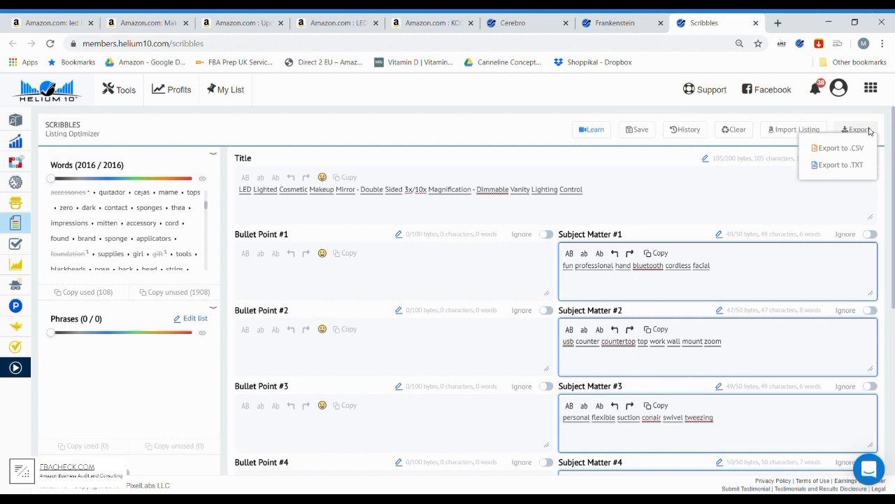
{"action": "left_click", "coordinate": [836, 156]}
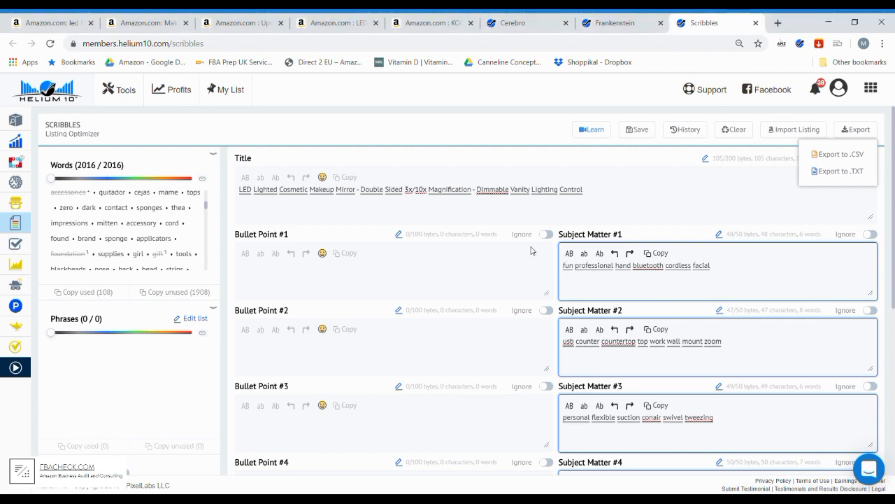
{"action": "scroll", "coordinate": [622, 259], "scroll_direction": "down", "scroll_amount": 3}
{"action": "scroll", "coordinate": [622, 266], "scroll_direction": "down", "scroll_amount": 1}
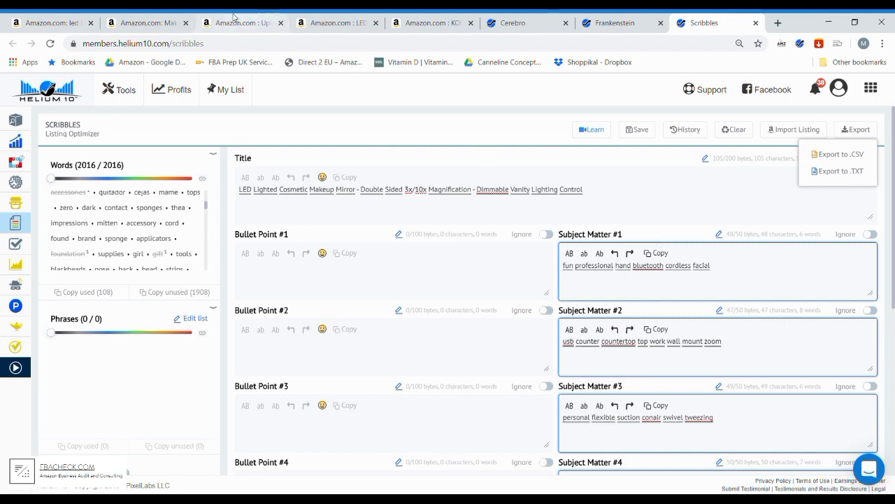
- Look through the open Amazon competitor pages and the "led lighted makeup mirror" search results, and return to the Scribbles draft
{"action": "left_click", "coordinate": [419, 23]}
{"action": "left_click", "coordinate": [334, 23]}
{"action": "left_click", "coordinate": [242, 23]}
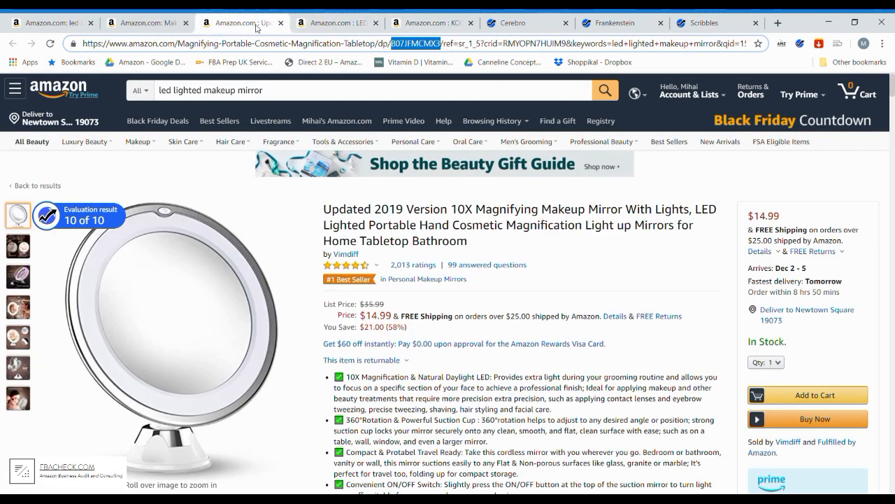
{"action": "left_click", "coordinate": [147, 23]}
{"action": "left_click", "coordinate": [49, 25]}
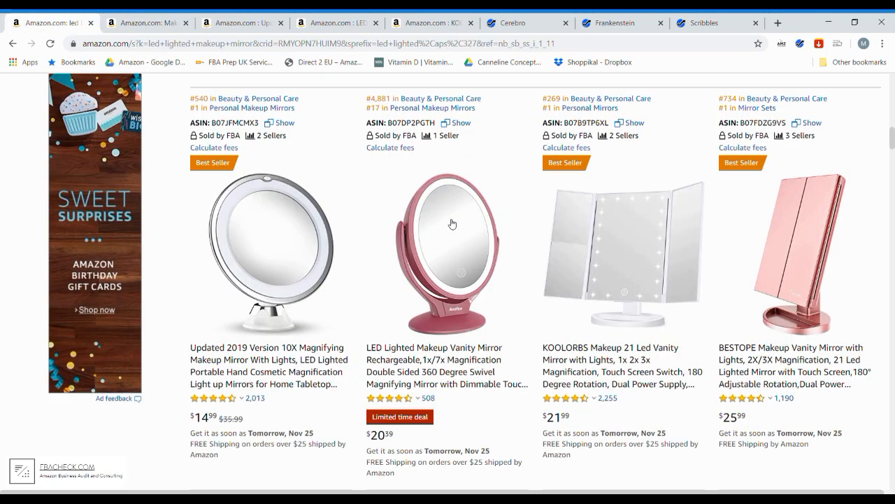
{"action": "scroll", "coordinate": [451, 224], "scroll_direction": "up", "scroll_amount": 10}
{"action": "scroll", "coordinate": [451, 224], "scroll_direction": "up", "scroll_amount": 5}
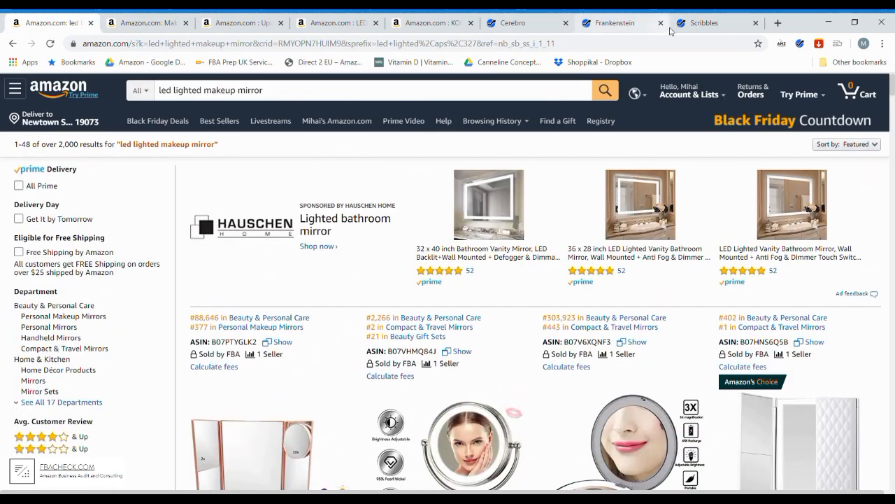
{"action": "left_click", "coordinate": [699, 23]}
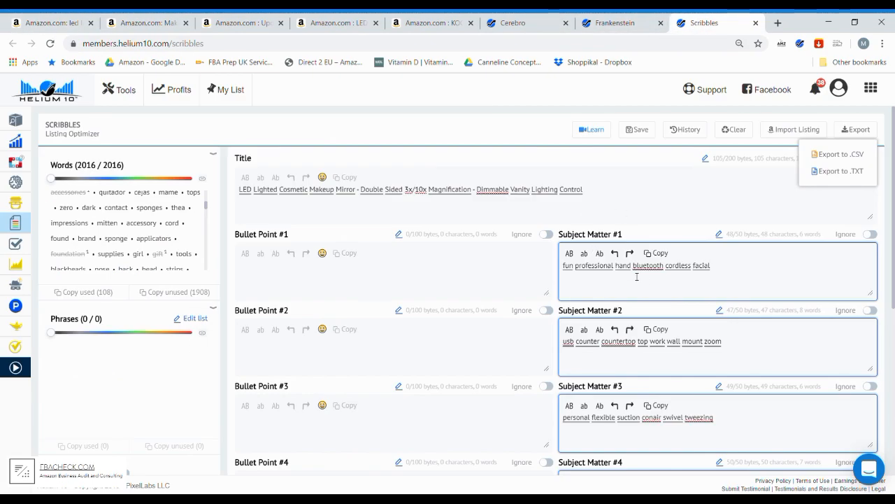
{"action": "scroll", "coordinate": [647, 282], "scroll_direction": "down", "scroll_amount": 1}
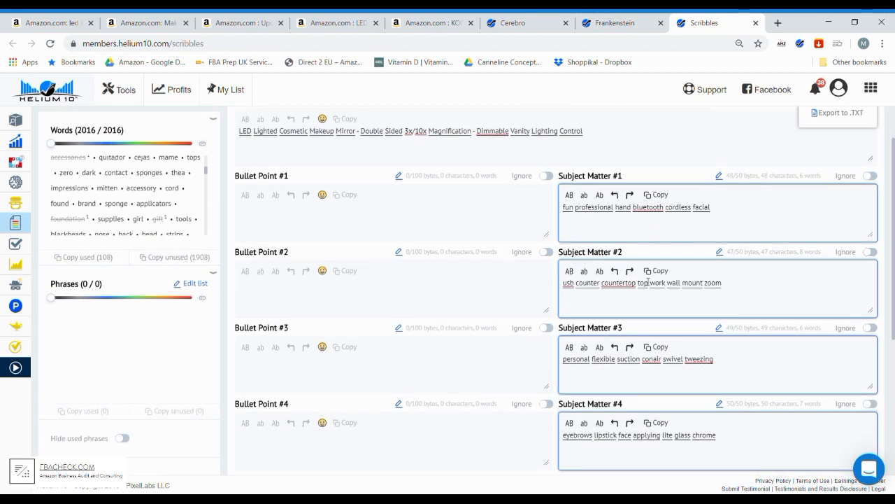